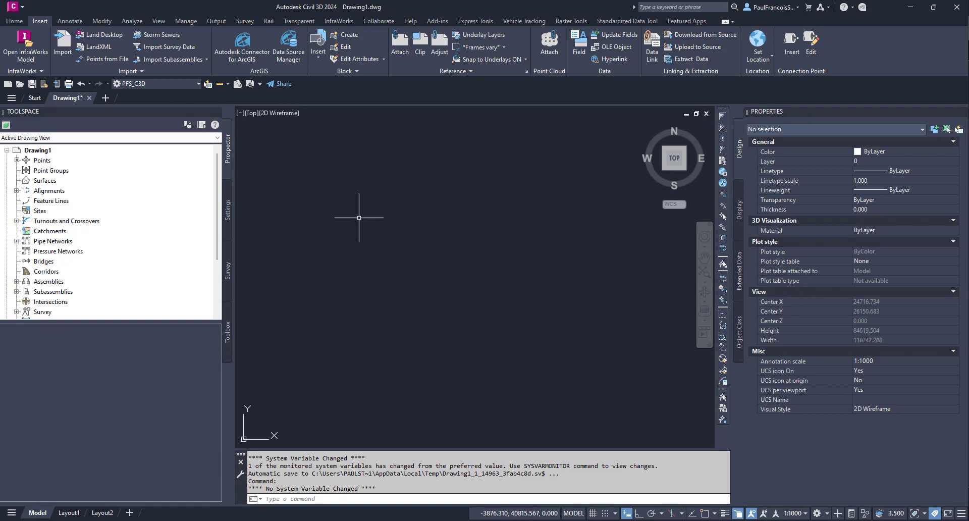
Import the points from Groundshots-M.txt using the PNEZD (comma delimited) format
click(106, 59)
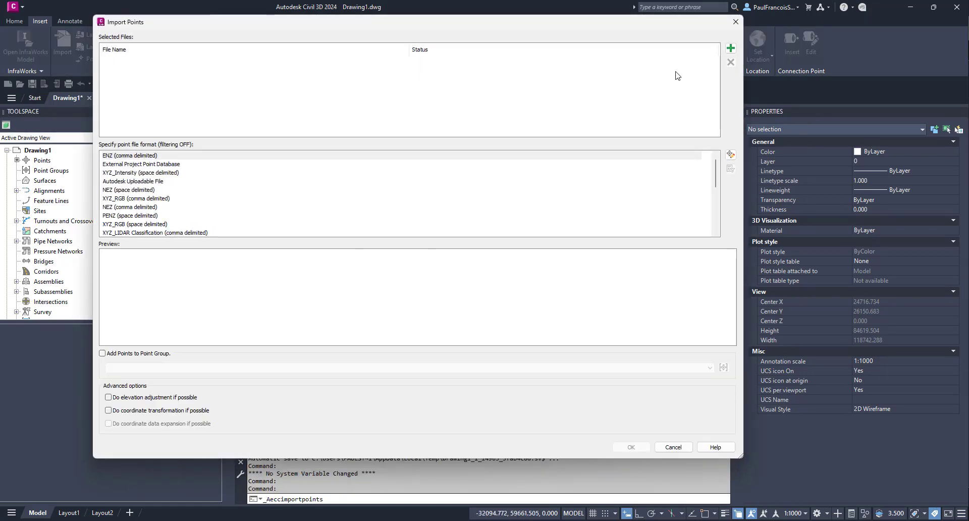
click(730, 48)
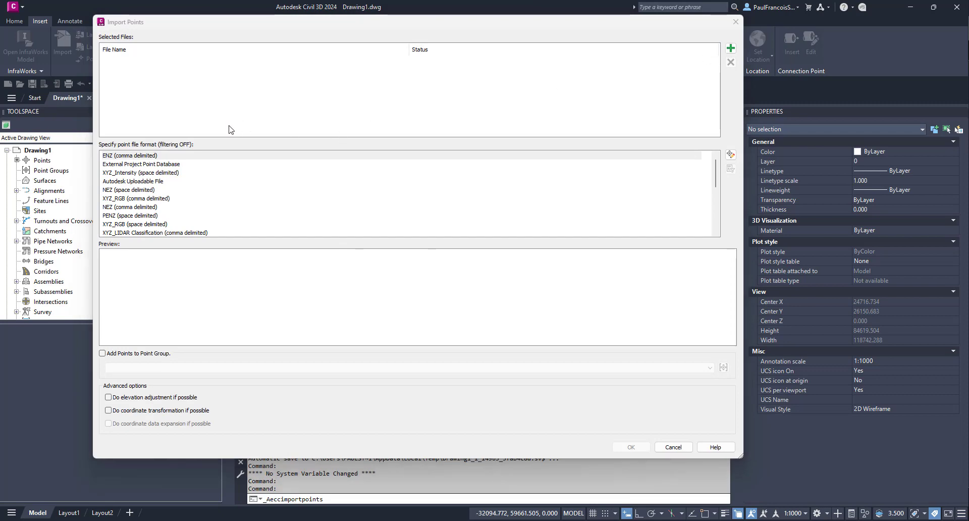
click(374, 200)
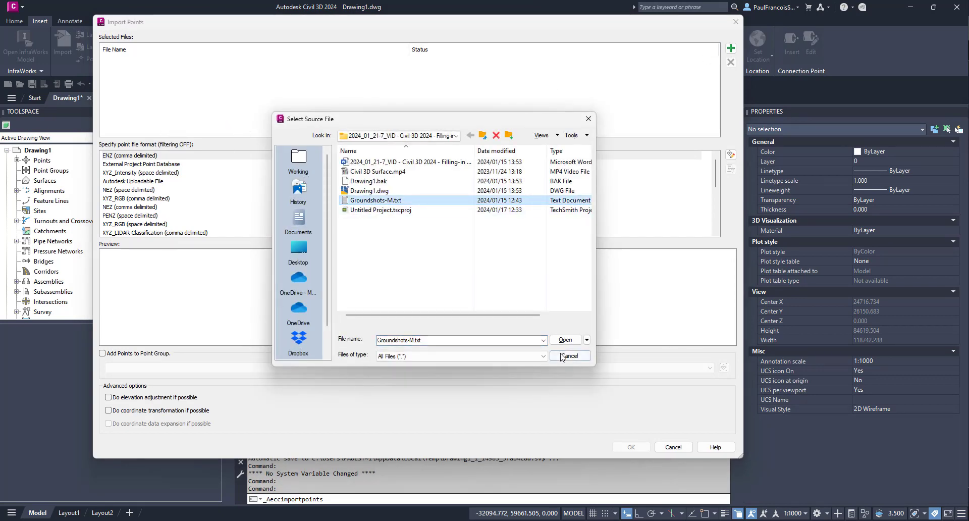
click(565, 339)
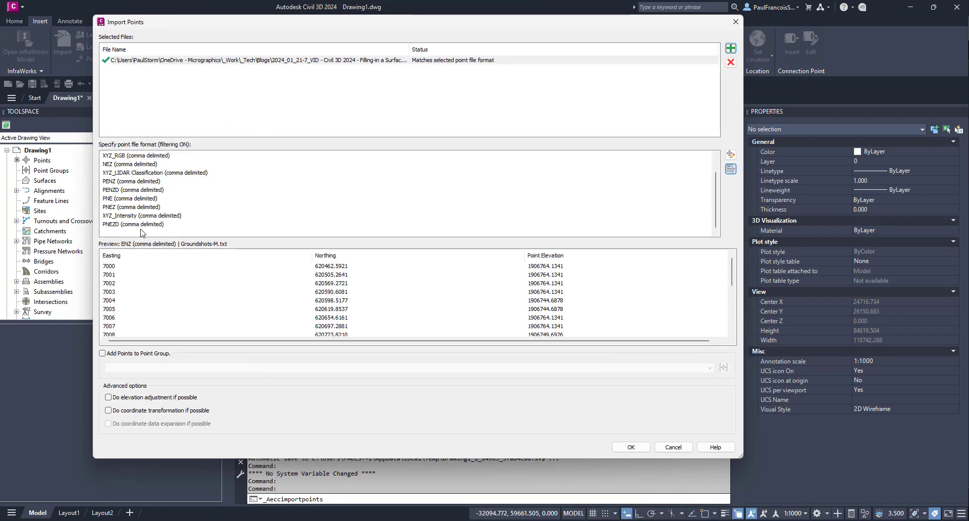
click(142, 225)
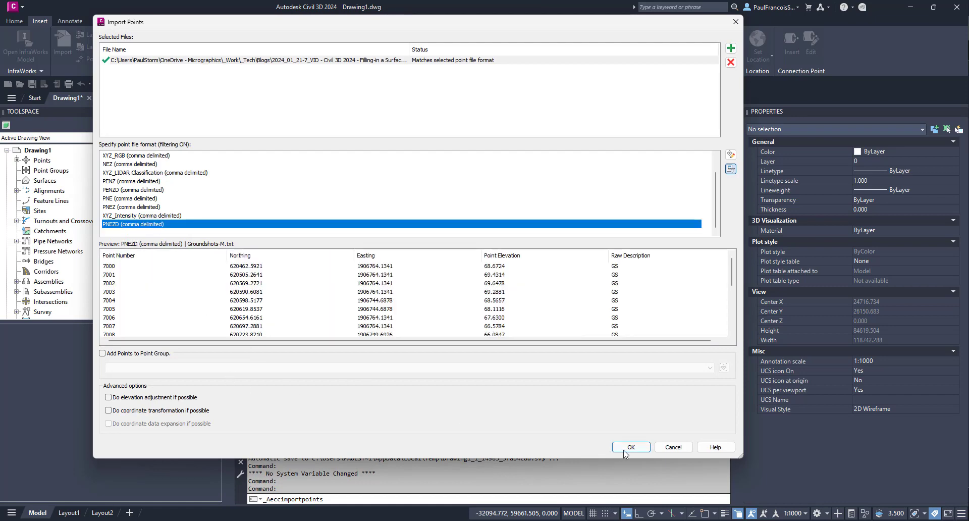
click(625, 450)
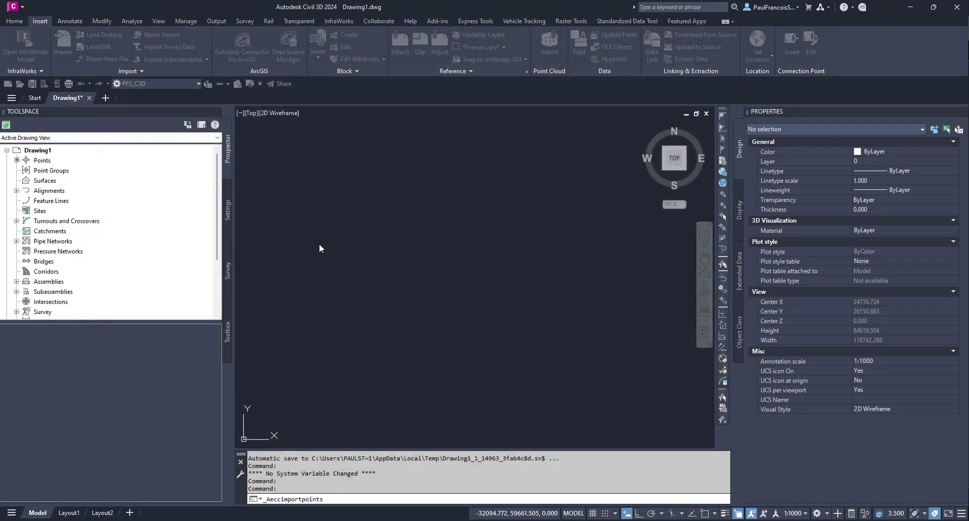
click(675, 168)
Delete the single stray point at the east edge of the imported points
scroll(492, 302, down, 3)
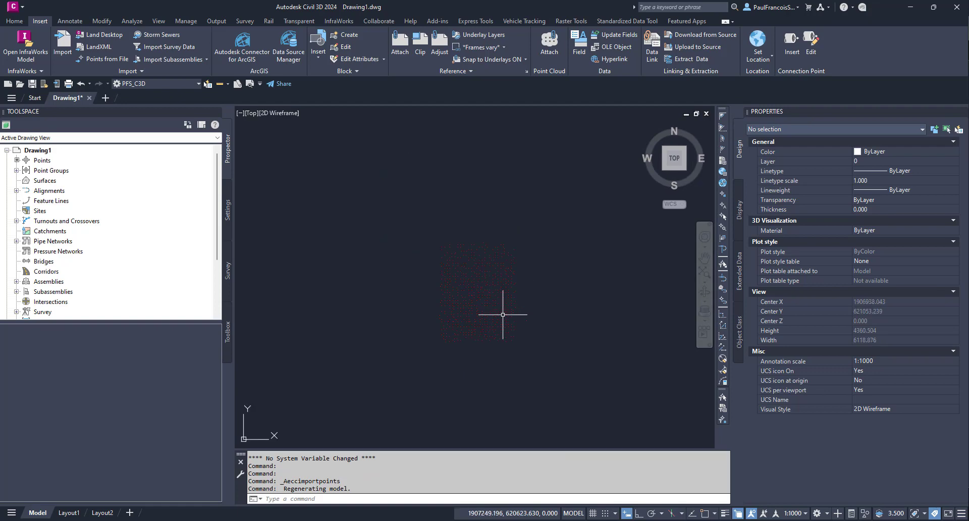
scroll(506, 315, up, 5)
click(563, 324)
click(513, 266)
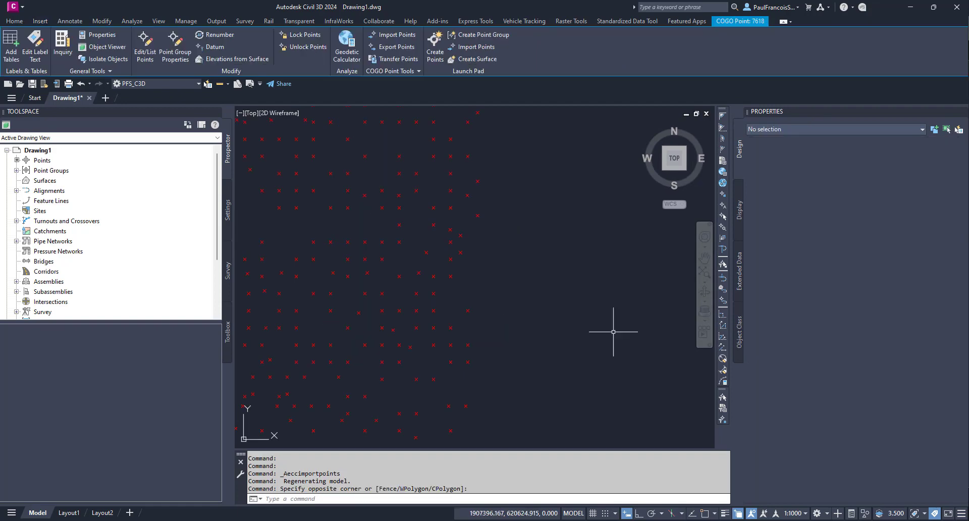
key(Delete)
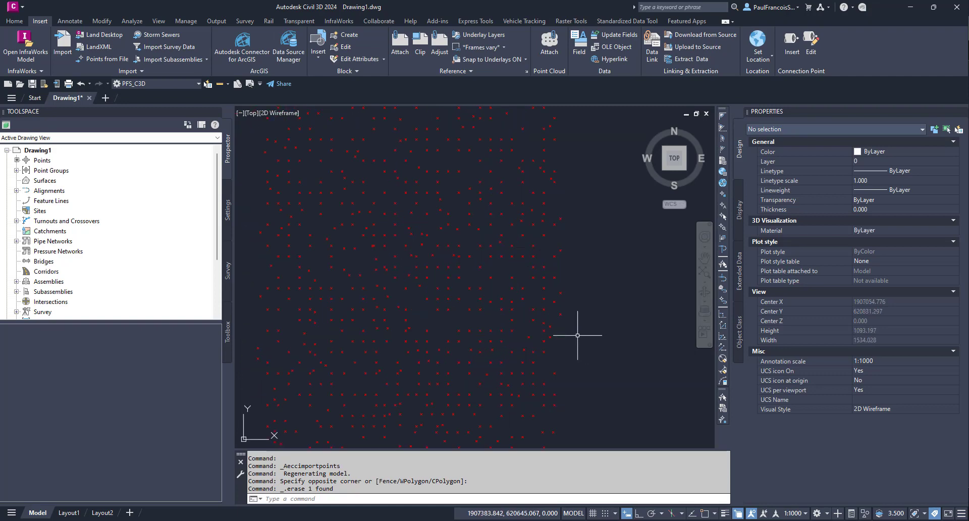
Delete a rectangular block of points from the middle of the point field to leave a gap
scroll(385, 234, down, 2)
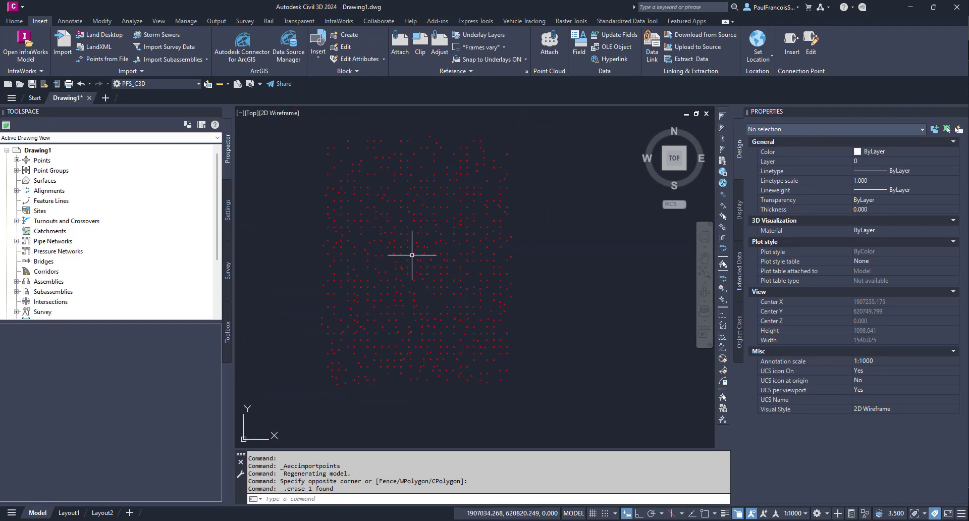
scroll(398, 247, up, 2)
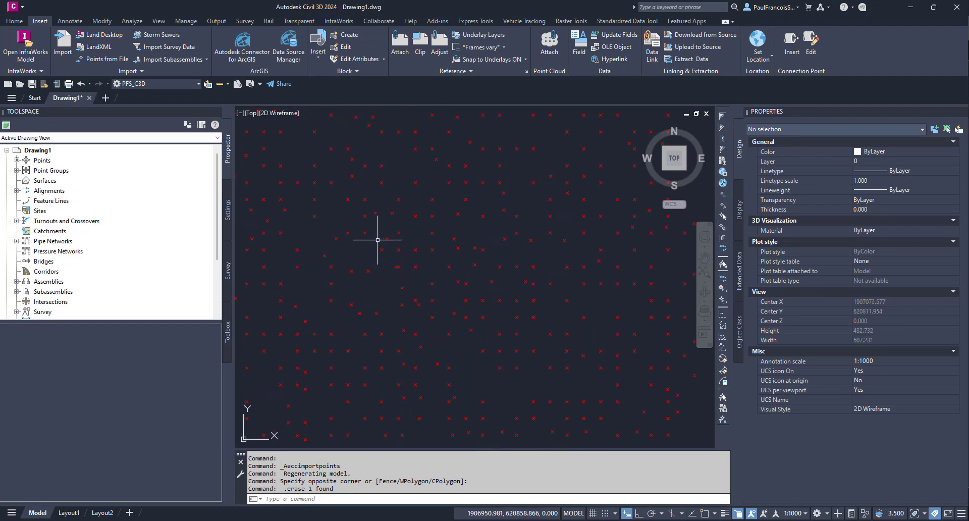
click(376, 223)
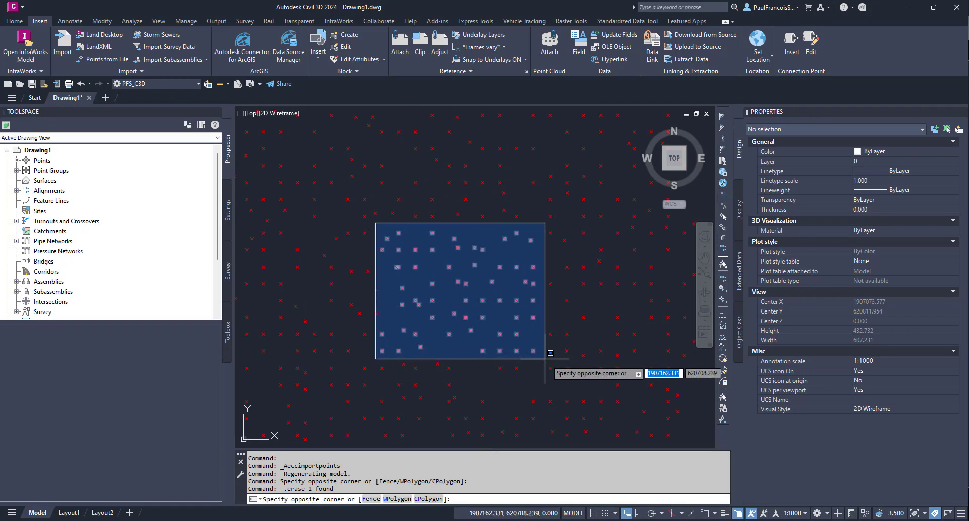
click(576, 380)
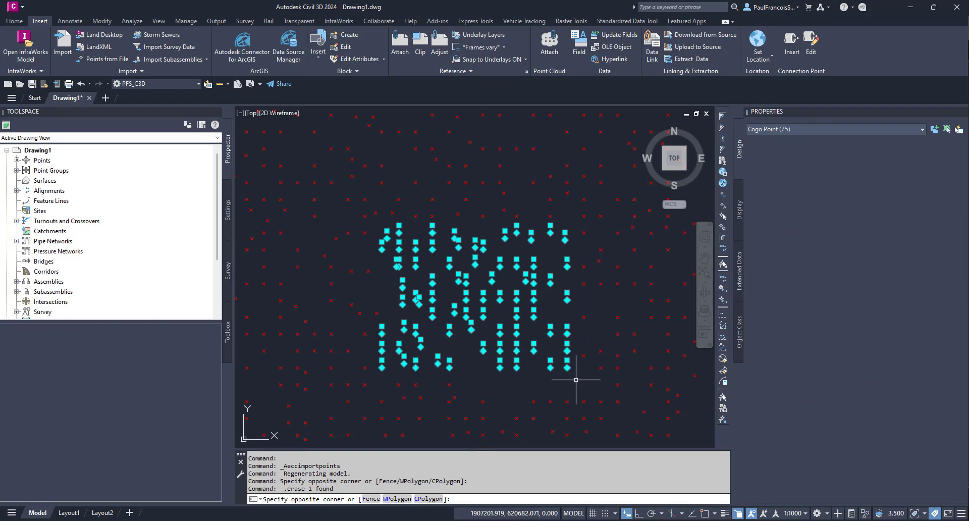
key(Delete)
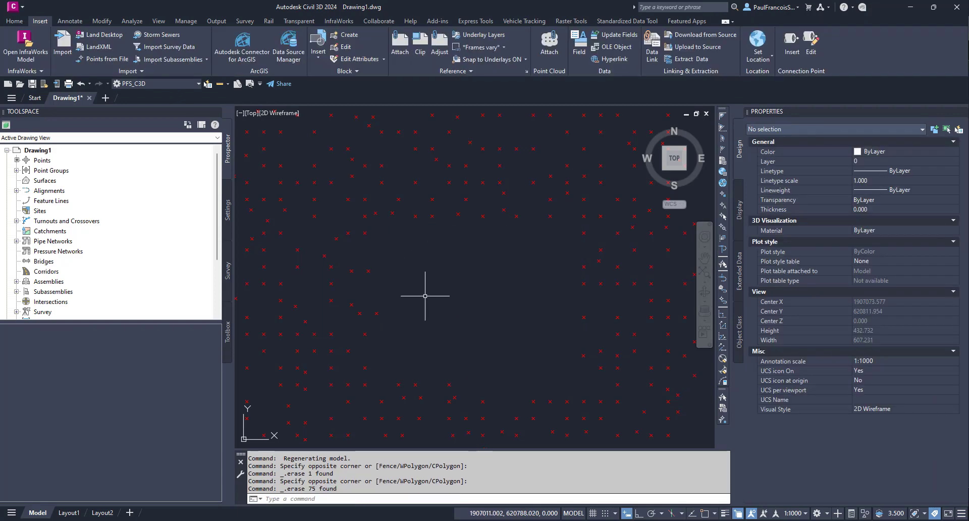
Start a new TIN surface and pick Contours and Triangles as the surface style
scroll(425, 296, down, 4)
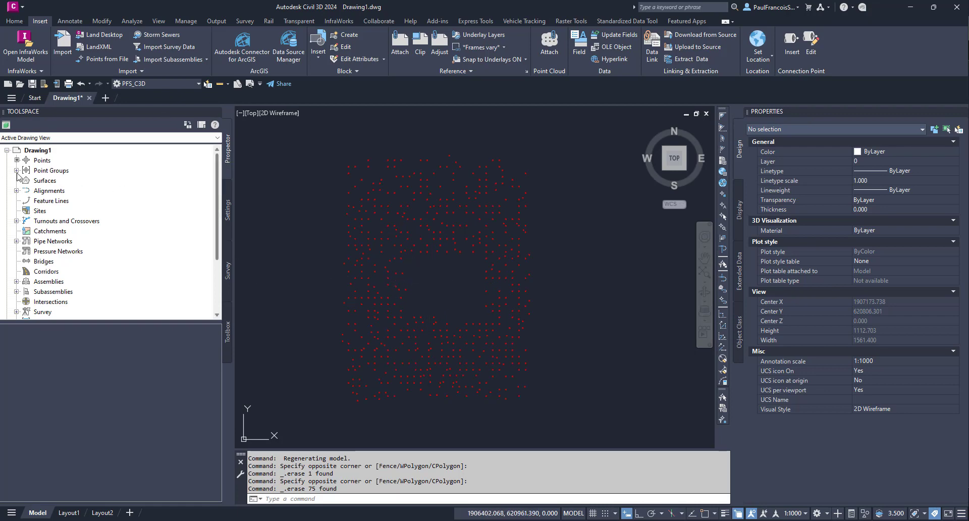
right_click(49, 182)
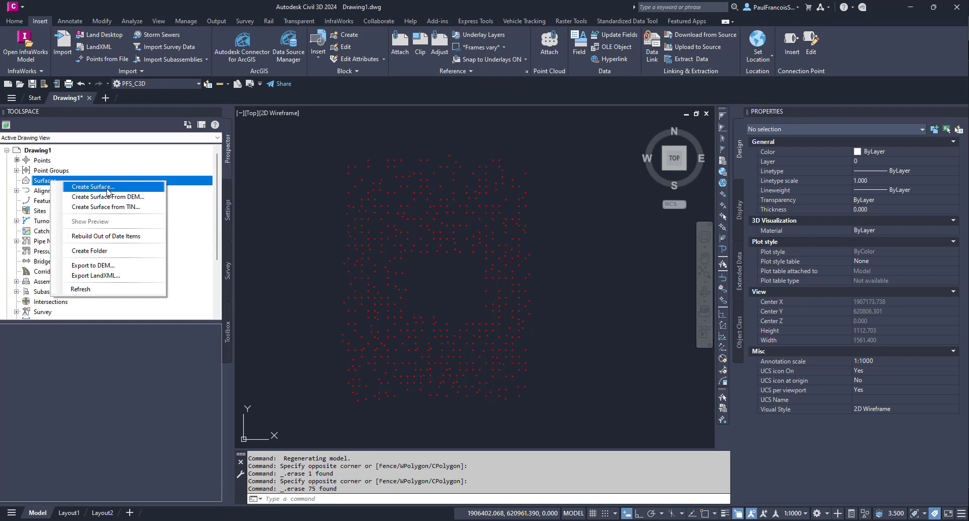
click(109, 189)
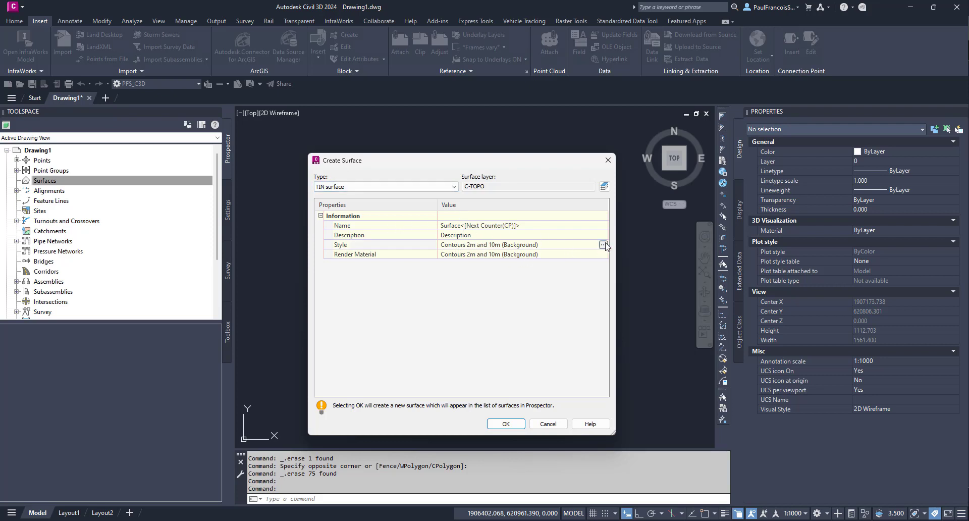
click(603, 245)
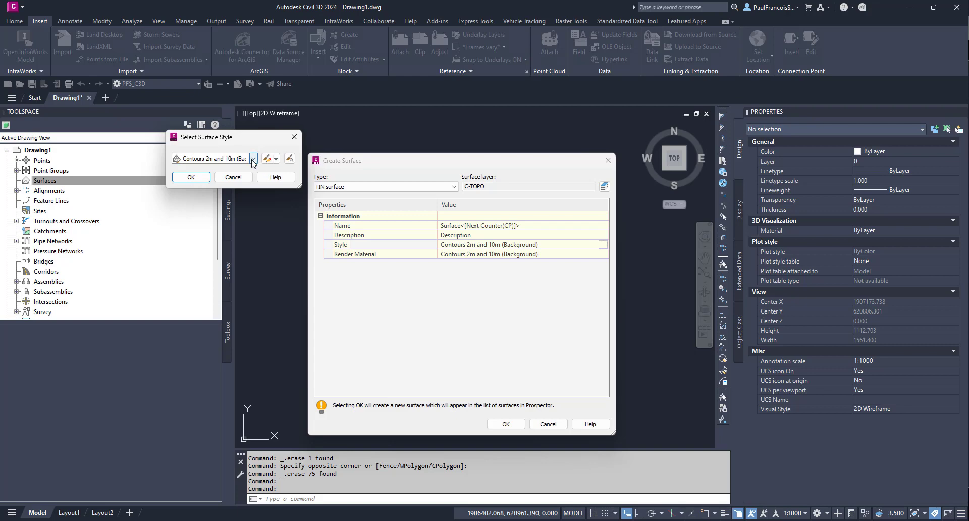
click(253, 158)
click(217, 234)
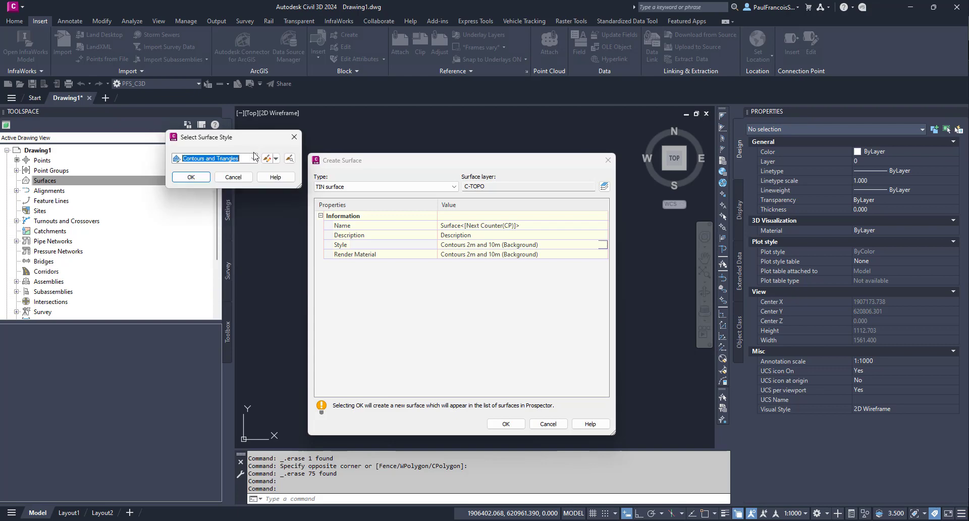
Copy the Contours and Triangles style, name the copy Triangles, and create the surface with it
click(275, 159)
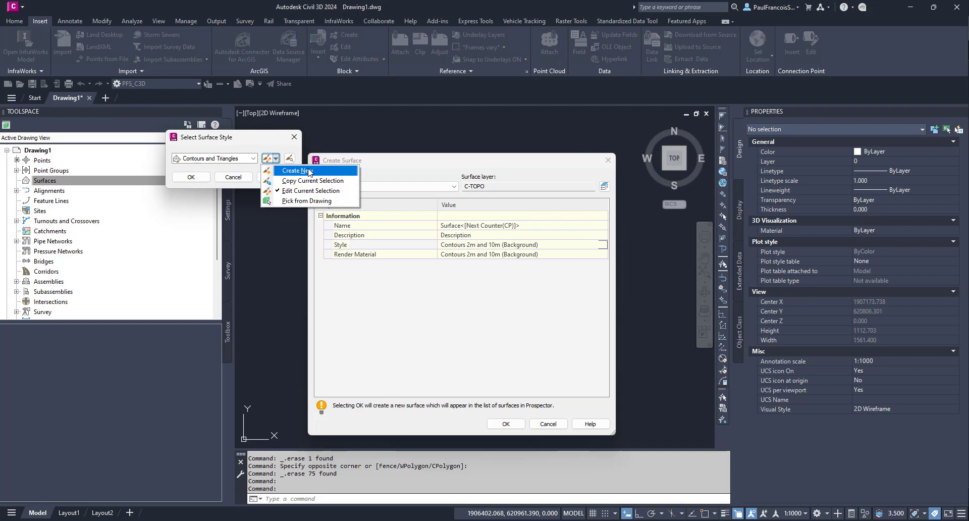
click(315, 180)
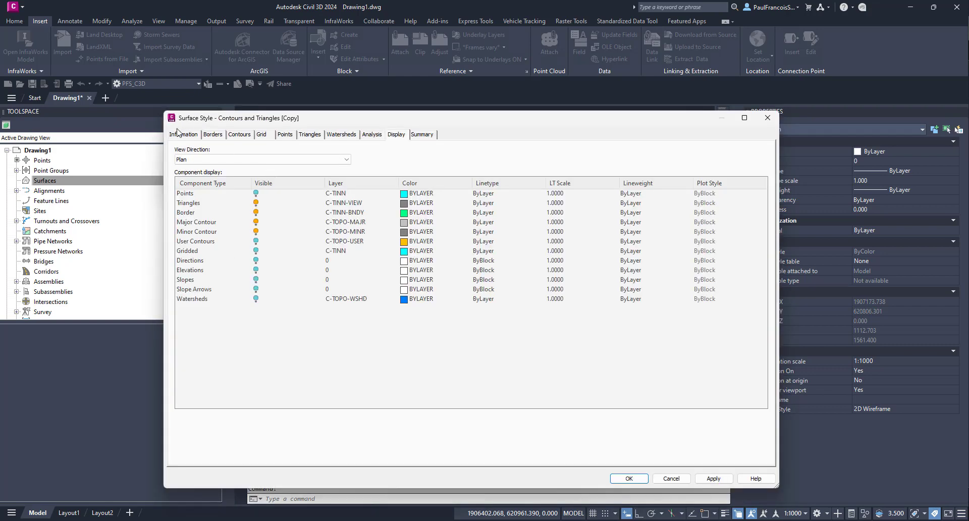
click(182, 133)
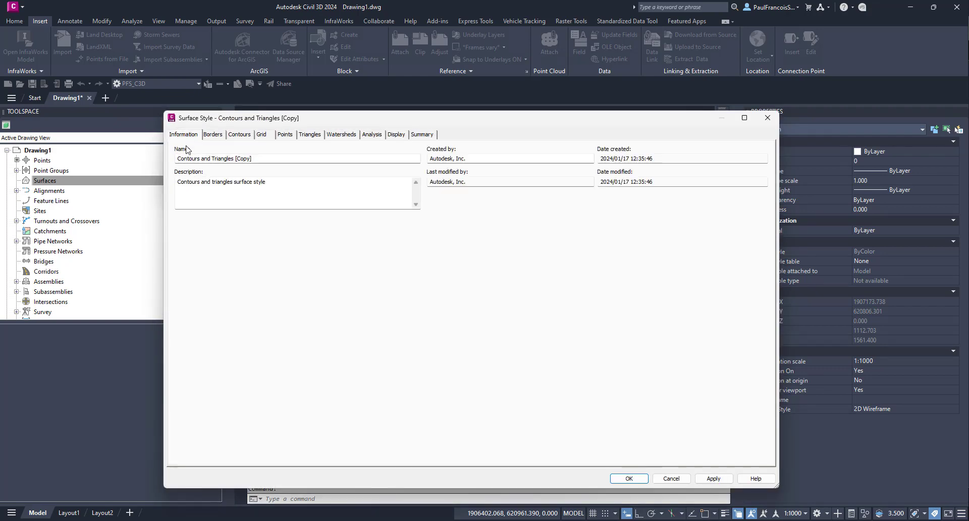
drag(177, 158, 210, 158)
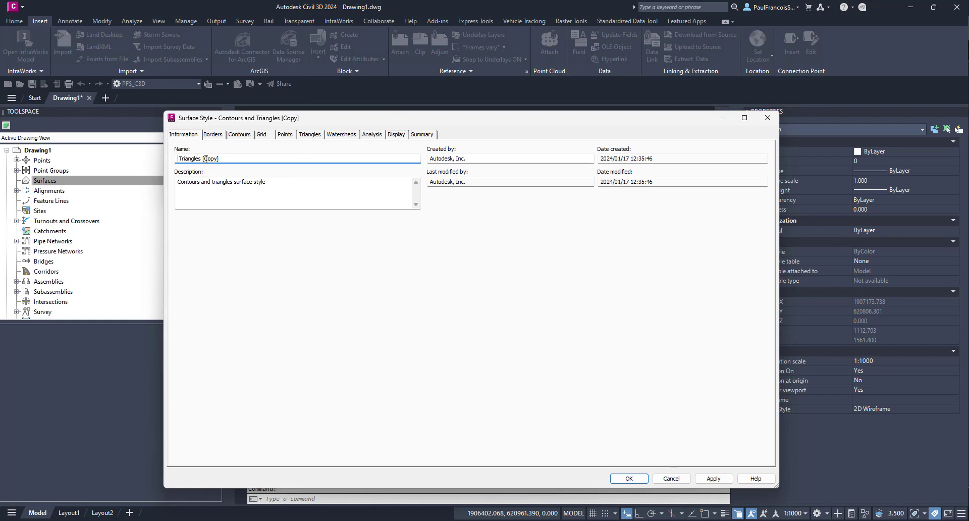
drag(200, 159, 341, 167)
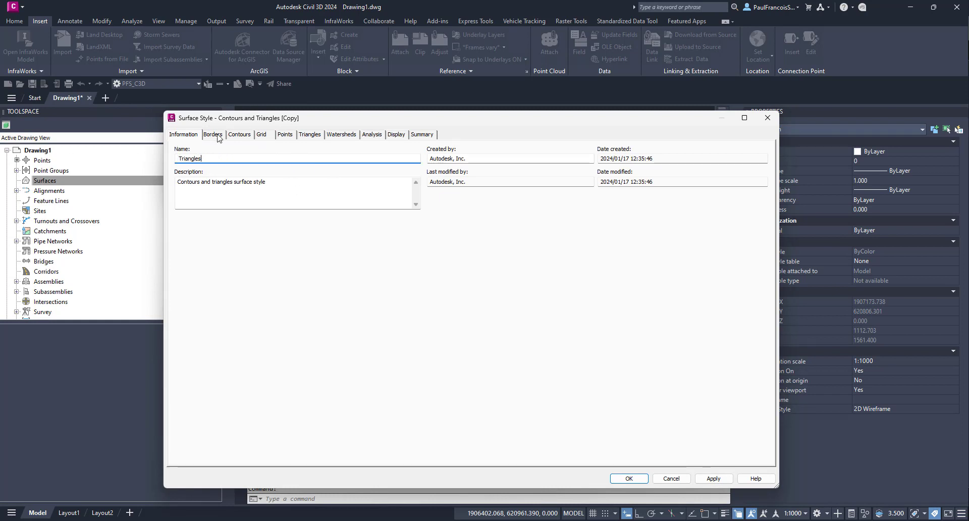
click(630, 480)
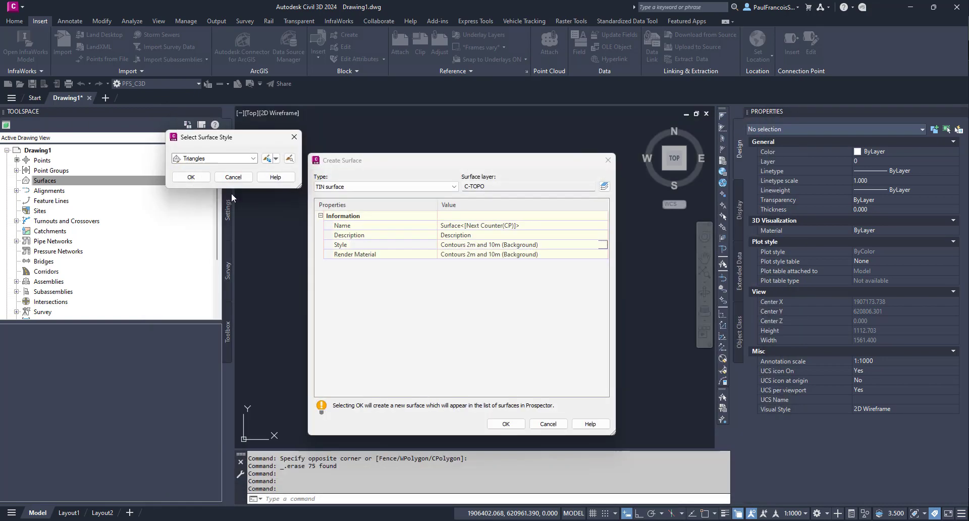
click(192, 178)
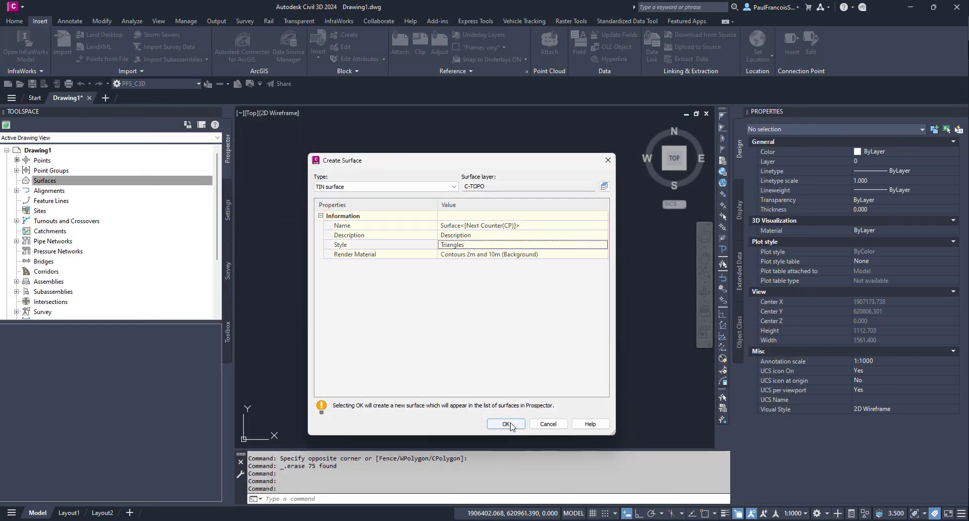
click(506, 424)
Expand the new surface and the point groups in the drawing tree, and examine the points in the _All Points group
click(20, 182)
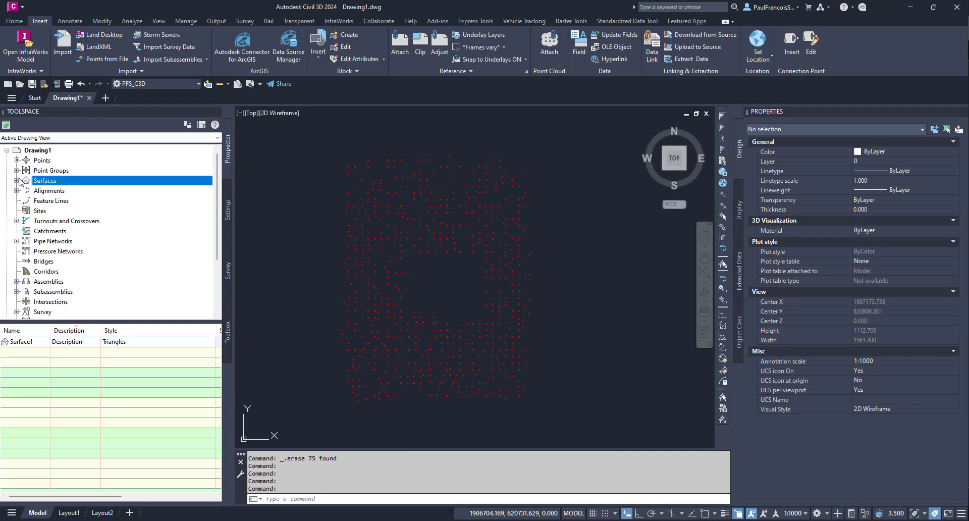
click(17, 181)
click(26, 191)
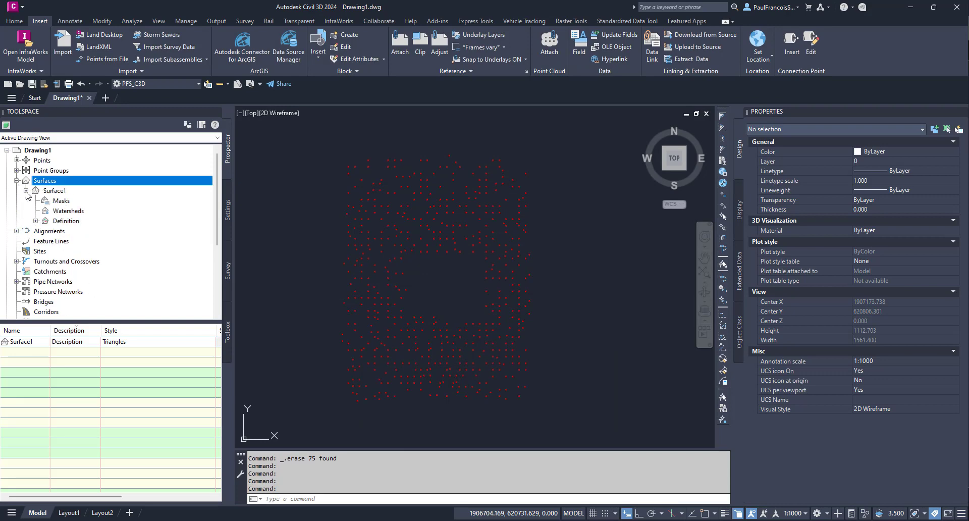
click(42, 160)
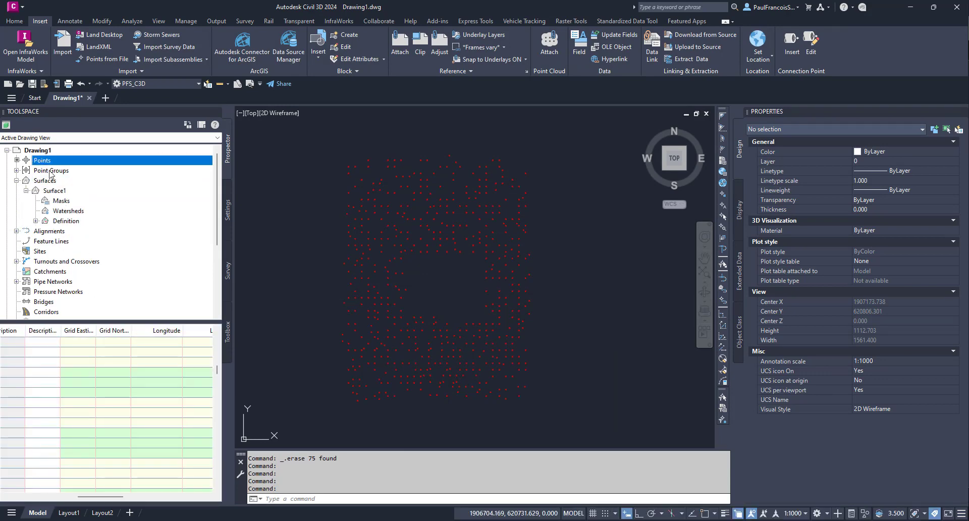
click(51, 172)
click(17, 171)
click(50, 181)
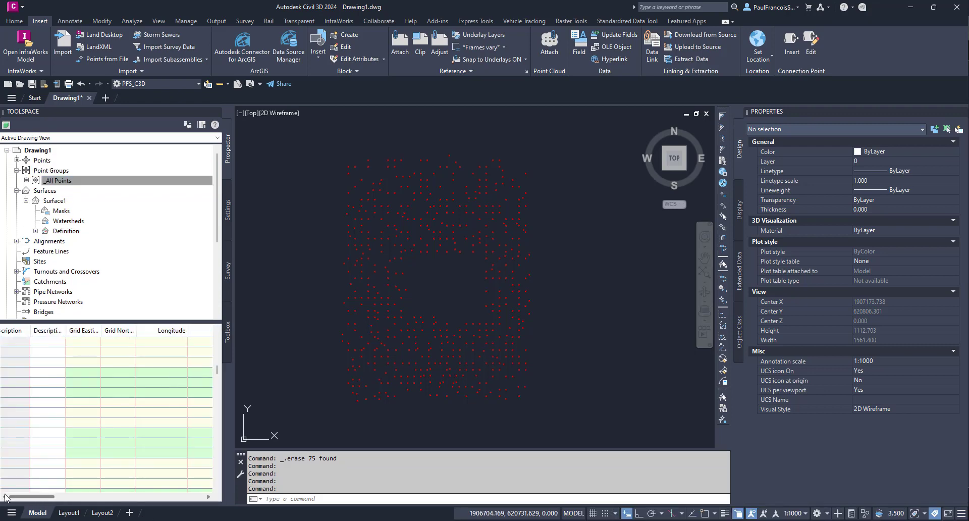
scroll(16, 475, down, 5)
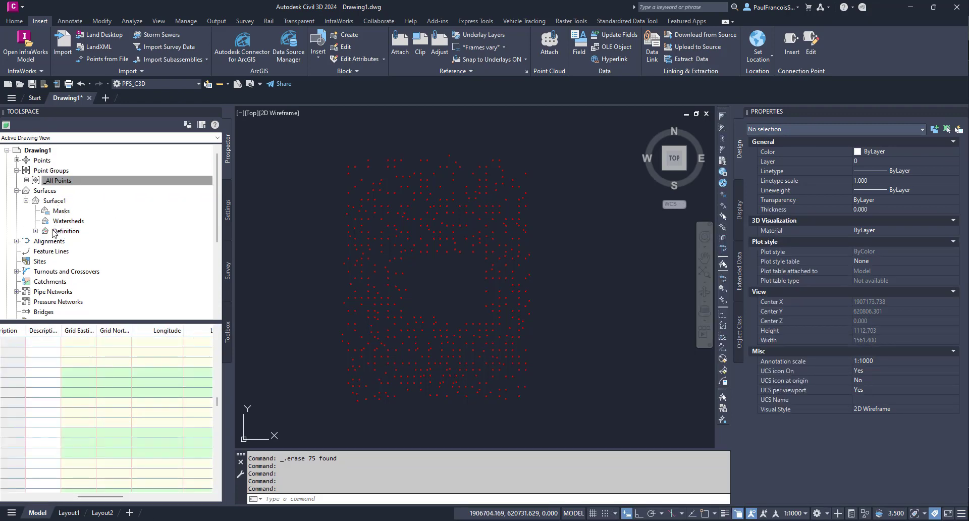
Add the _All Points point group to Surface1's definition
click(36, 231)
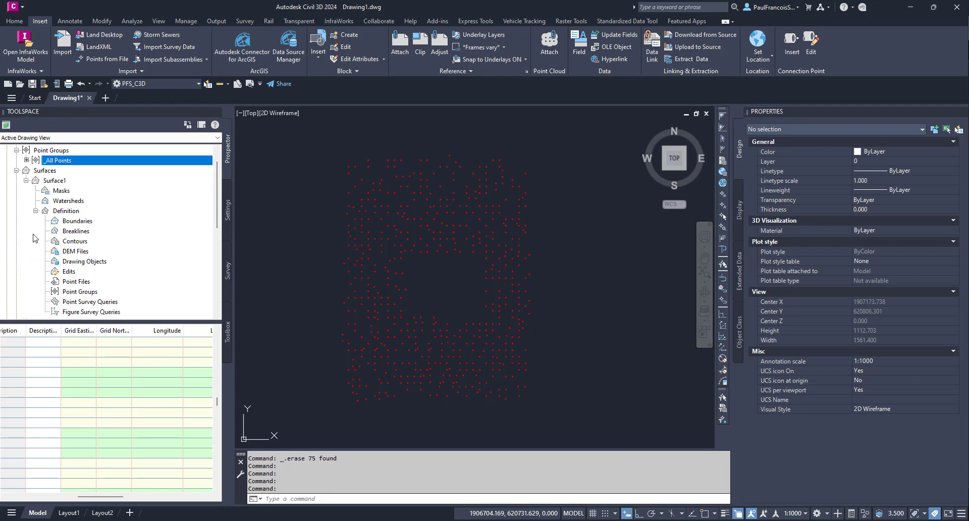
right_click(80, 293)
click(134, 298)
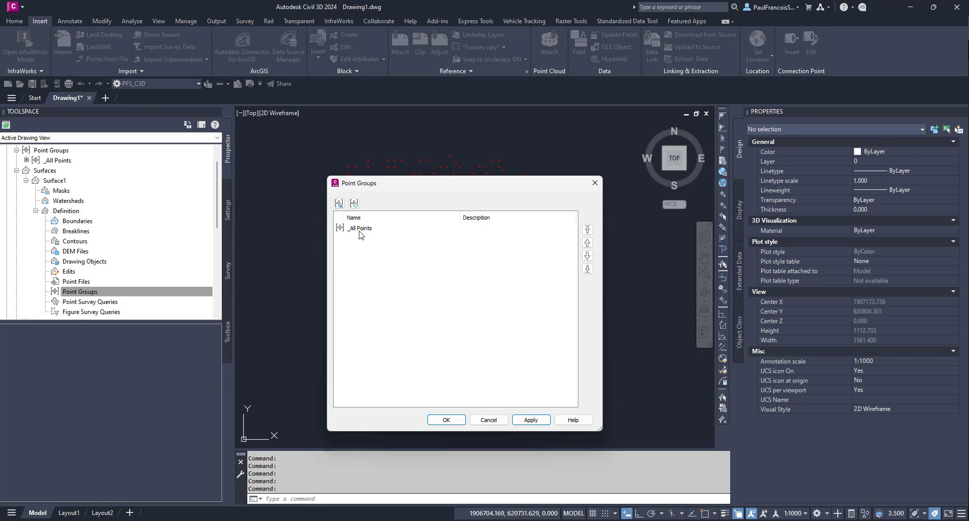
click(360, 230)
click(444, 420)
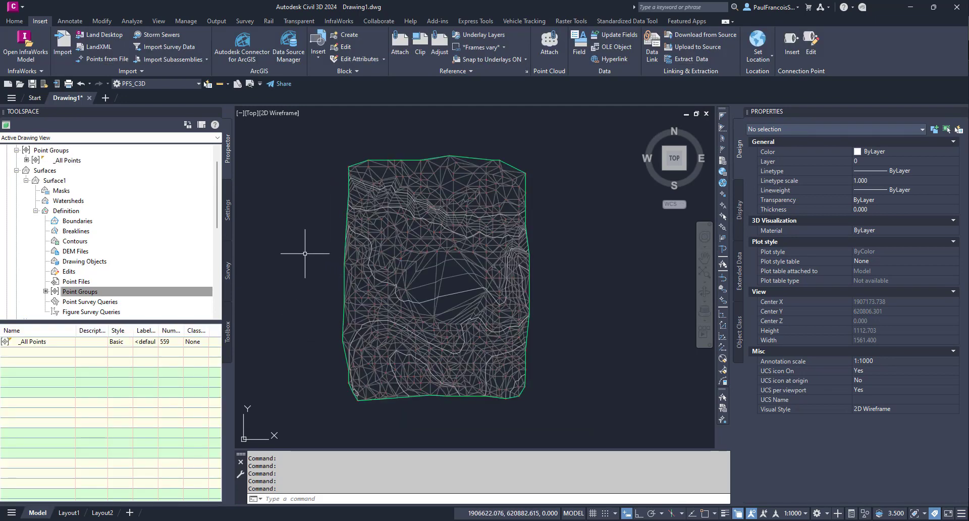
Edit Surface1's Triangles style to hide the border, major contours and minor contours in plan view
right_click(54, 181)
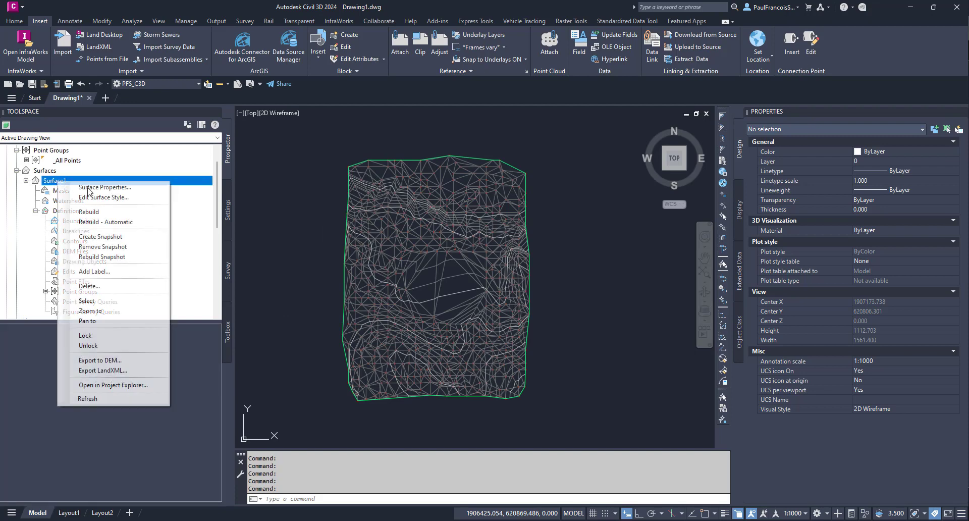
key(Escape)
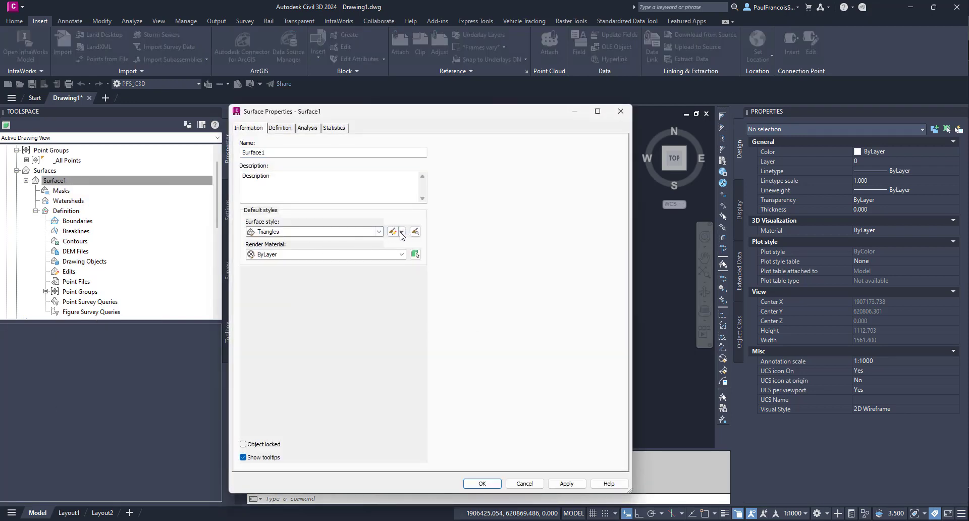
click(402, 233)
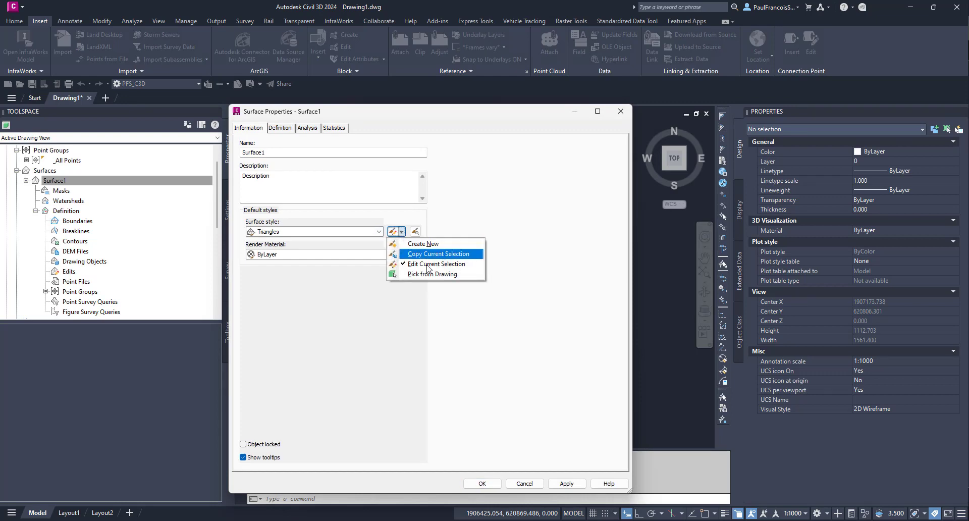
click(426, 264)
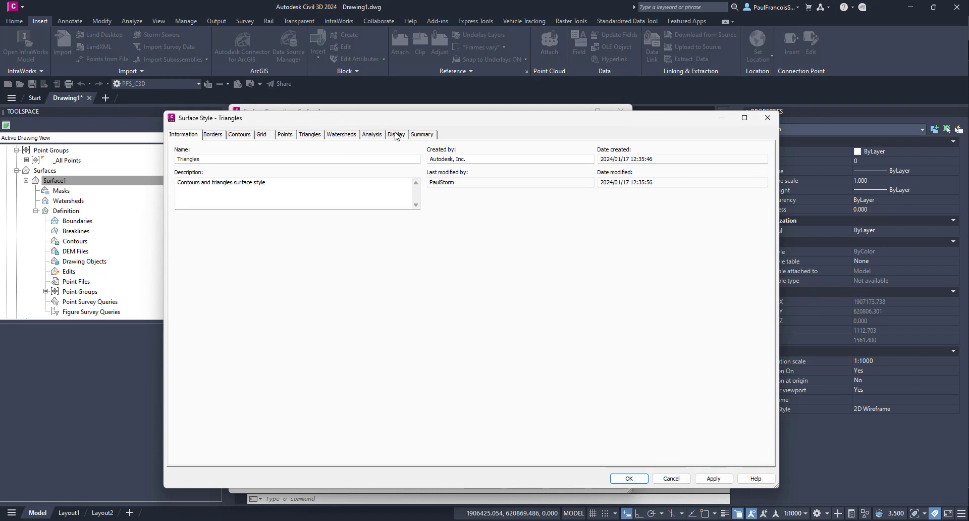
click(396, 134)
click(256, 230)
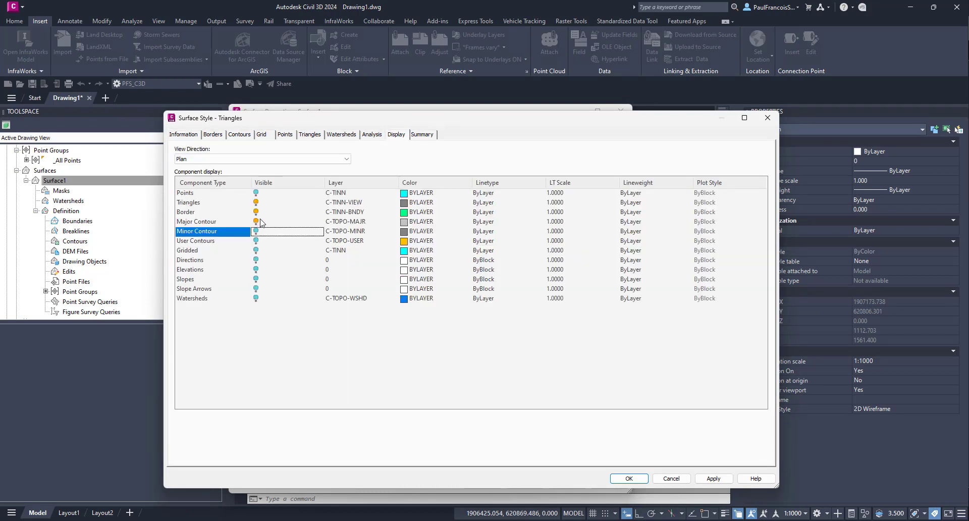
click(256, 221)
click(256, 212)
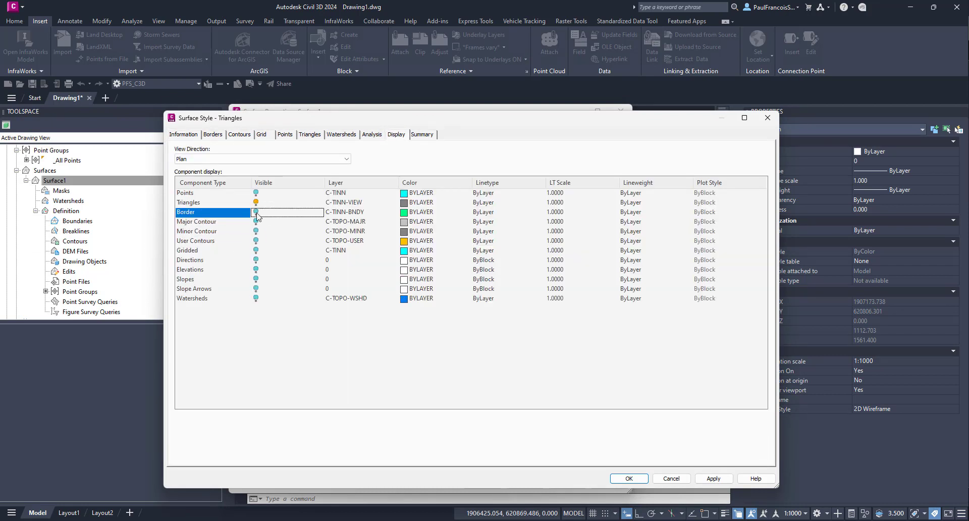
click(629, 478)
click(493, 484)
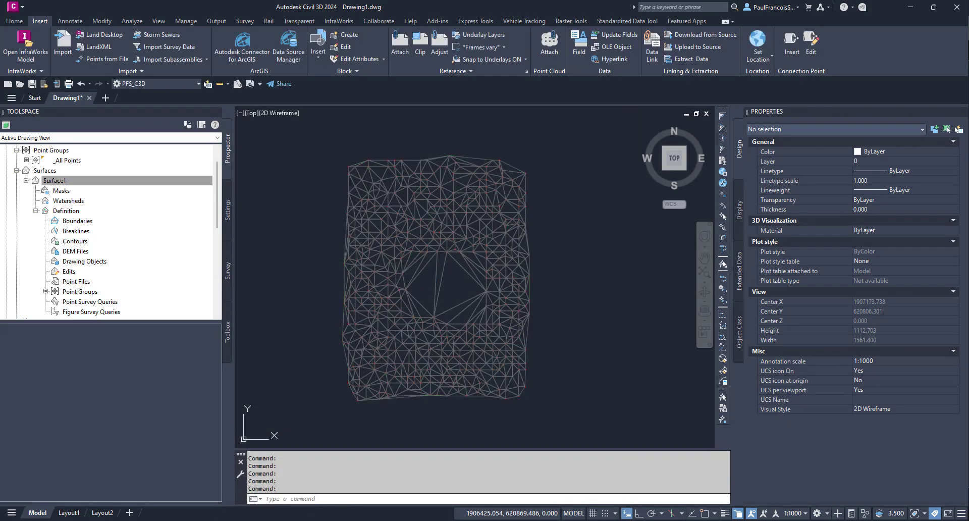
Delete the Surface1 TIN lines that cross the northern and northwestern part of the central gap
scroll(431, 274, up, 4)
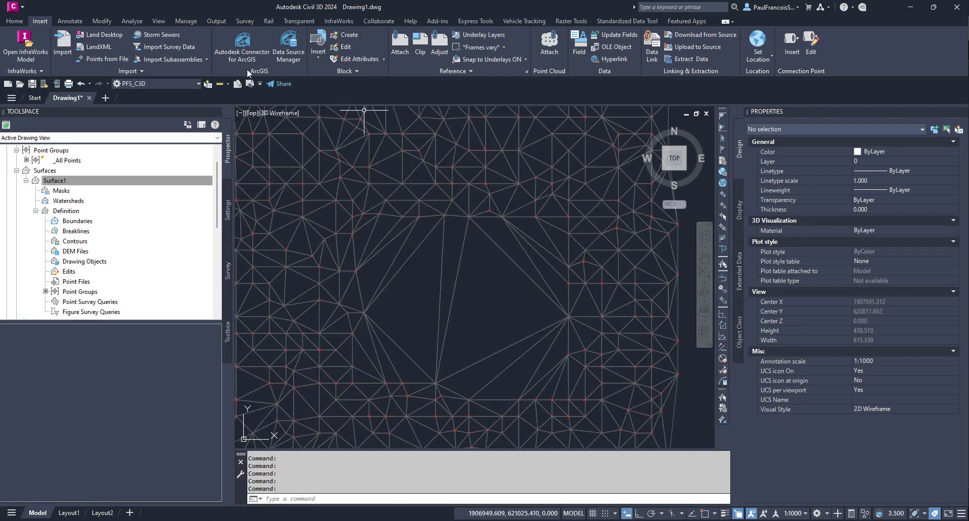
click(453, 243)
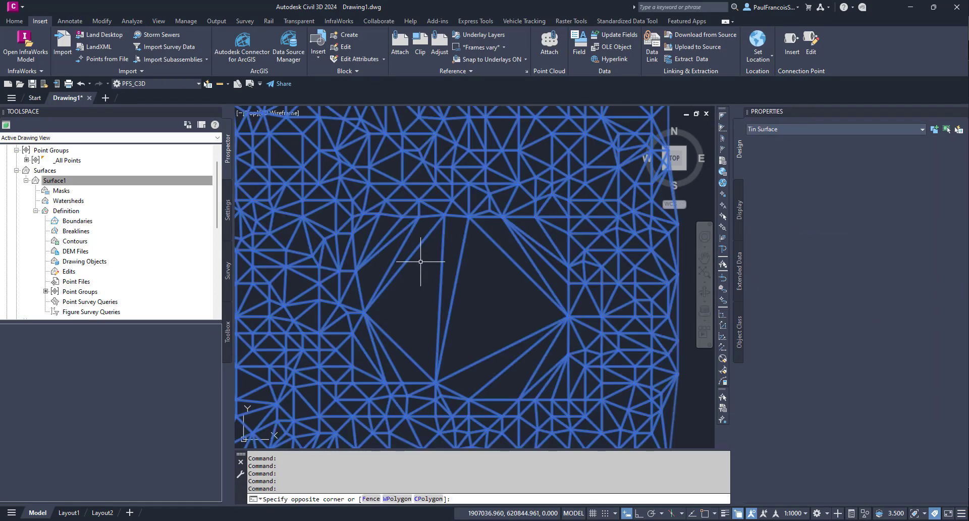
click(421, 261)
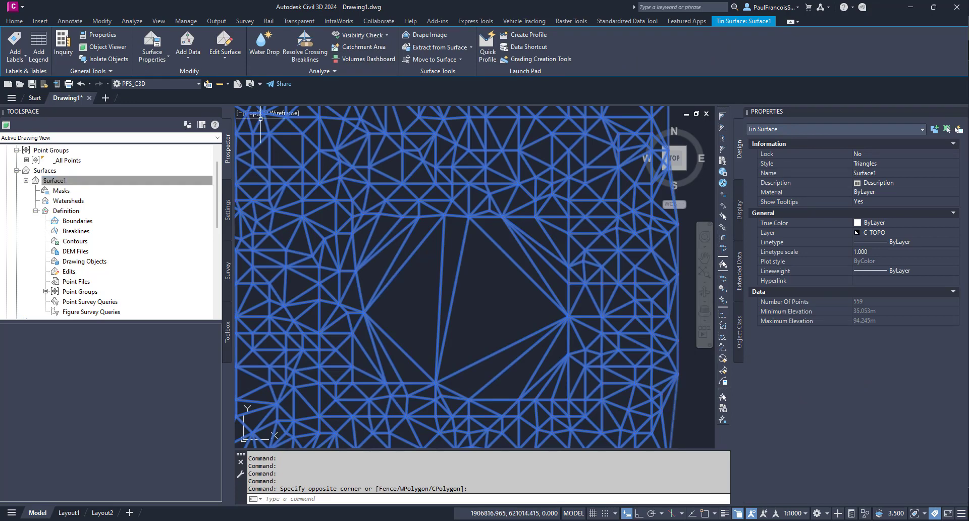
click(220, 59)
click(238, 96)
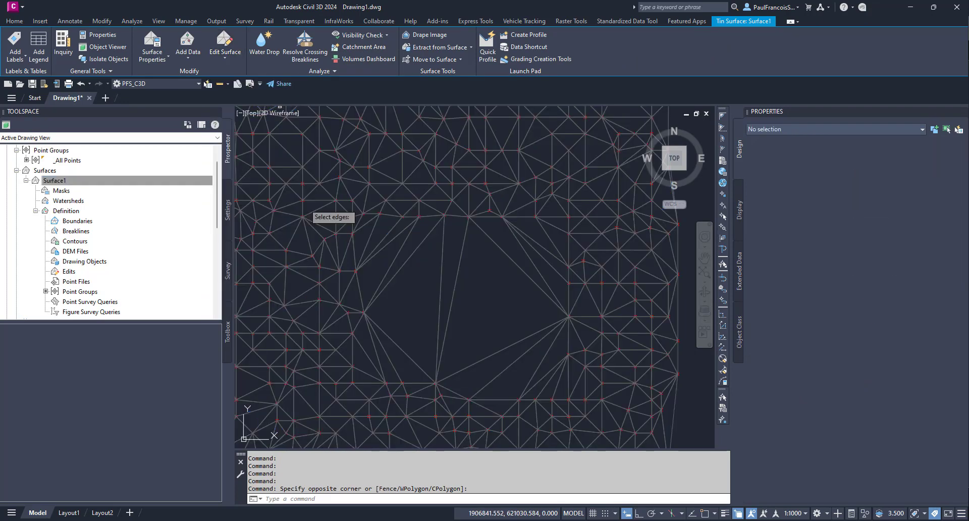
click(497, 273)
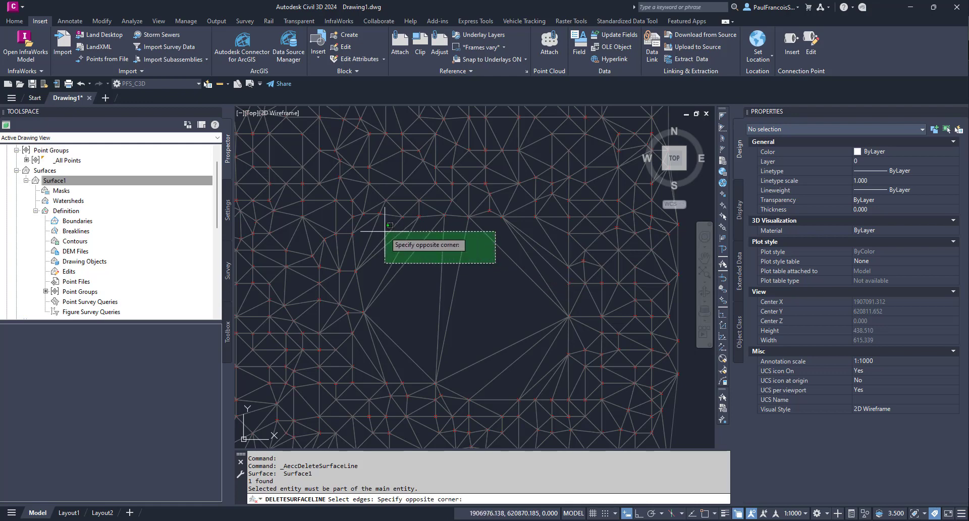
click(361, 206)
click(378, 229)
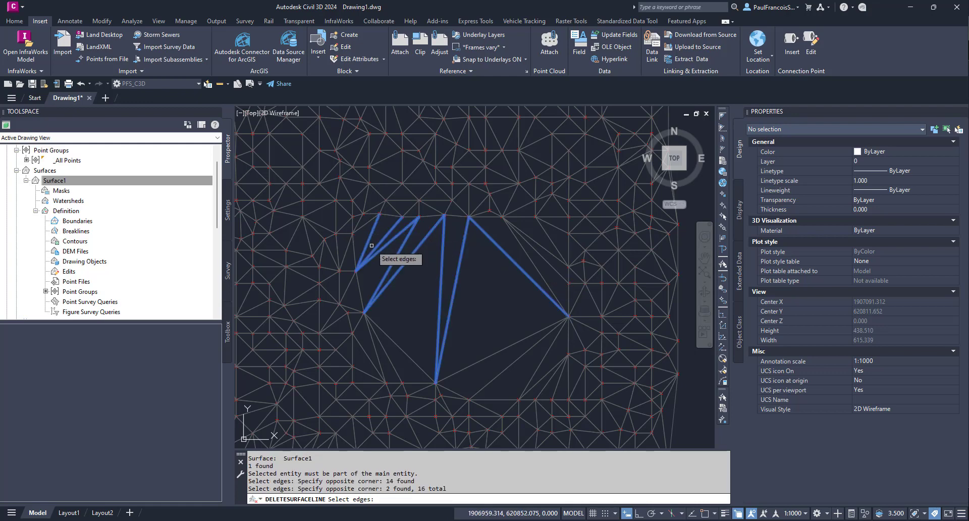
click(380, 241)
Delete the remaining long TIN lines at the gap's northeast and southeast sides
click(538, 234)
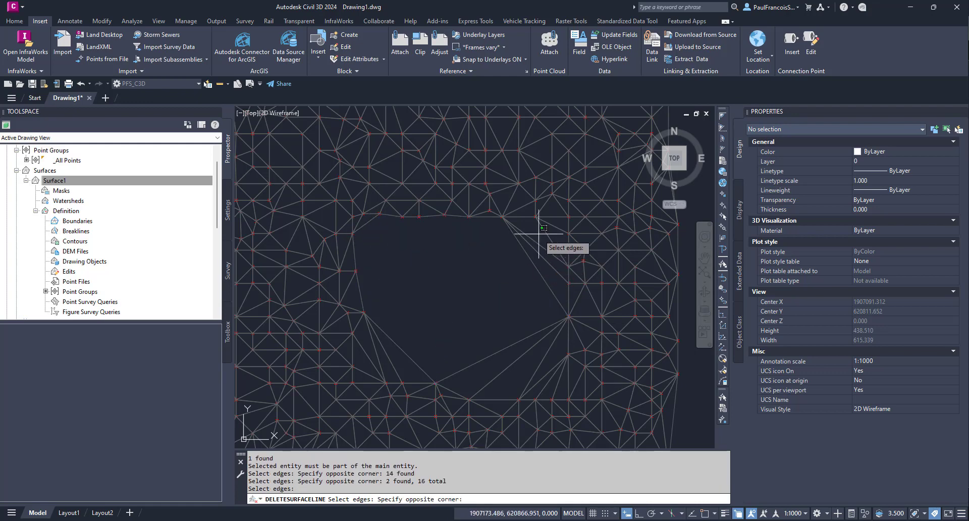
click(511, 262)
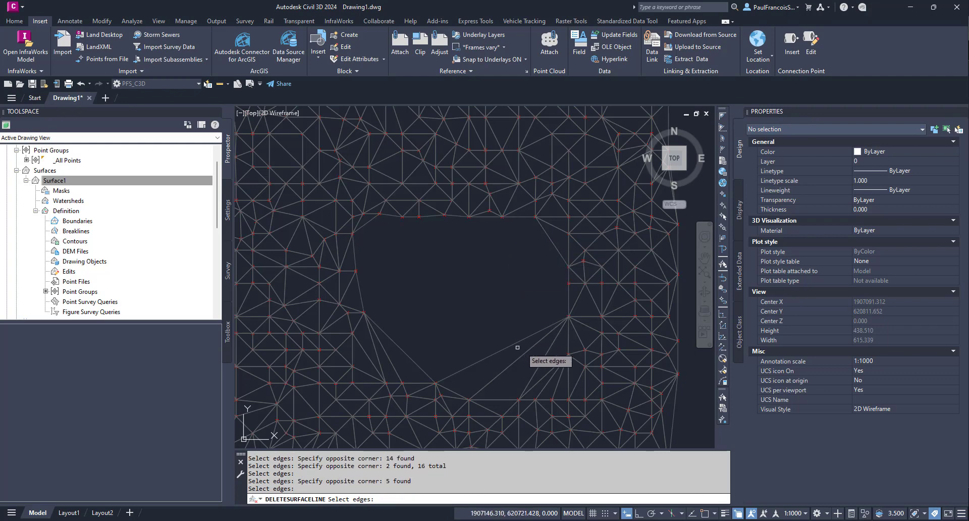
click(556, 352)
click(505, 332)
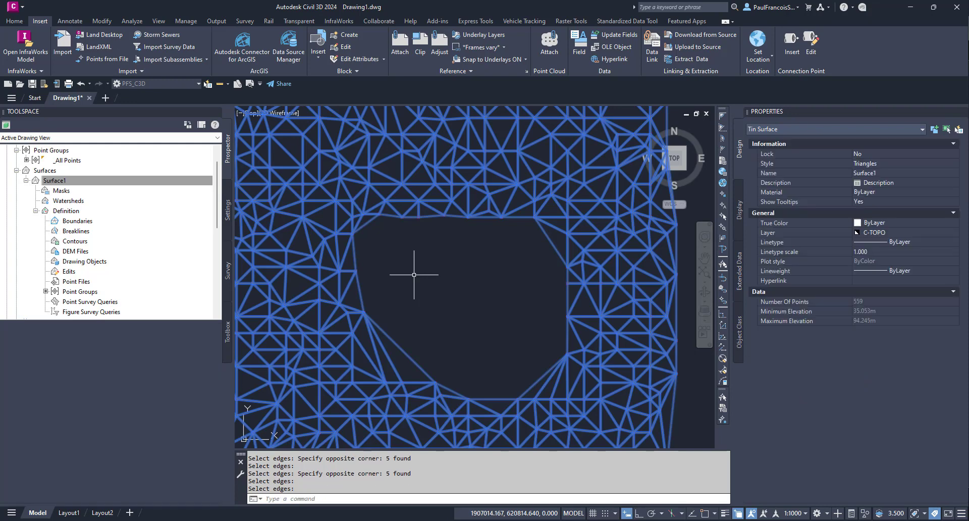
key(Escape)
Start a polyline and turn on object snap with only Node enabled
scroll(376, 215, up, 5)
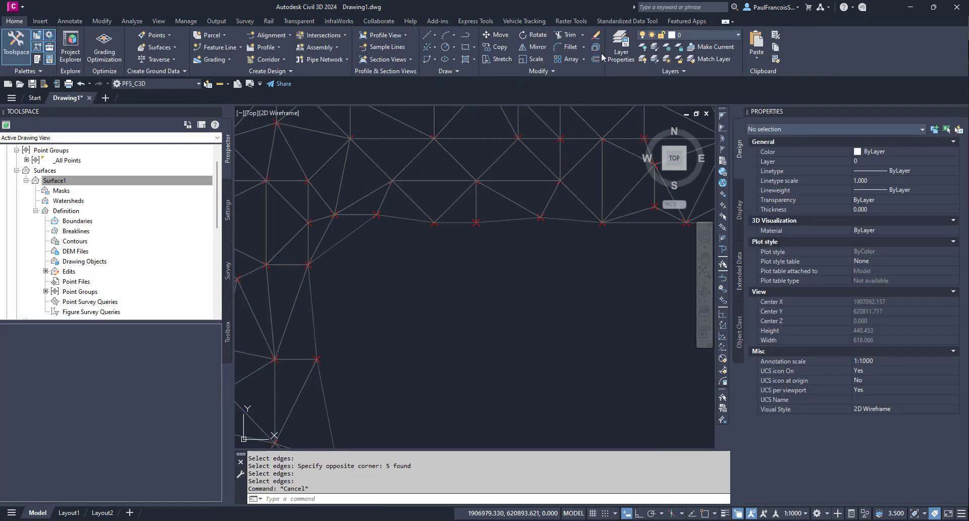
click(467, 39)
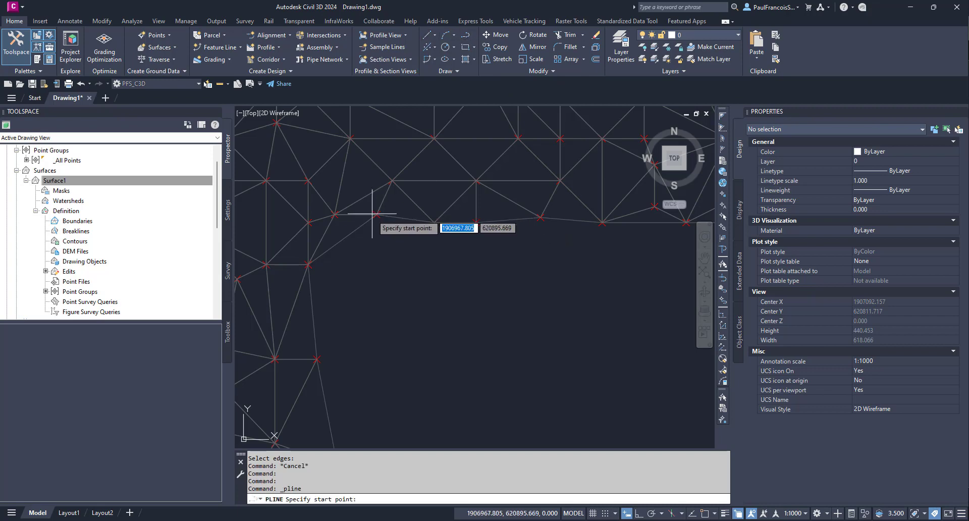
click(706, 513)
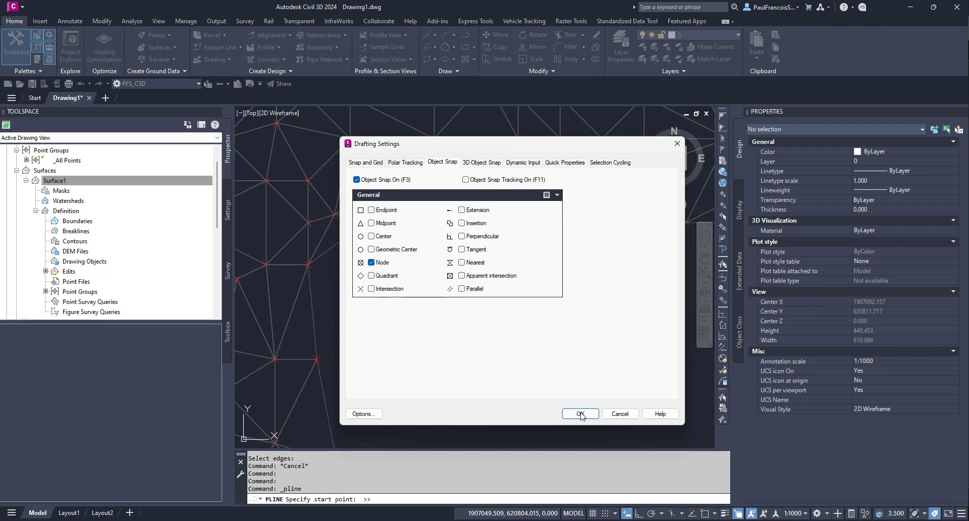
key(Return)
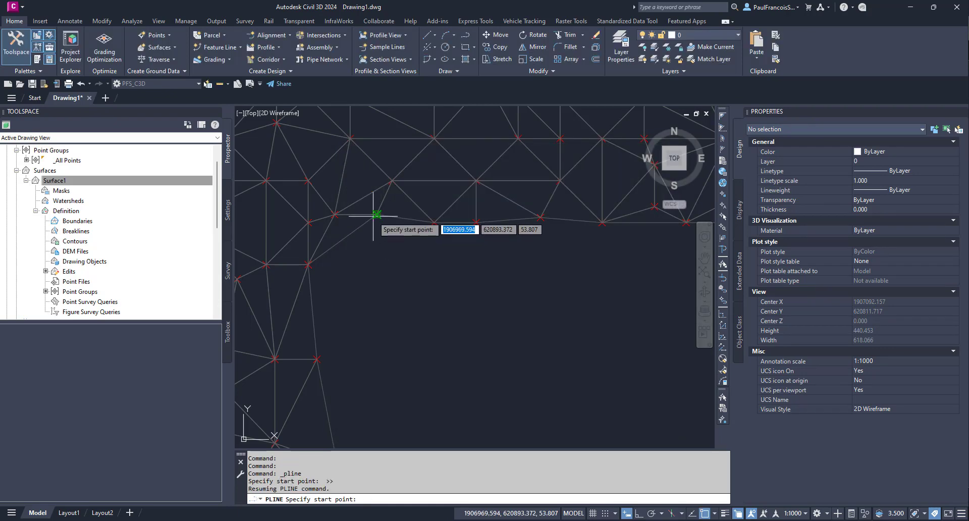
Trace the gap's northern edge with the polyline, snapping from point to point as far as the northeast corner
click(376, 215)
click(434, 222)
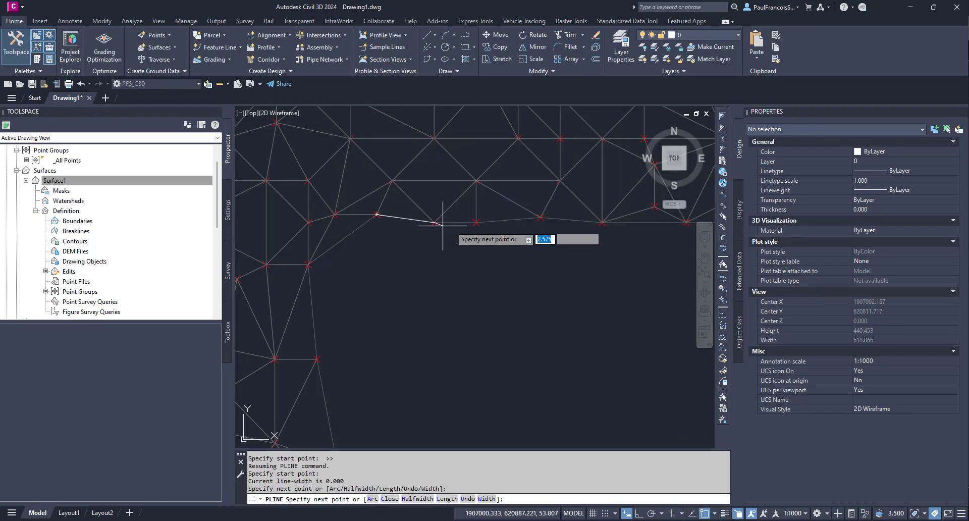
click(478, 223)
scroll(379, 232, down, 3)
scroll(454, 242, up, 3)
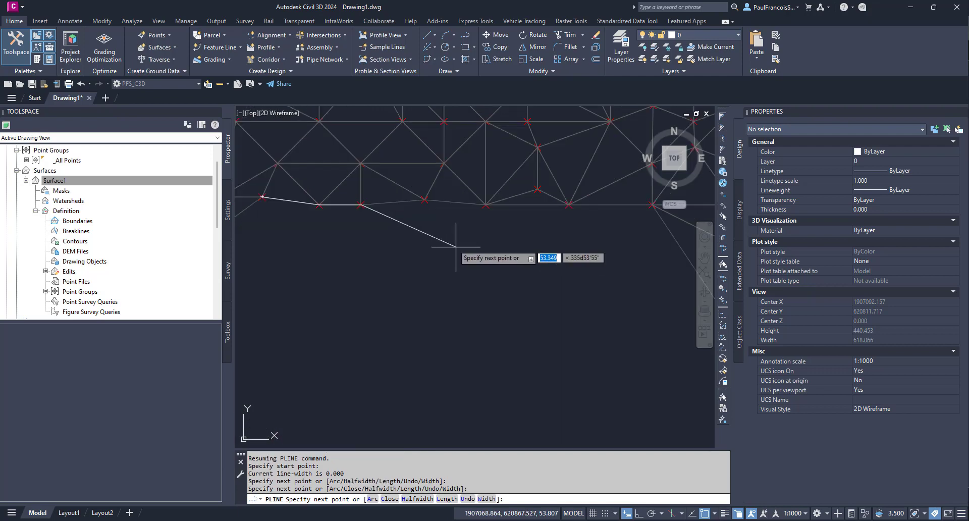
click(427, 200)
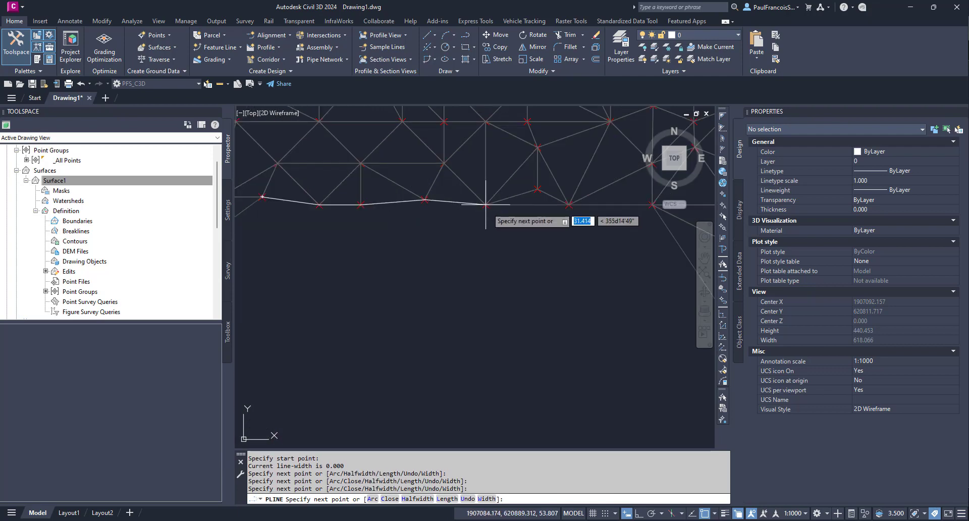
click(488, 205)
click(539, 189)
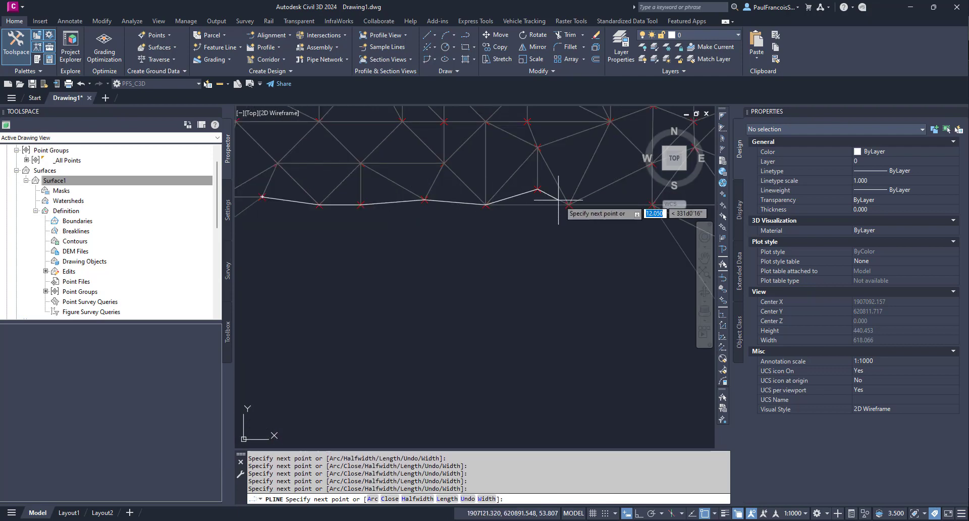
click(569, 204)
scroll(505, 222, down, 3)
scroll(555, 215, up, 5)
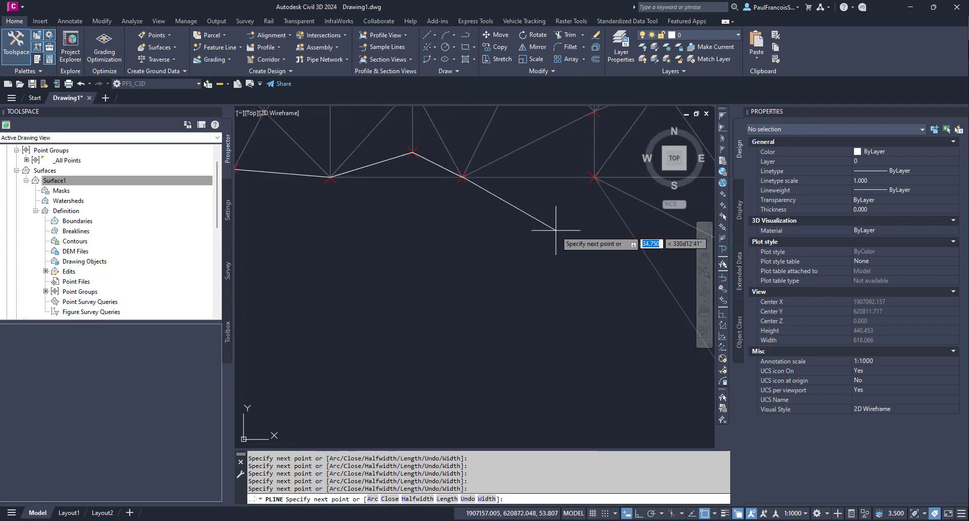
click(594, 177)
Continue the polyline down the gap's eastern edge through the survey points to the southeast corner
scroll(474, 208, down, 2)
scroll(559, 282, up, 1)
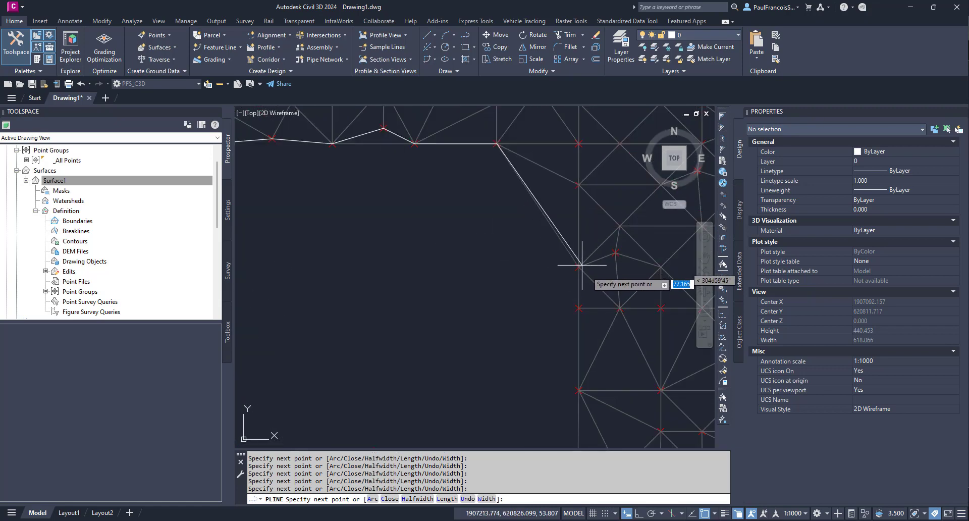
click(579, 267)
scroll(581, 318, down, 2)
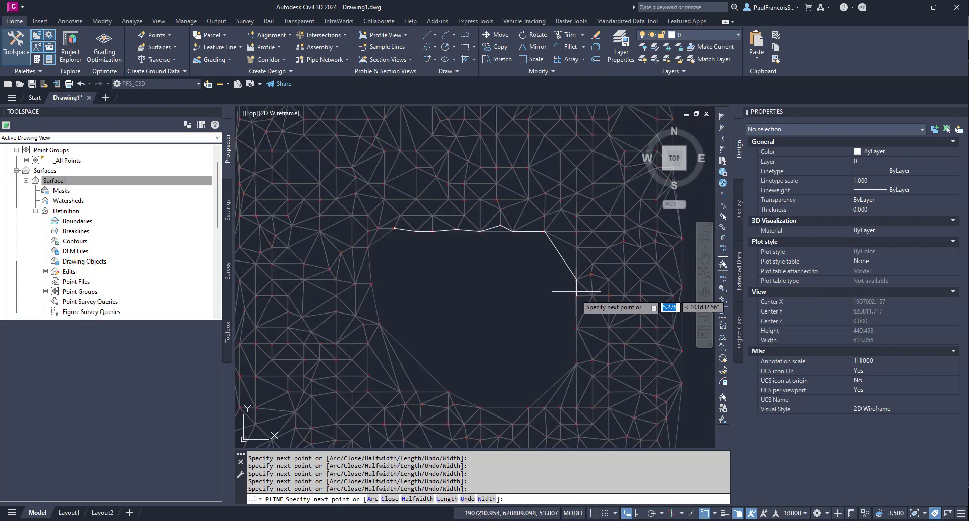
scroll(584, 332, up, 2)
click(584, 327)
scroll(575, 344, down, 2)
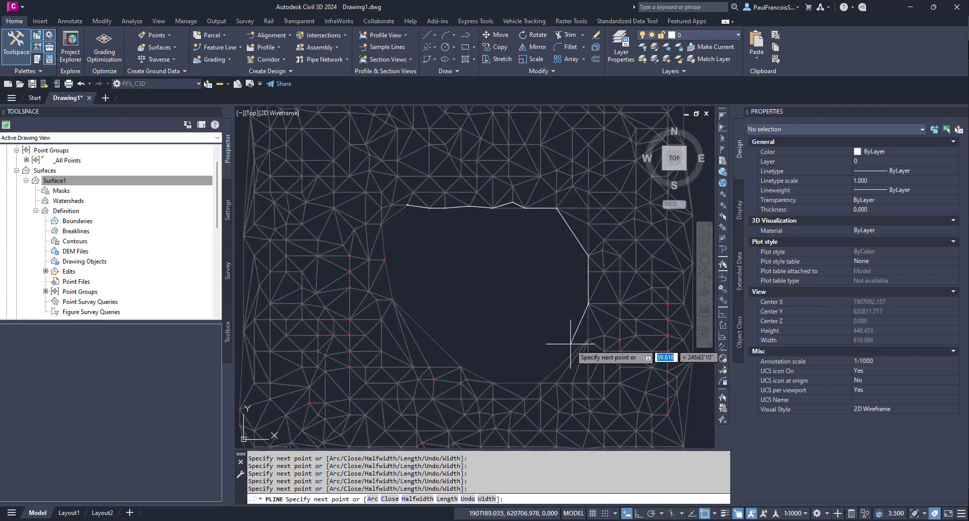
scroll(607, 332, up, 2)
click(613, 332)
scroll(612, 333, down, 2)
scroll(612, 338, up, 2)
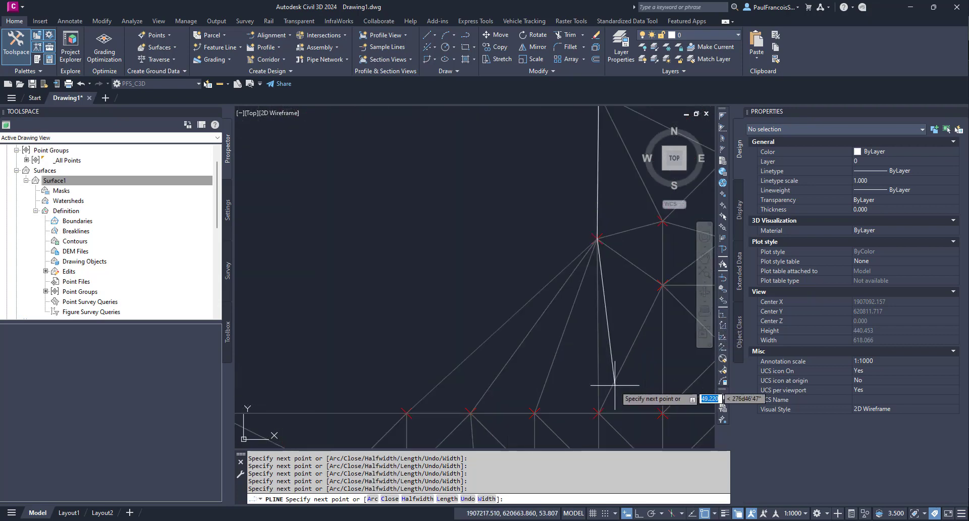
click(598, 413)
Continue the polyline westward through the survey points along the gap's southern edge
scroll(598, 413, down, 2)
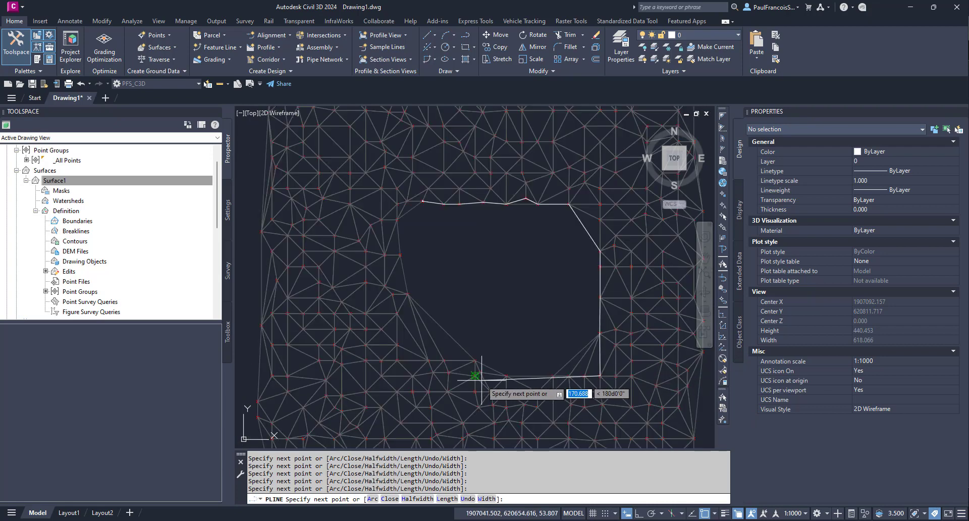
scroll(533, 382, up, 2)
click(663, 369)
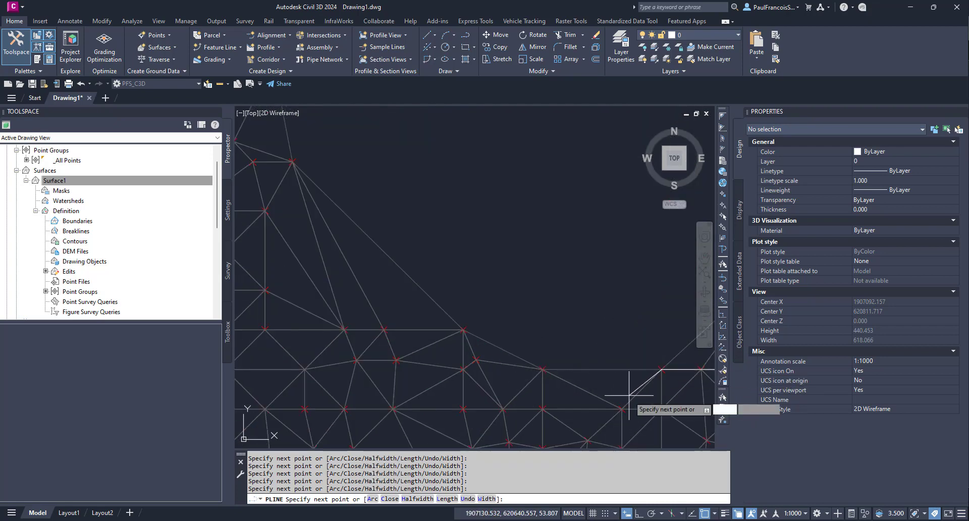
click(622, 408)
click(549, 370)
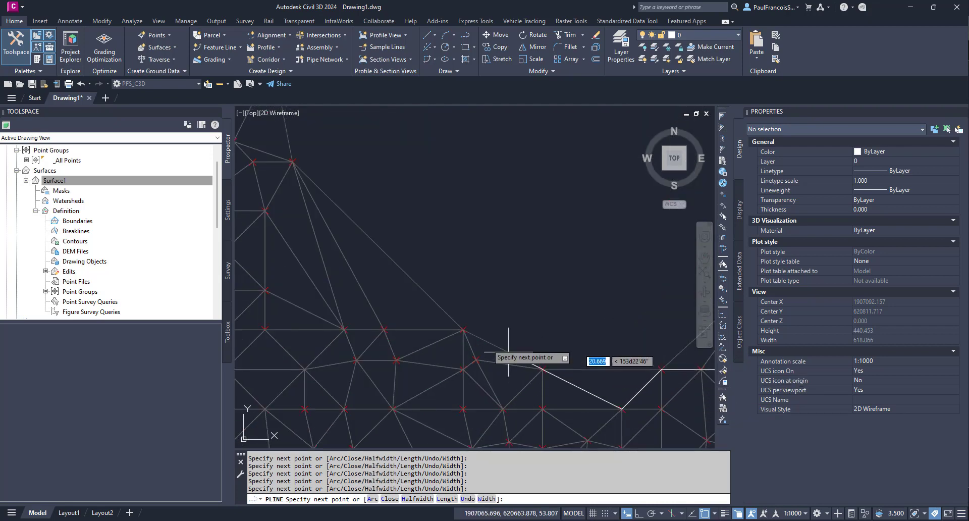
click(463, 334)
Continue the polyline northward along the gap's western edge, snapping to its survey points
scroll(528, 366, down, 1)
scroll(375, 235, up, 2)
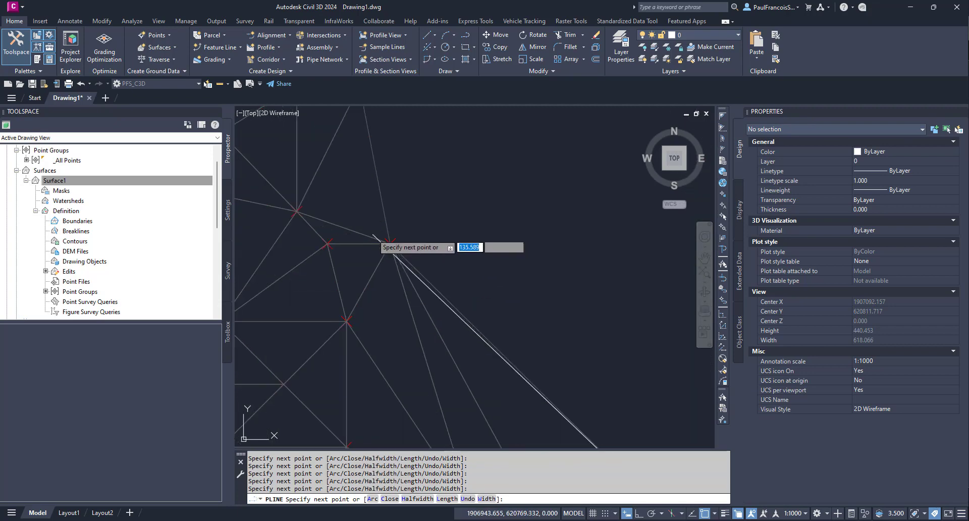
click(389, 243)
scroll(429, 353, down, 3)
scroll(409, 301, up, 3)
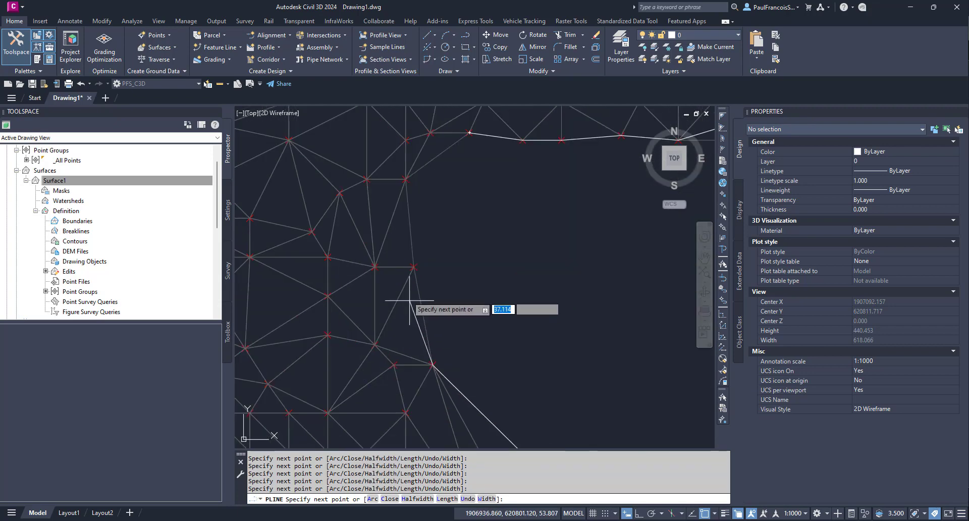
click(411, 286)
click(408, 178)
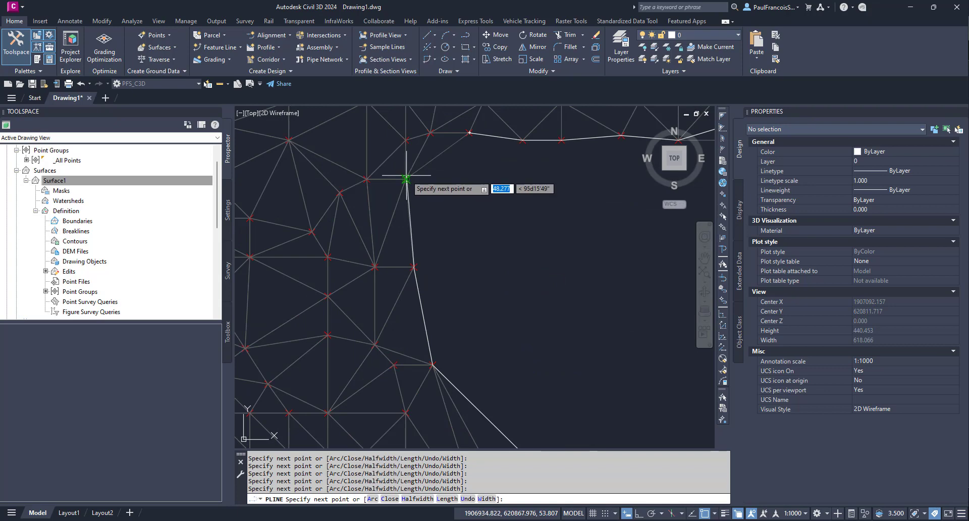
Trace the polyline around the gap's northwest corner, undo the extra vertex at the start point, and close the outline
scroll(409, 273, down, 1)
scroll(382, 148, up, 2)
click(446, 256)
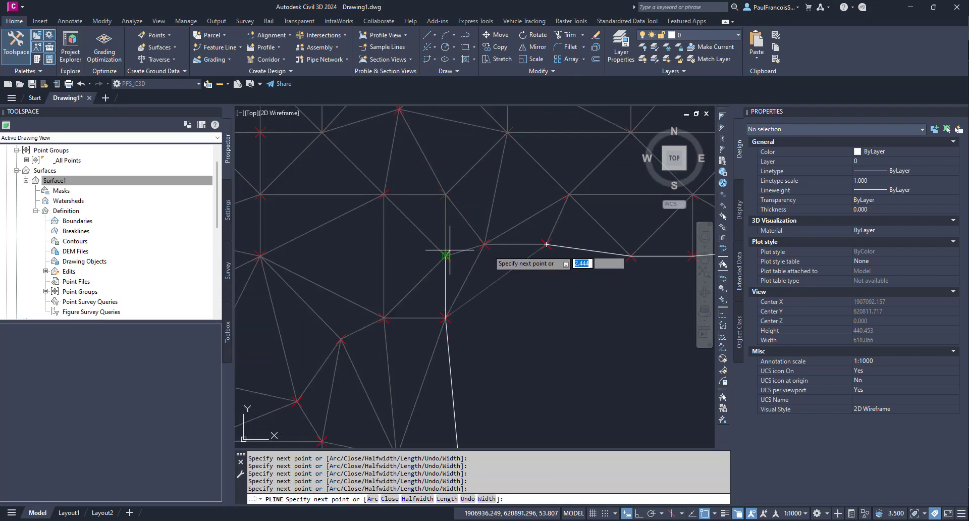
click(485, 244)
click(546, 244)
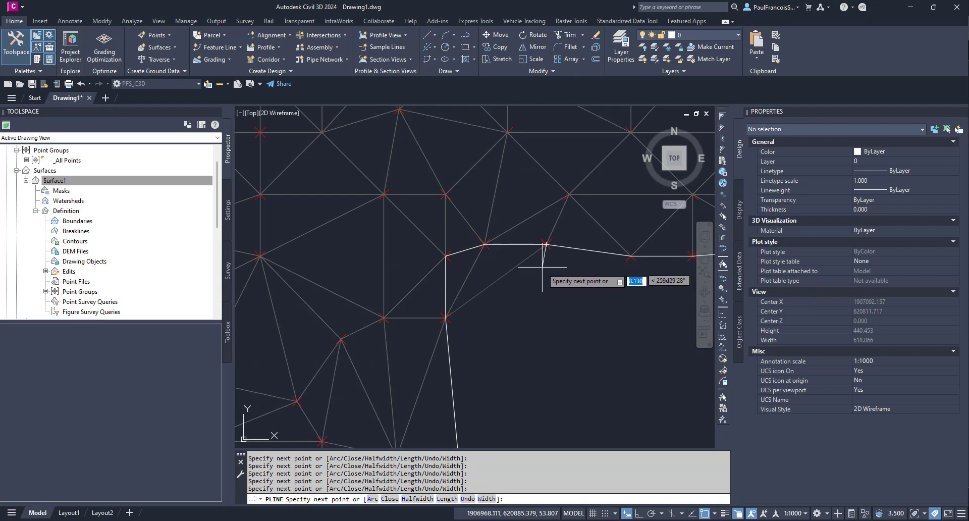
click(472, 499)
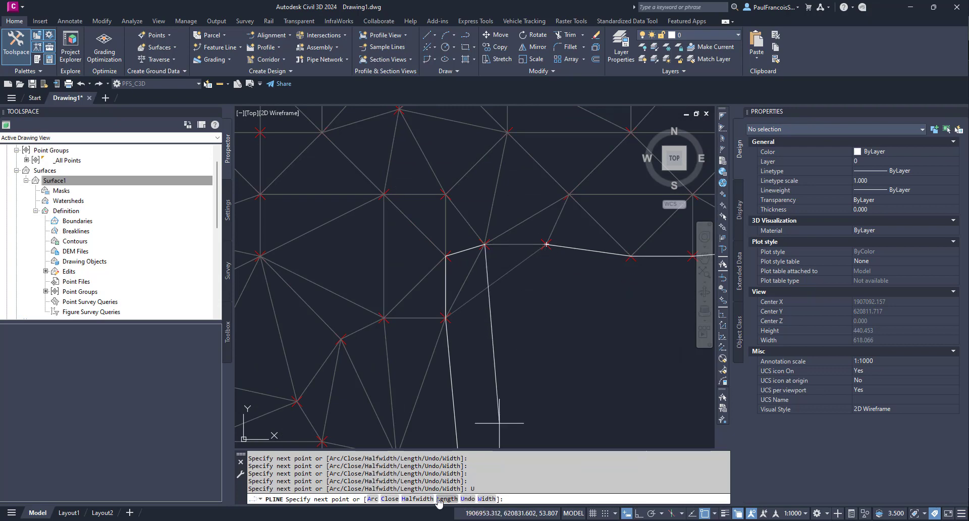
click(390, 499)
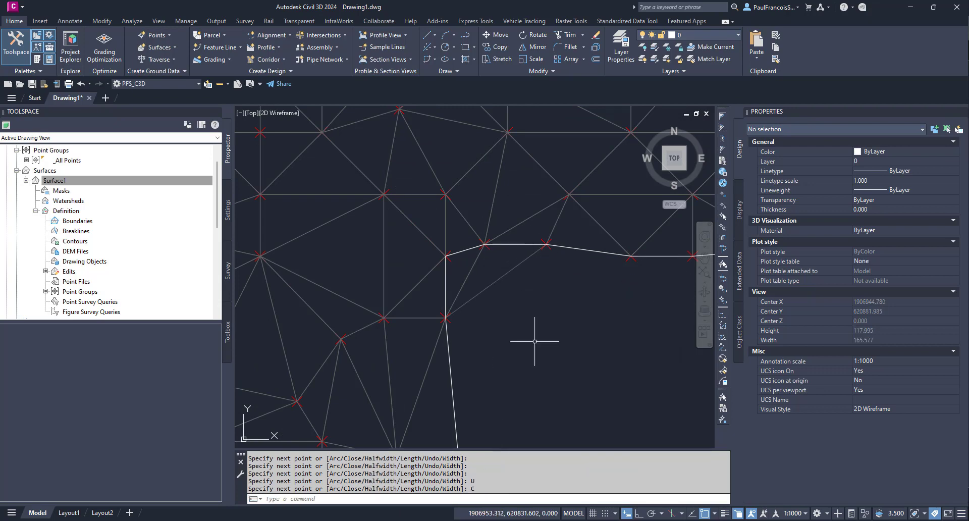
Start Delete Line on Surface1 and select the stray triangle edges inside the outline at the northwest corner and northern edge
click(514, 278)
click(495, 267)
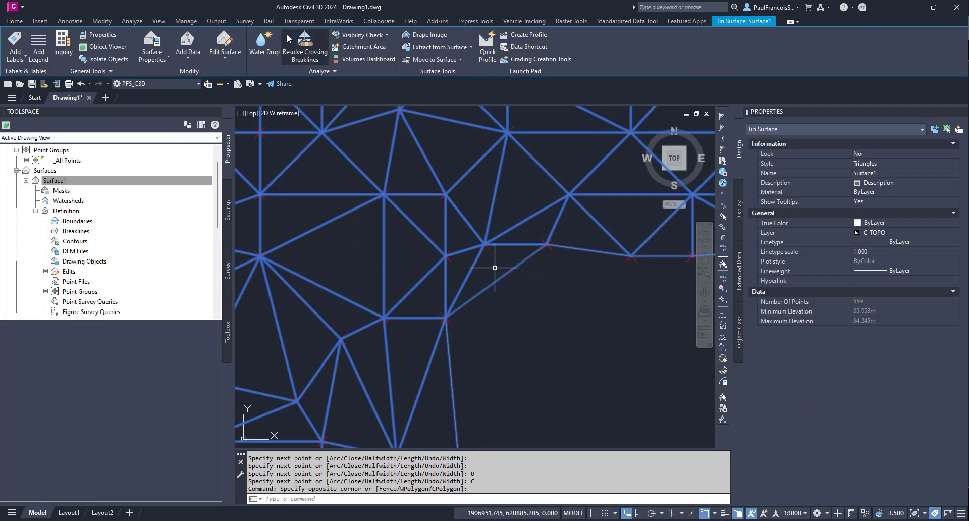
click(229, 61)
click(253, 99)
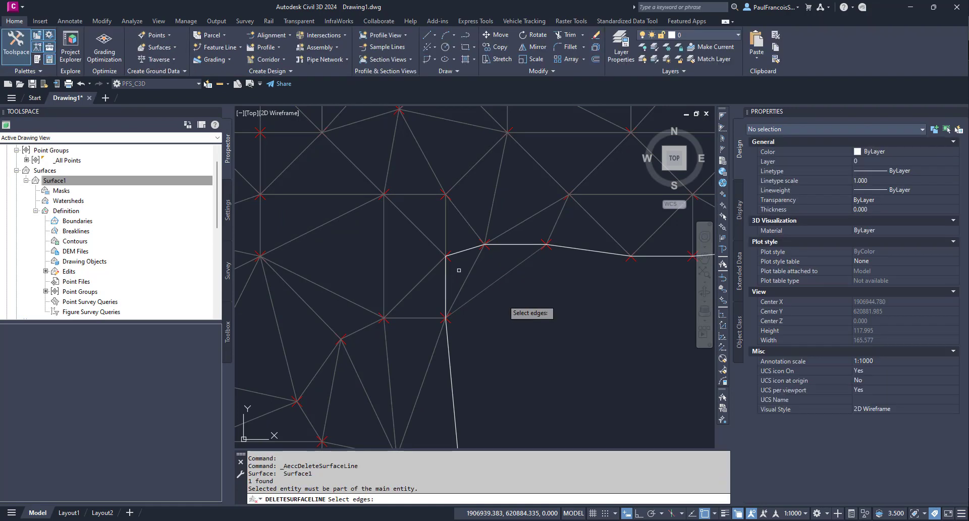
click(503, 307)
click(460, 273)
scroll(406, 233, down, 4)
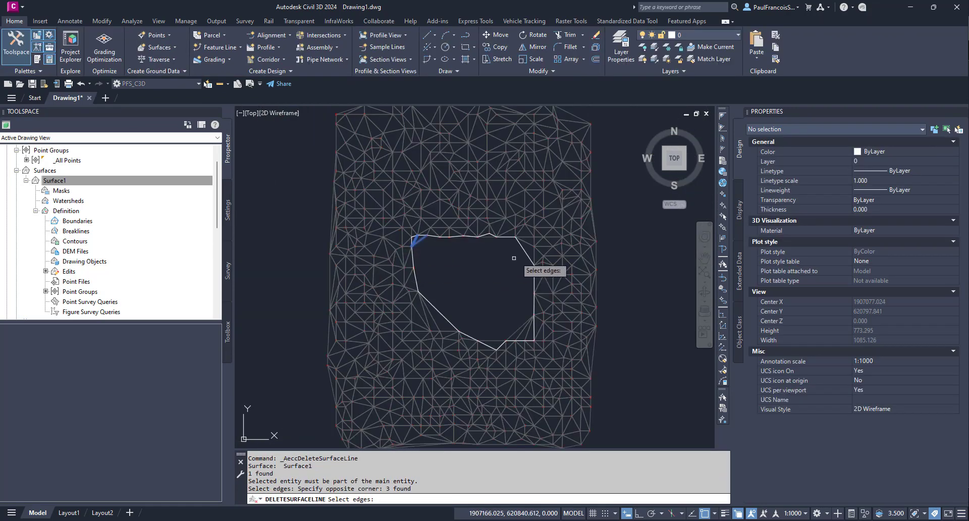
scroll(473, 247, up, 8)
click(472, 251)
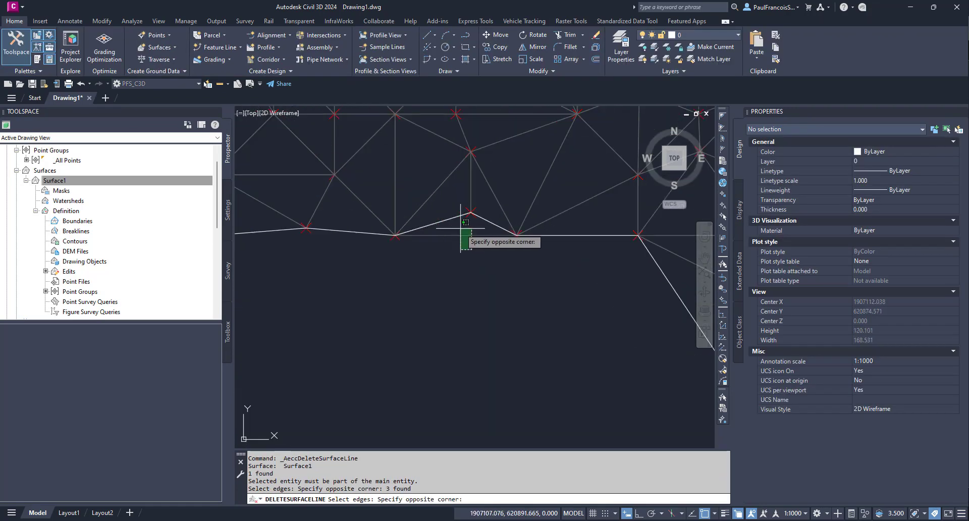
click(461, 229)
Add the stray edges inside the outline's southeast corner and southern notch to the selection, and delete all selected surface lines
scroll(455, 231, down, 5)
scroll(487, 376, up, 6)
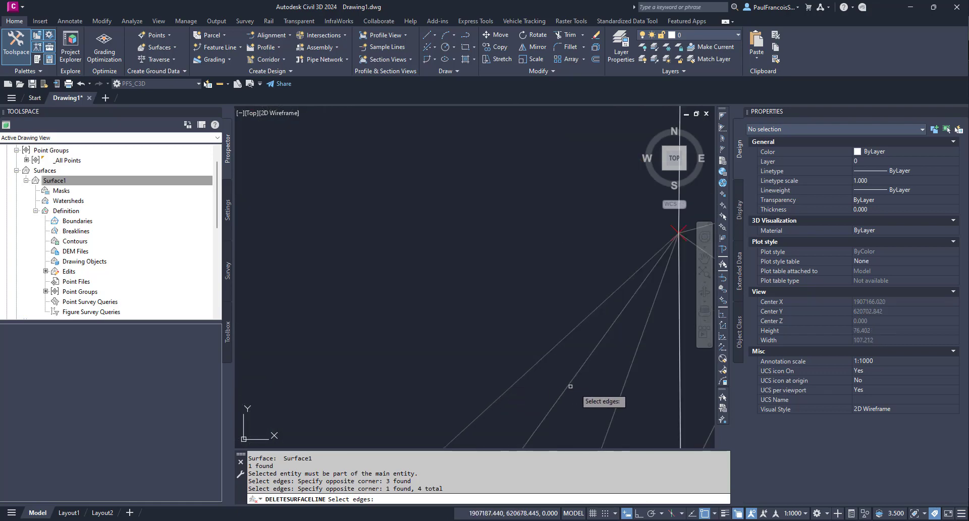
click(653, 413)
click(457, 323)
scroll(502, 288, down, 8)
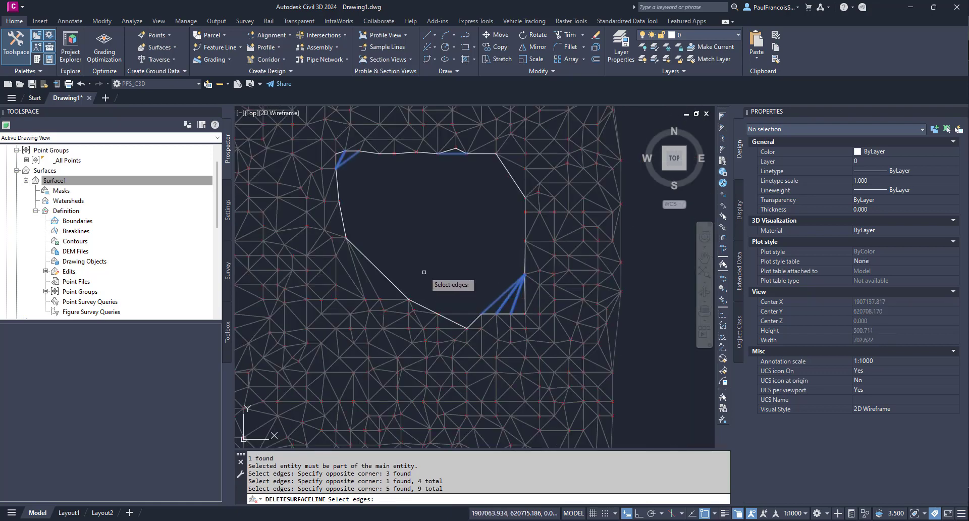
scroll(458, 327, up, 4)
click(468, 307)
click(454, 259)
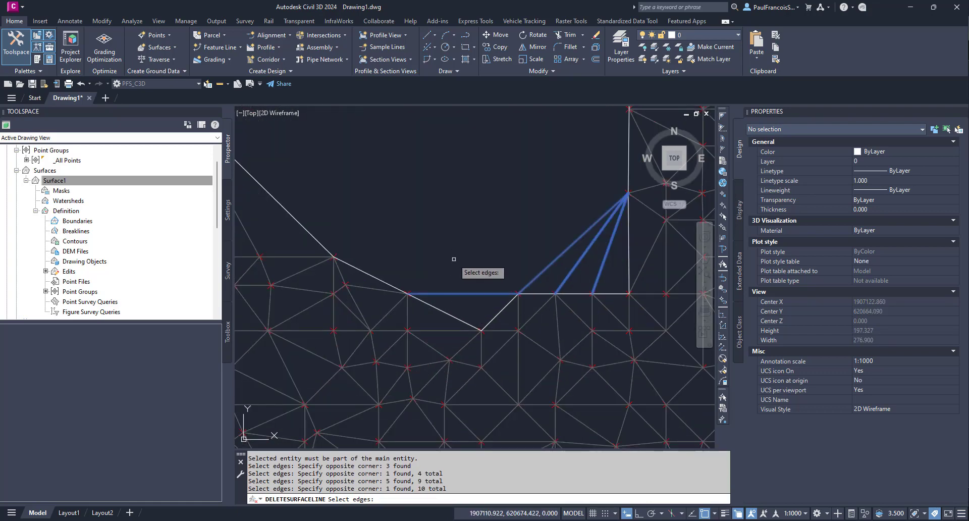
key(Return)
scroll(455, 223, down, 4)
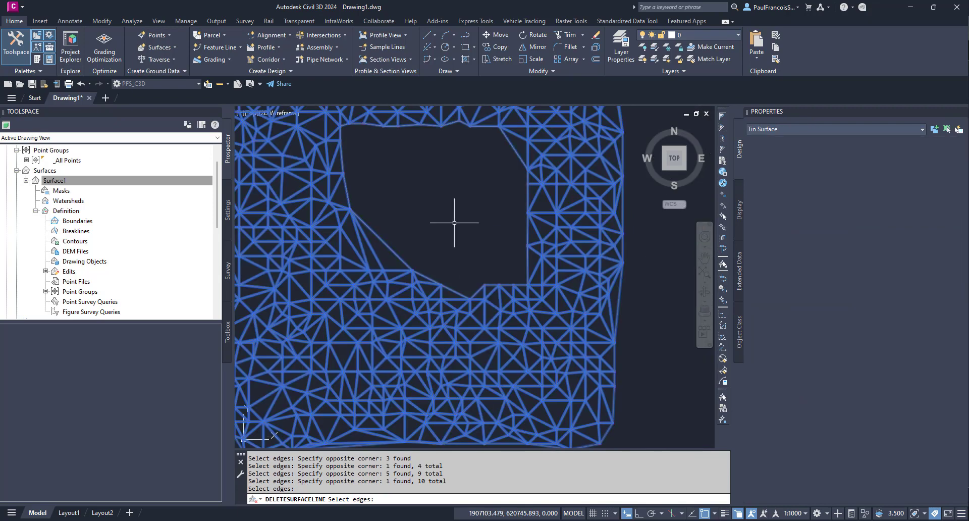
key(Return)
scroll(440, 256, down, 2)
scroll(435, 227, up, 2)
key(Escape)
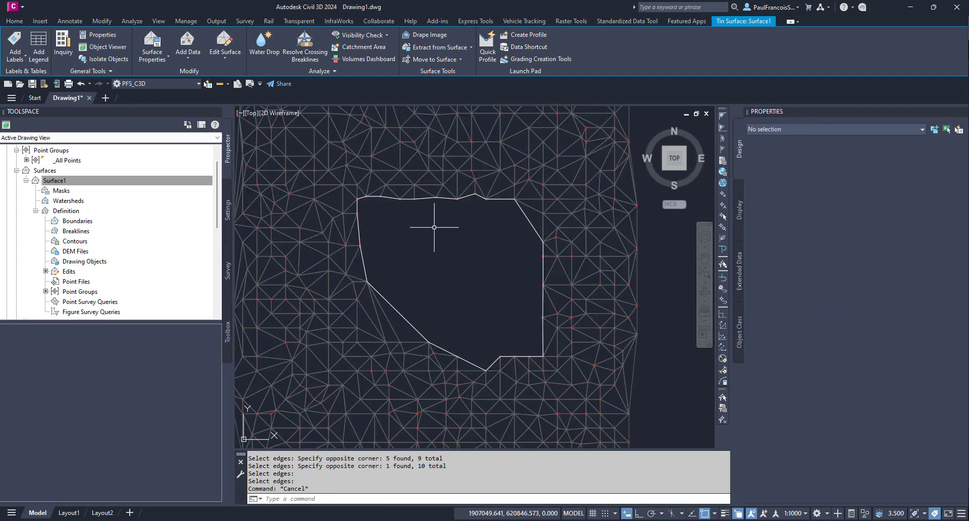
Add a Hide boundary named Hole to Surface1 from the closed polyline, with Non-destructive breakline enabled and a 1.000m mid-ordinate distance
right_click(80, 221)
click(119, 231)
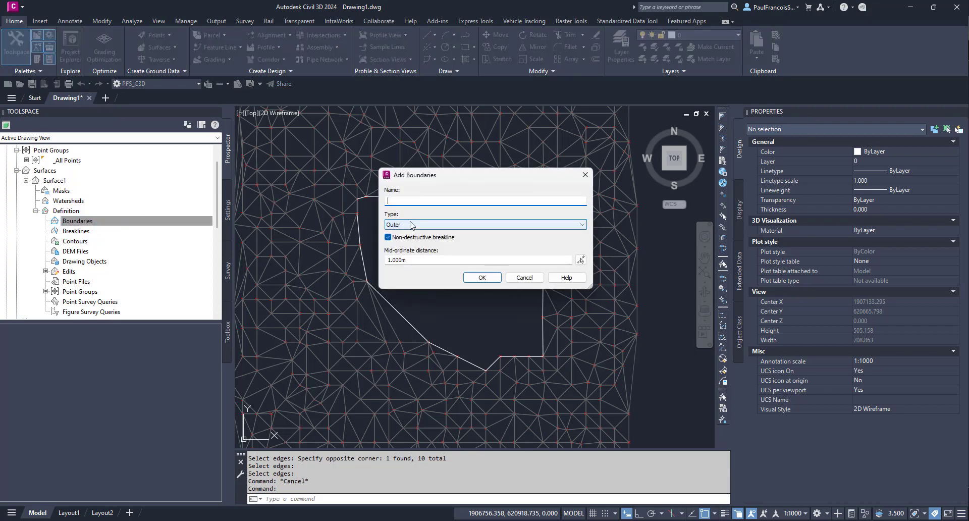
click(412, 226)
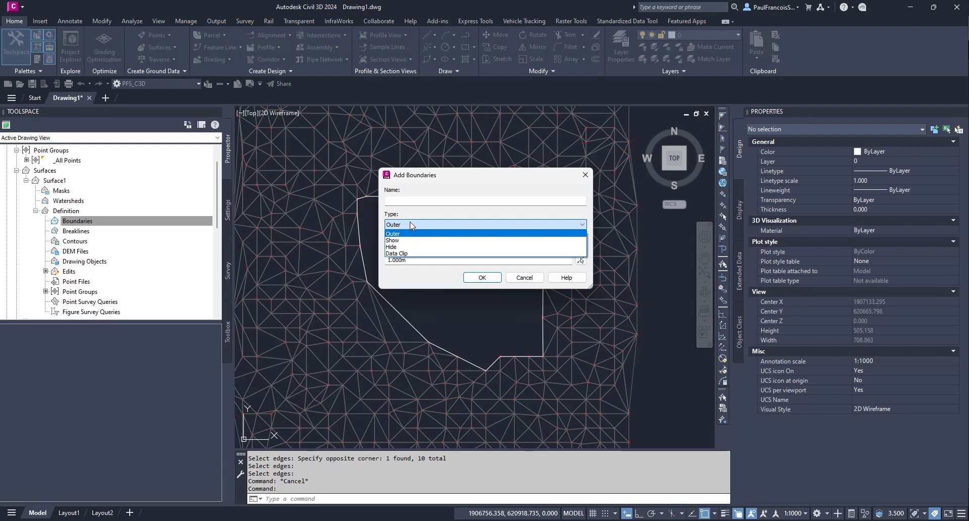
click(396, 247)
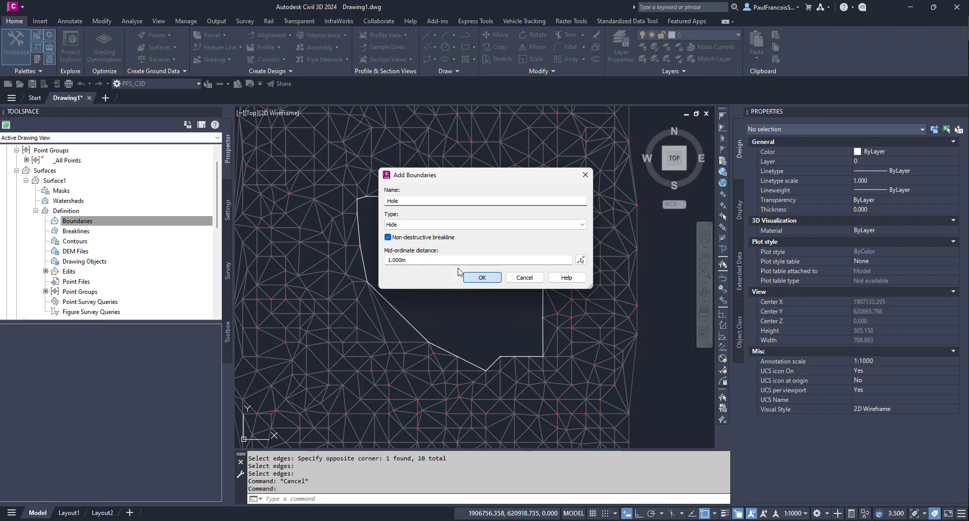
click(475, 277)
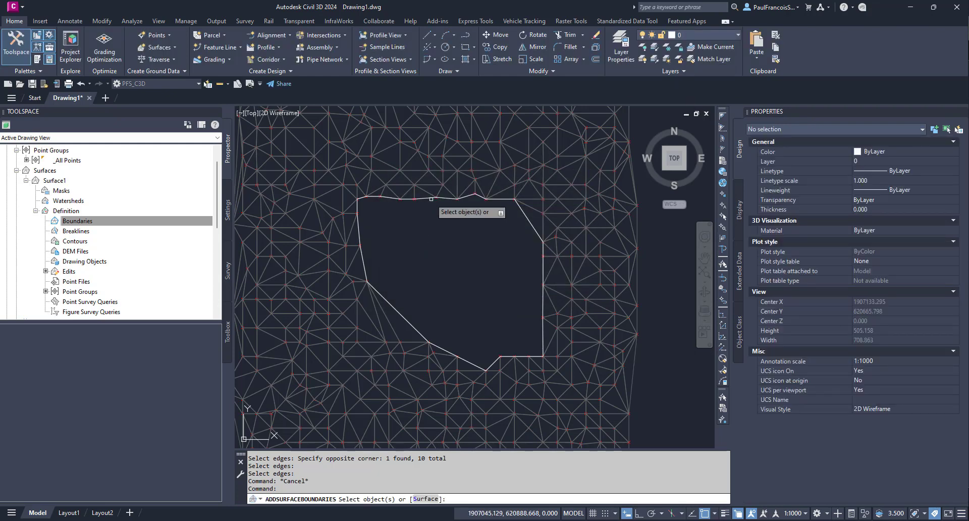
click(425, 198)
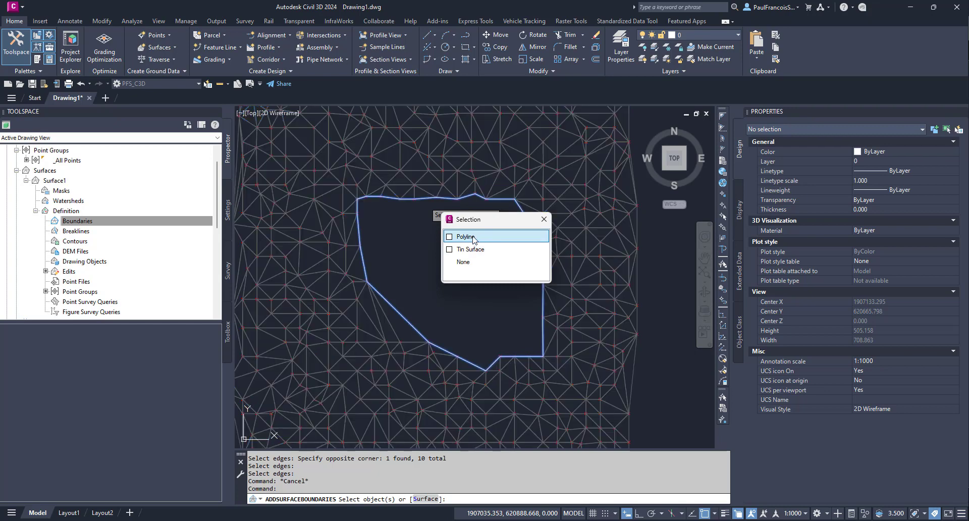
click(476, 237)
right_click(479, 241)
click(483, 243)
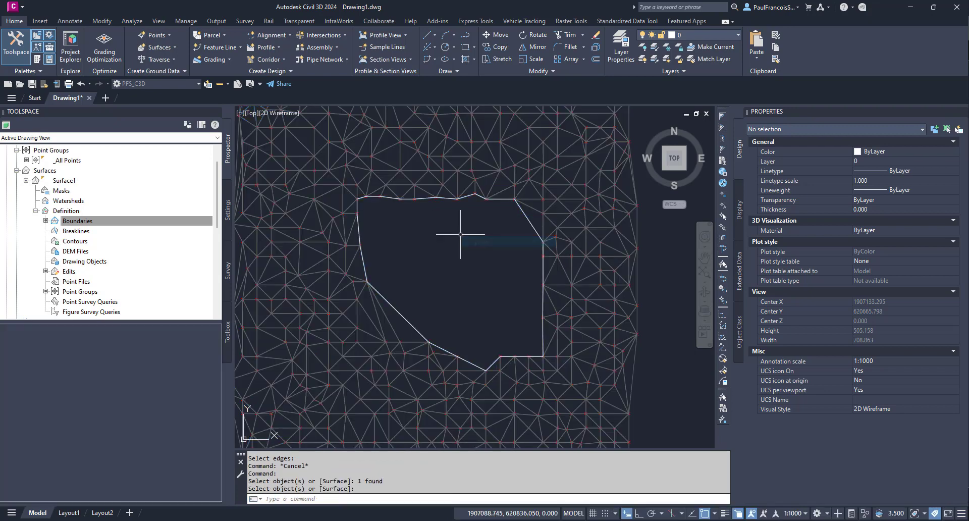
click(419, 199)
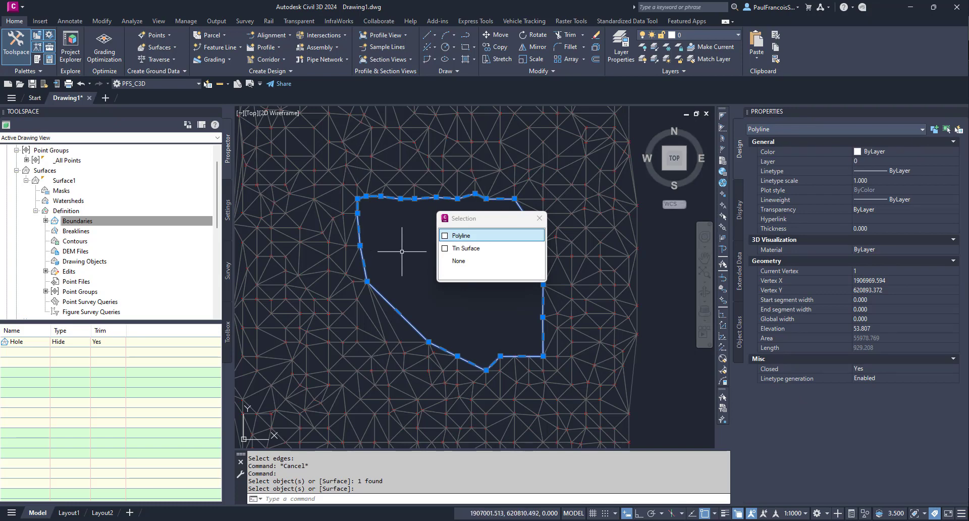
key(Escape)
scroll(401, 249, down, 2)
key(Escape)
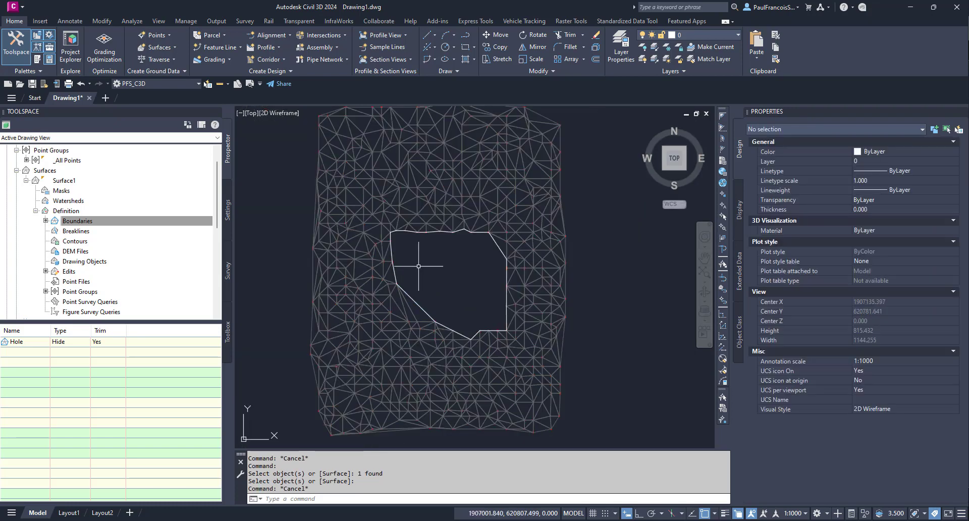
Display the surface in the SE Isometric view with the Shaded visual style
click(685, 169)
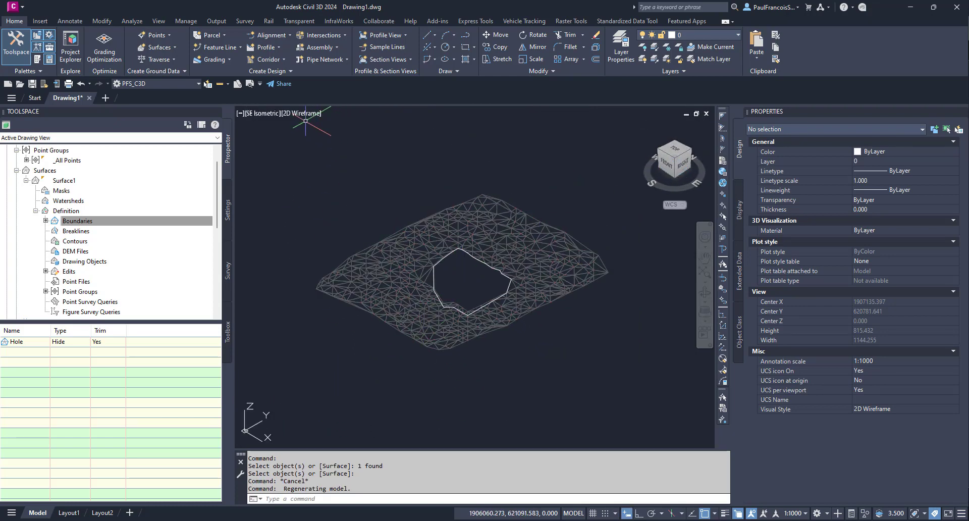
click(302, 113)
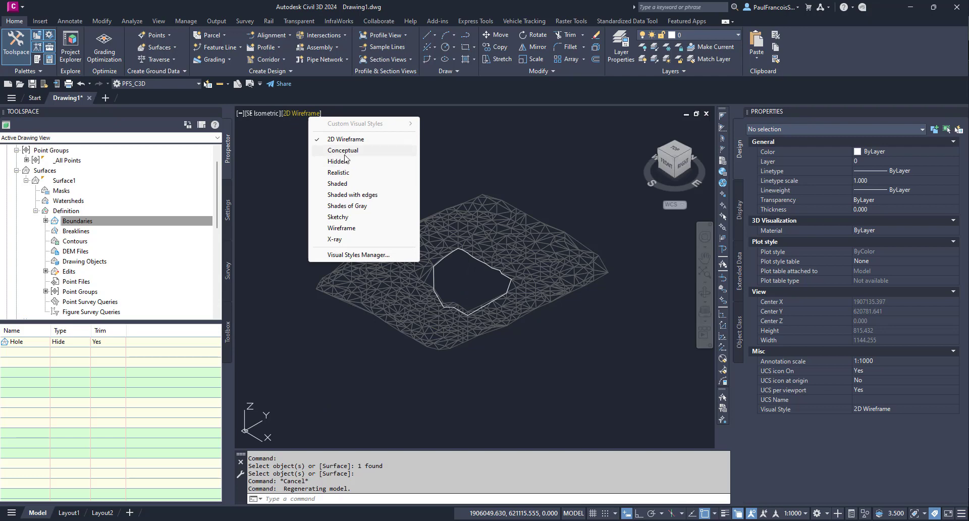
click(337, 184)
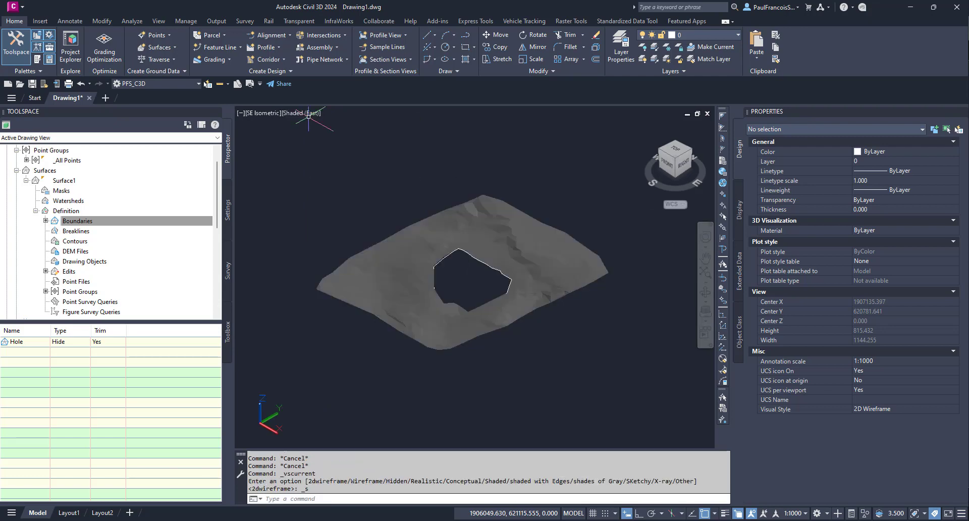
scroll(438, 209, up, 6)
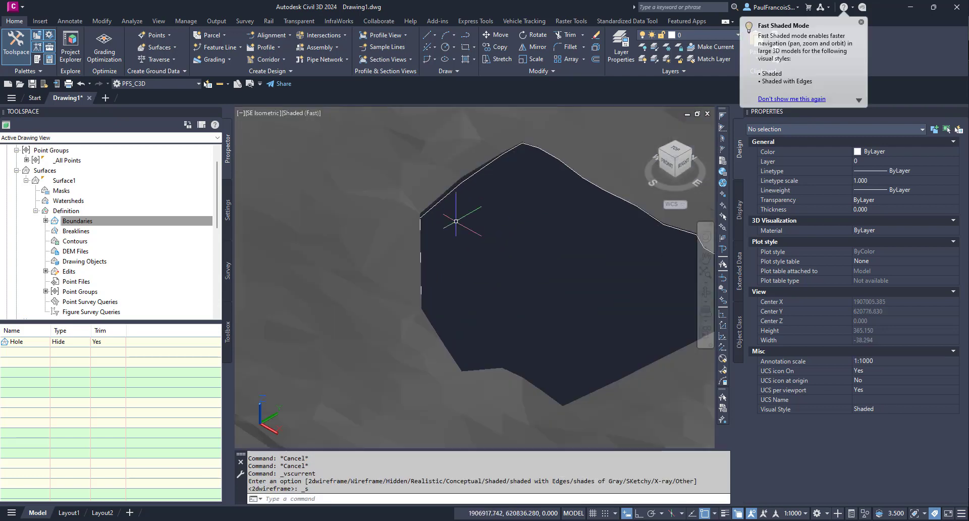
scroll(475, 268, down, 8)
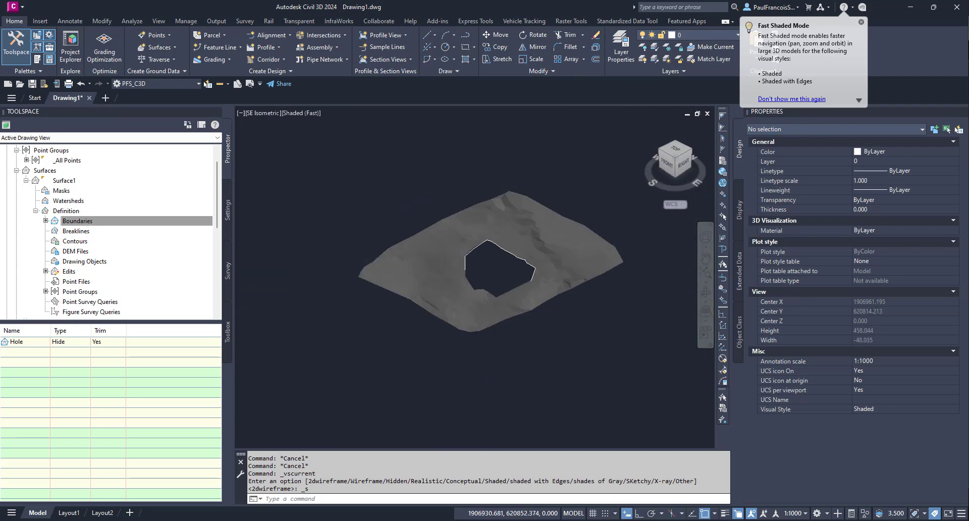
Hide the polyline outlining the gap with Hide Objects
scroll(472, 259, up, 5)
scroll(471, 250, up, 3)
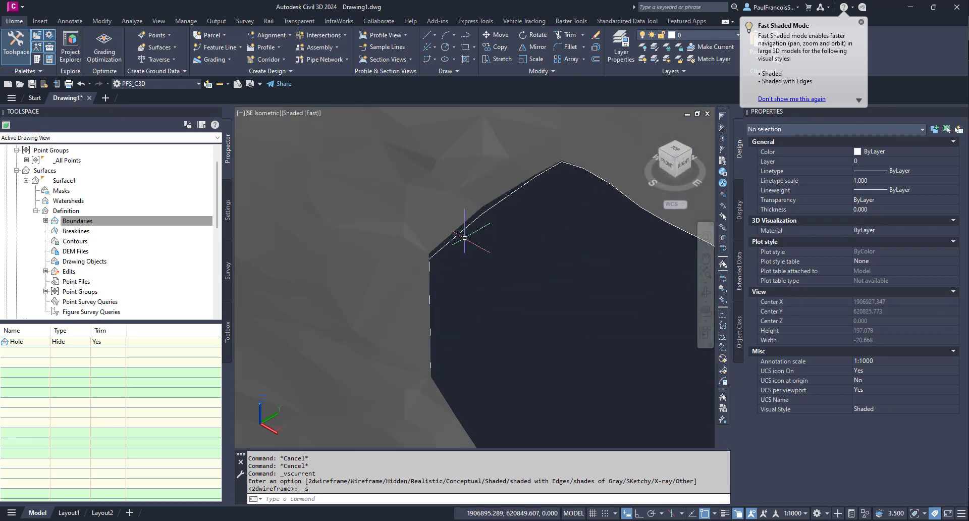
click(470, 237)
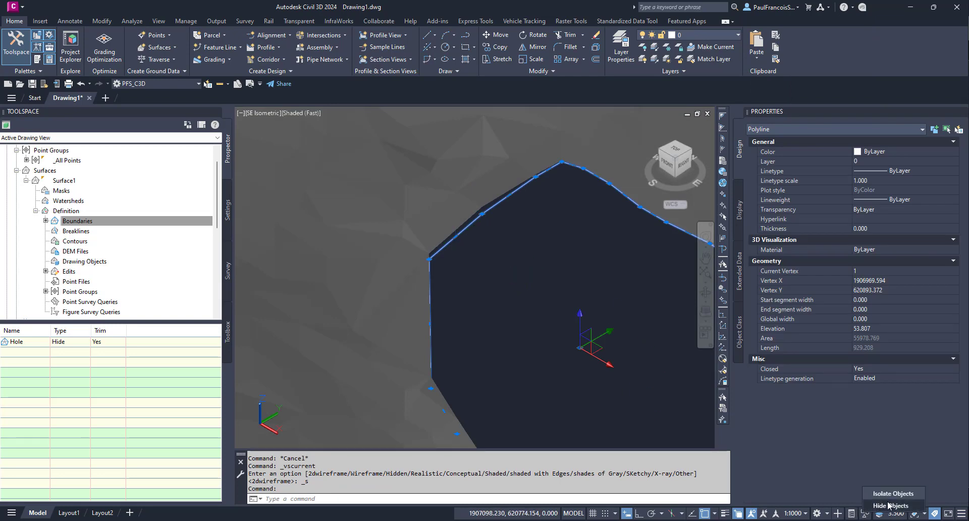
key(Escape)
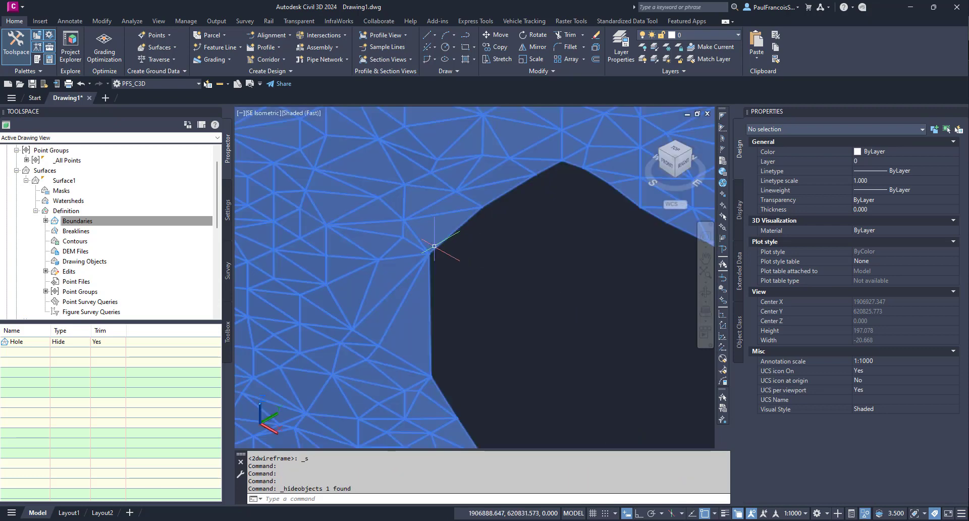
Examine the shaded surface around the hole from another 3D angle
scroll(433, 246, down, 3)
scroll(492, 259, up, 1)
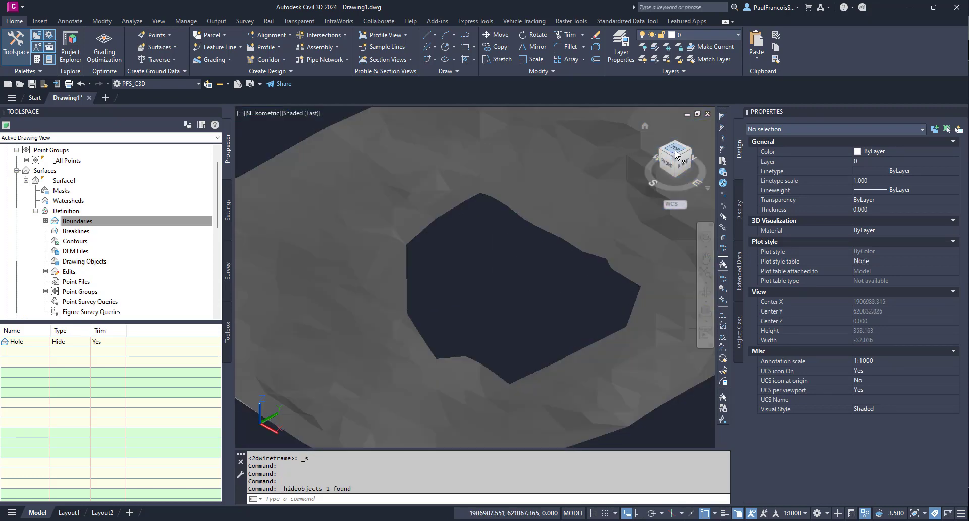
scroll(541, 285, down, 2)
scroll(550, 314, up, 1)
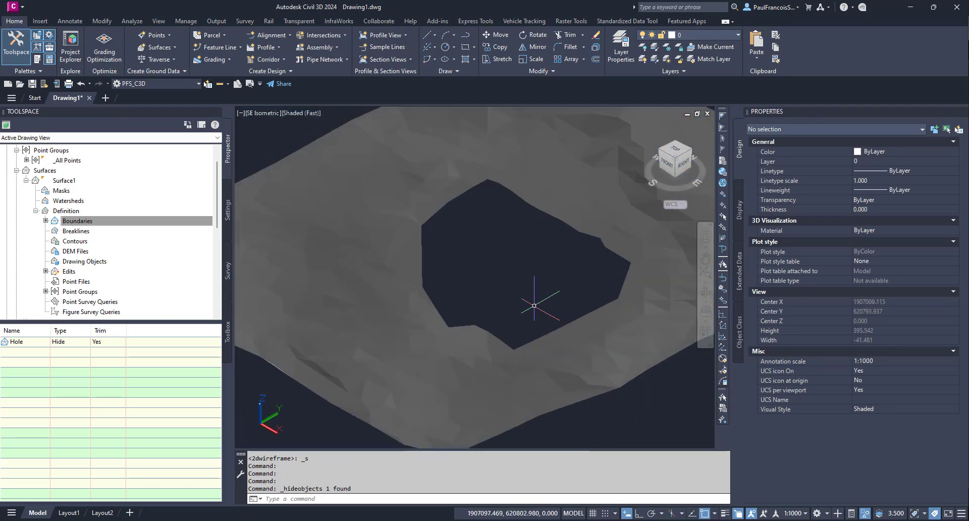
shift+middle_drag(566, 305, 505, 237)
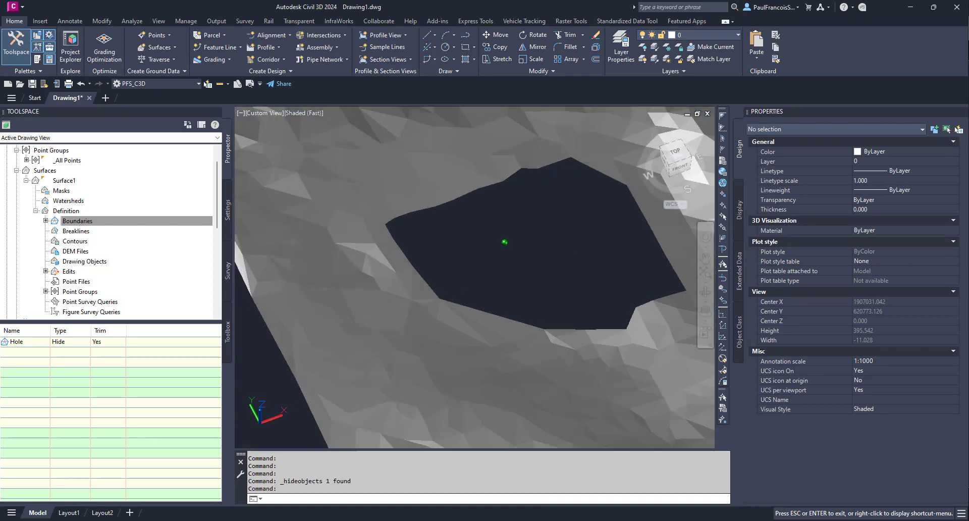
Switch to the Top view and select the surface around the hole
click(674, 153)
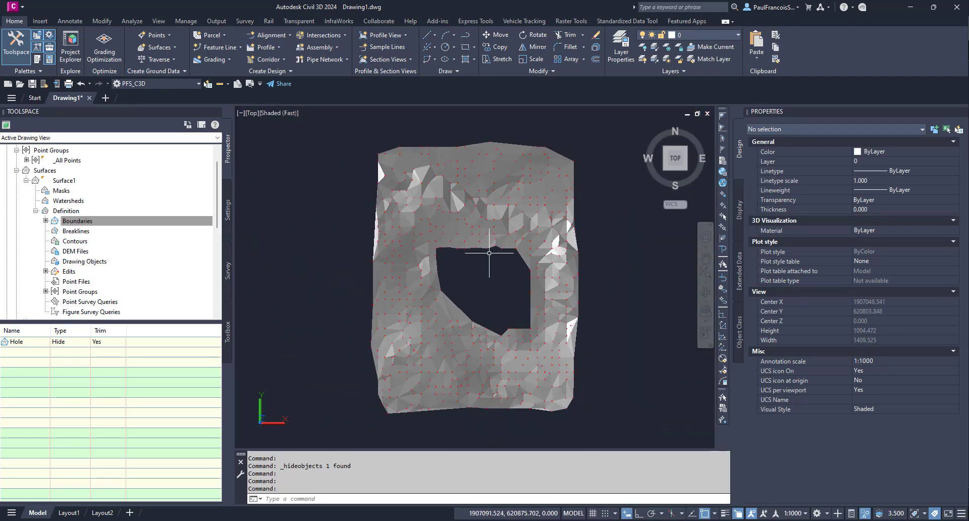
scroll(466, 245, up, 2)
click(476, 228)
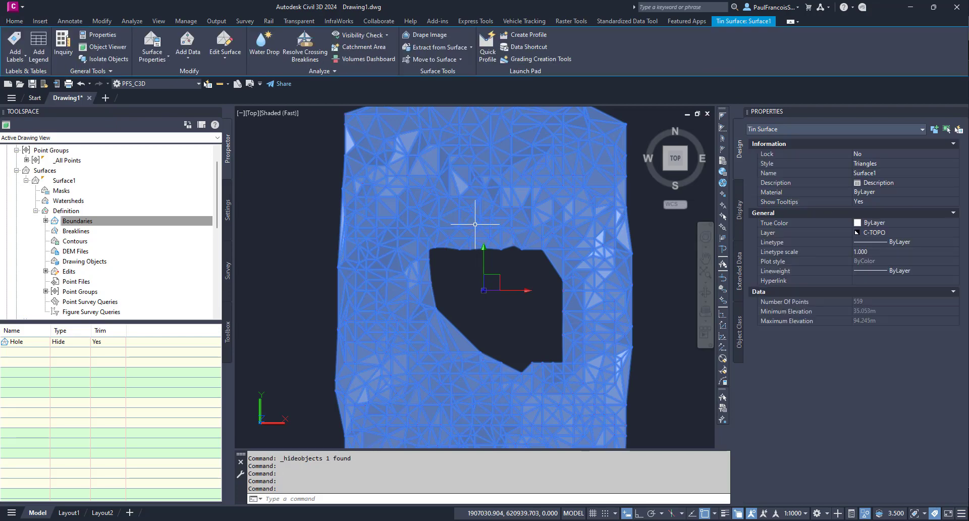
click(472, 49)
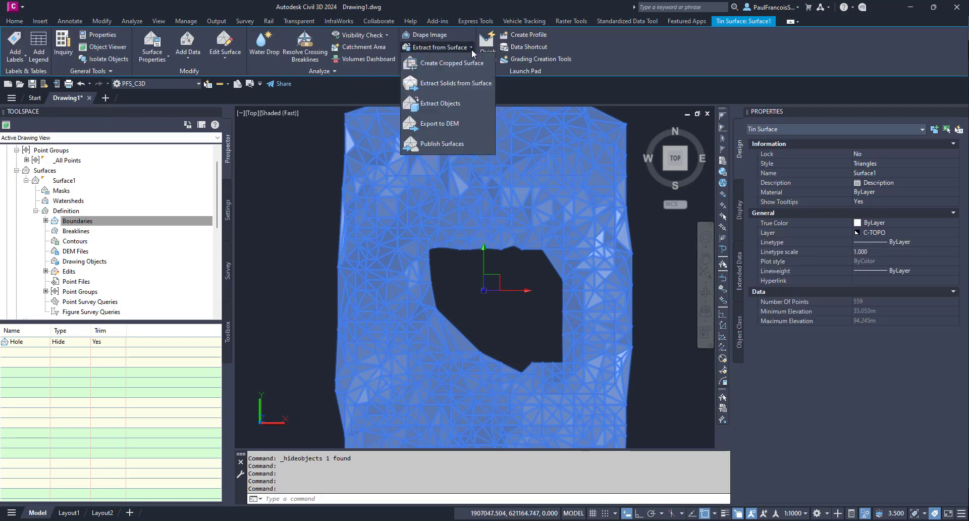
click(447, 103)
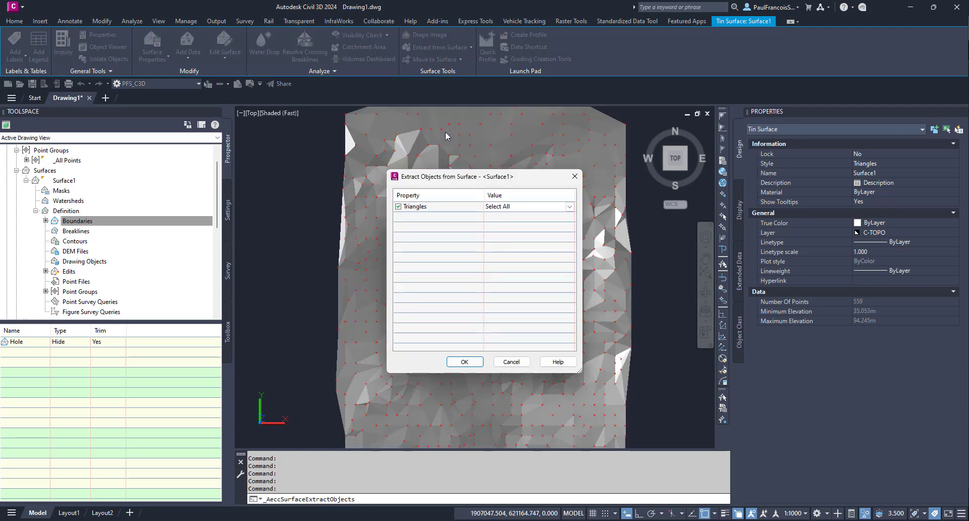
click(572, 178)
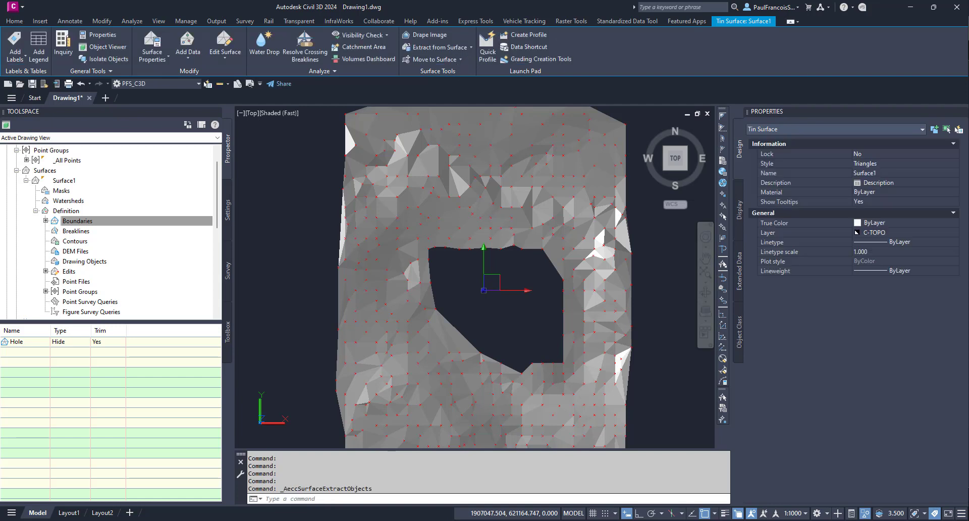
Extract the triangles of the selected surface as drawing objects, with the Triangles property set to Select All
click(471, 47)
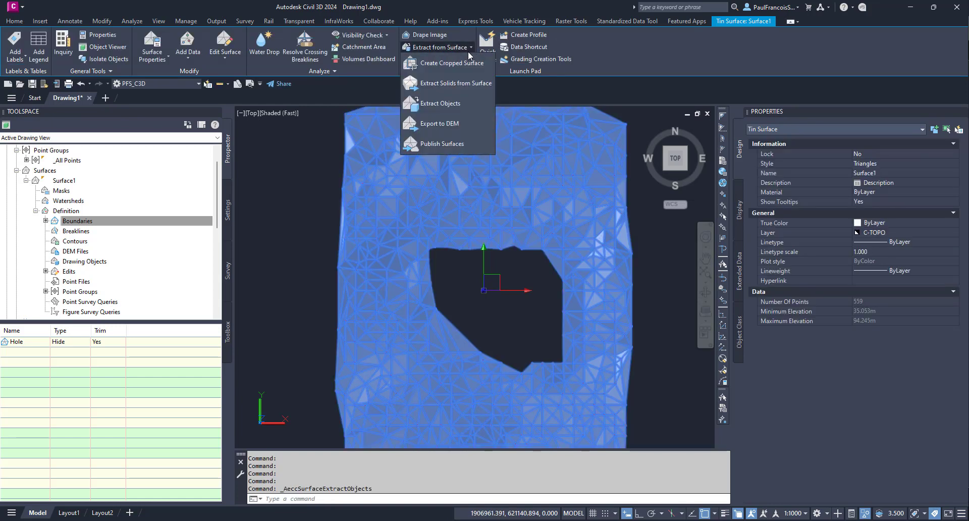
click(443, 108)
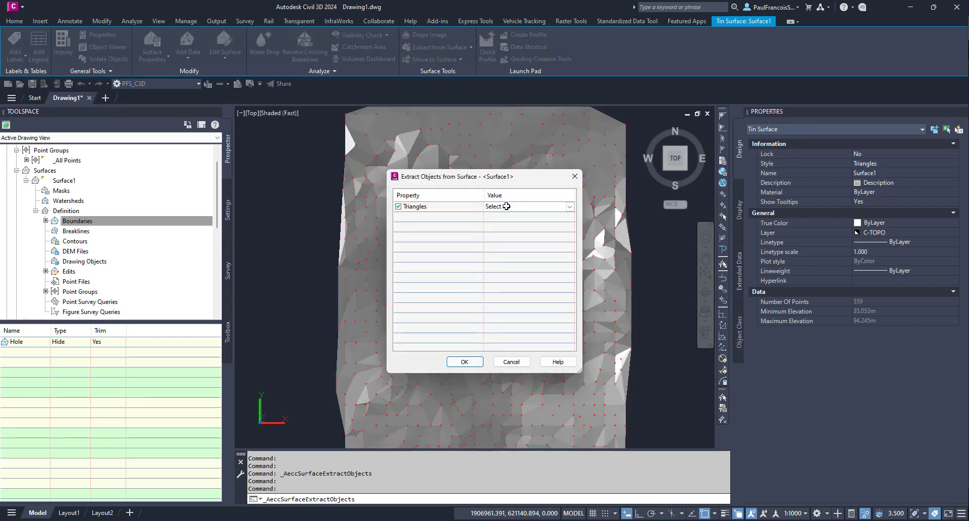
click(567, 207)
click(534, 208)
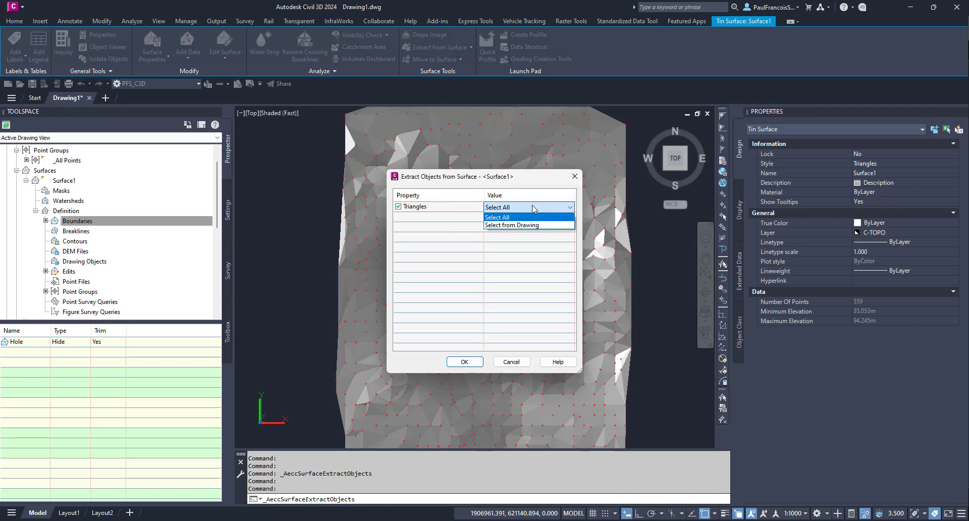
click(530, 176)
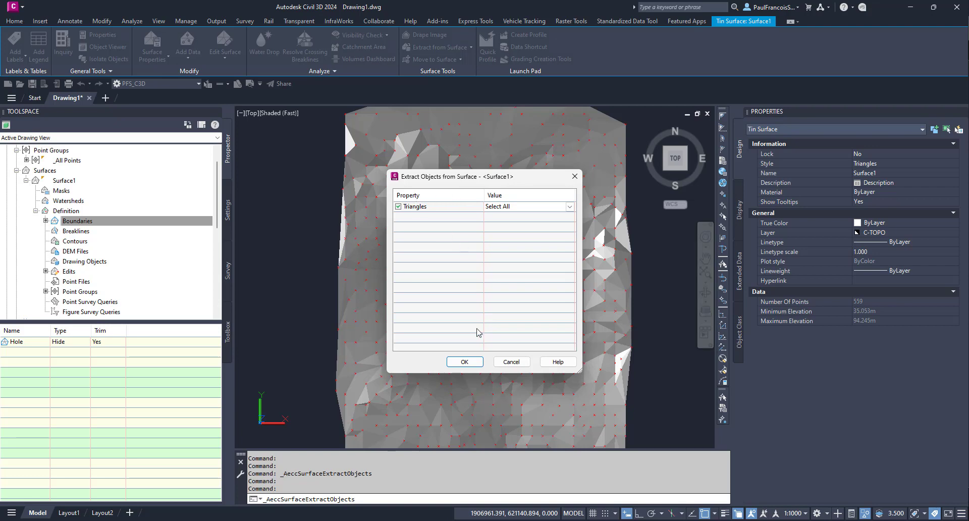
click(464, 362)
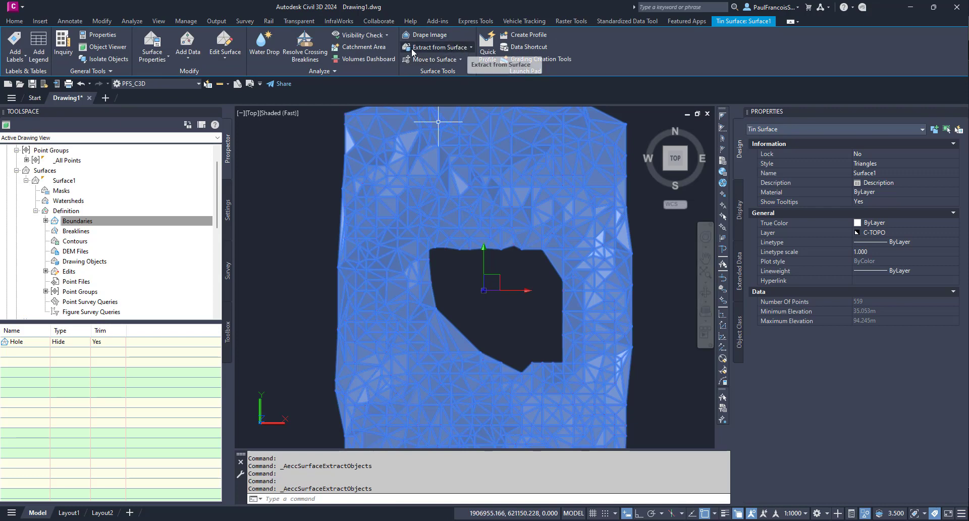
click(472, 48)
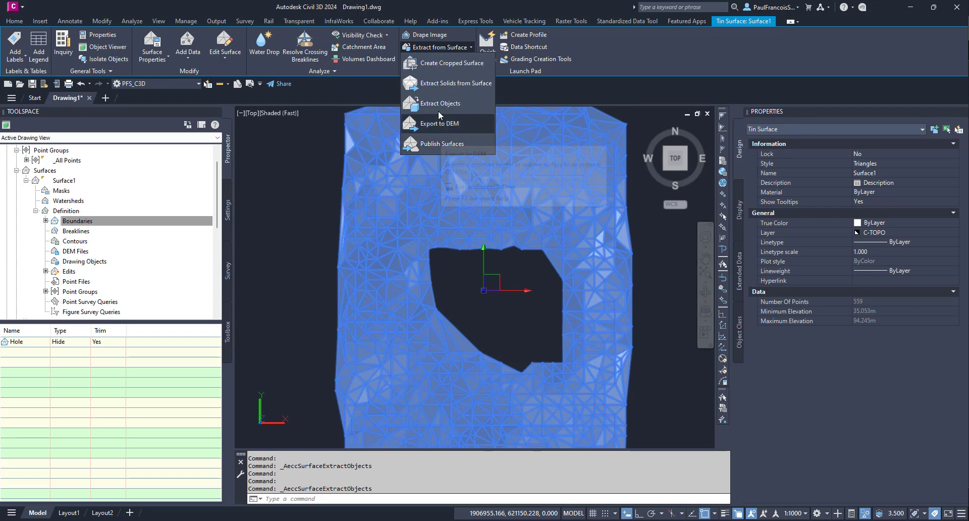
click(443, 83)
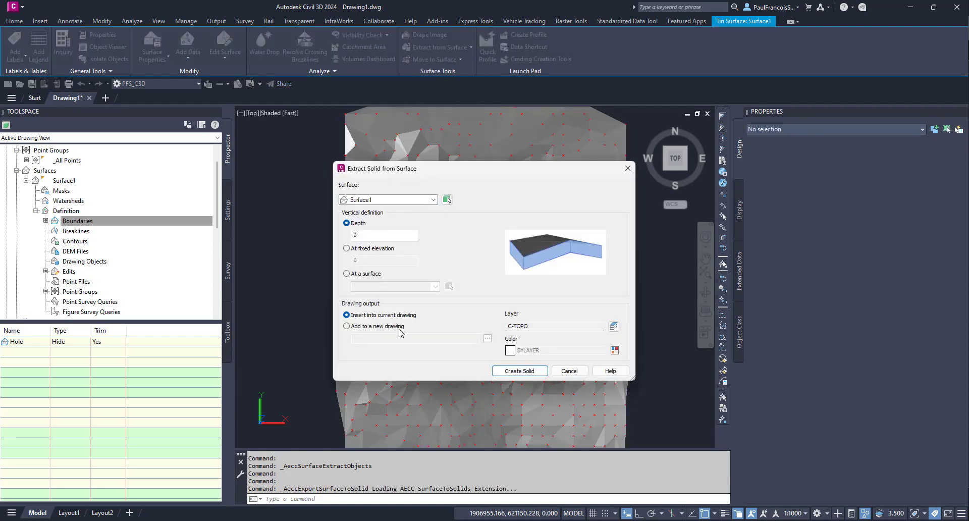
click(570, 372)
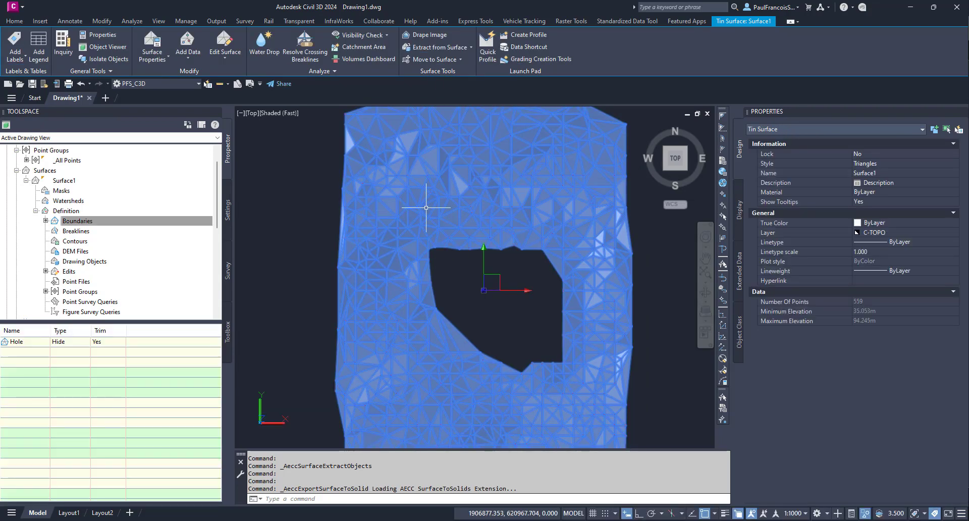
key(Escape)
key(Escape)
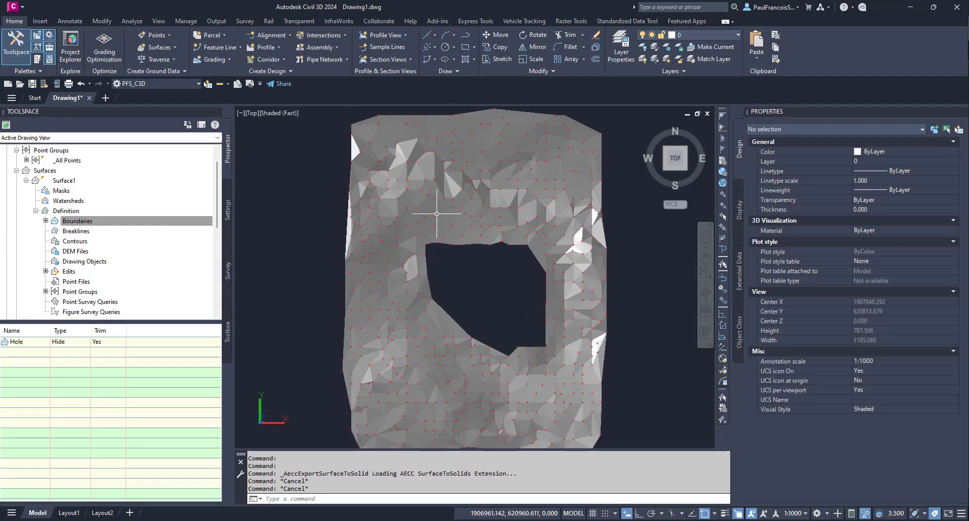
click(436, 214)
key(Escape)
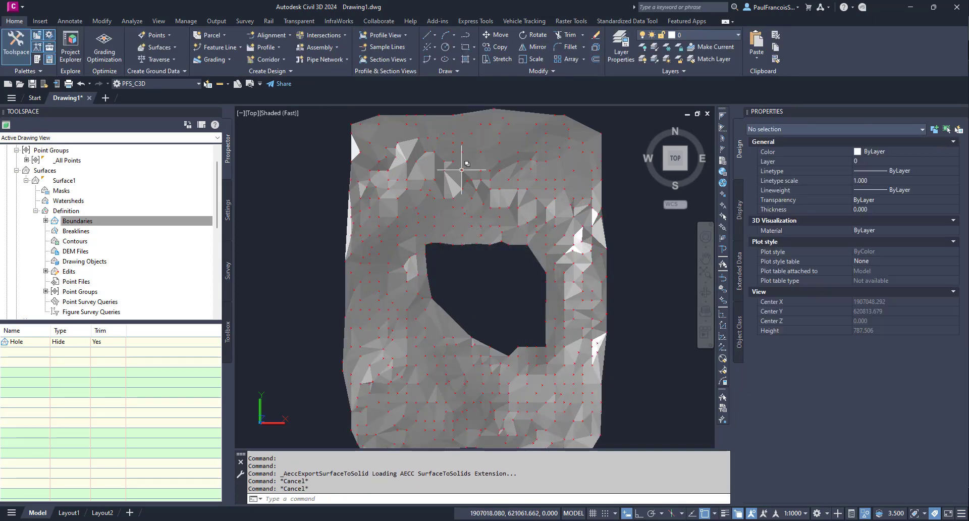
key(Escape)
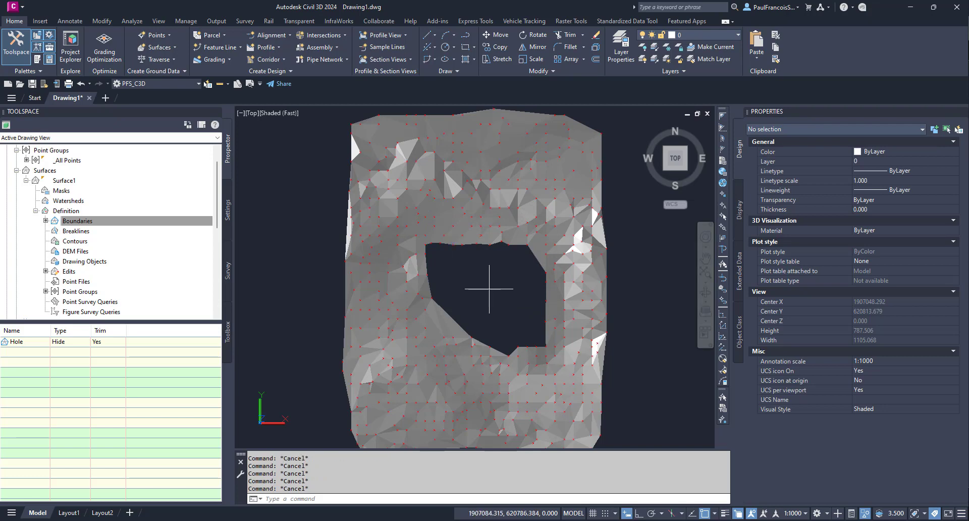
click(495, 292)
click(190, 224)
right_click(61, 181)
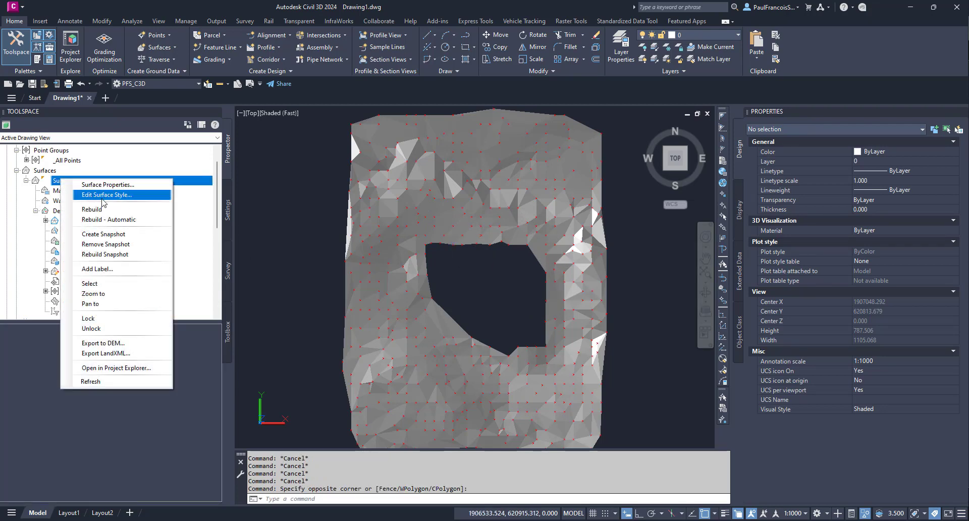
click(98, 284)
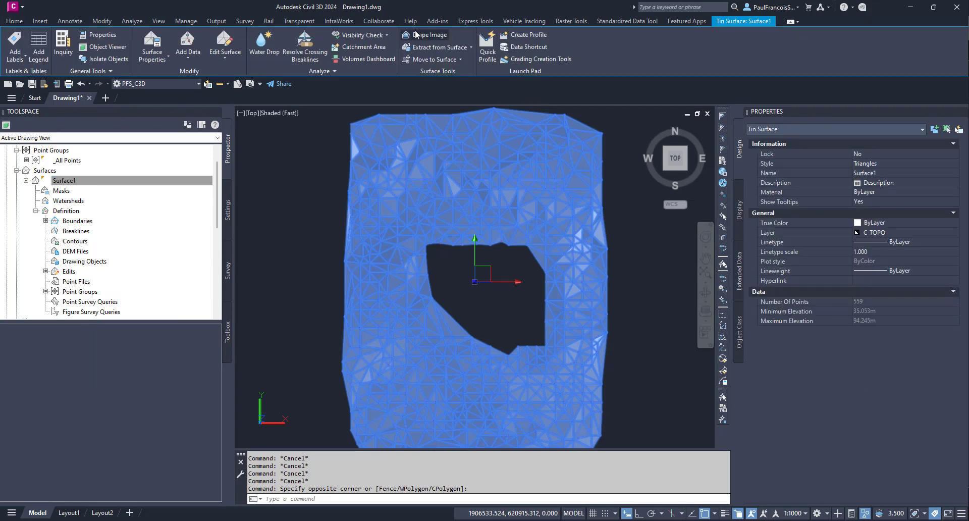
click(472, 47)
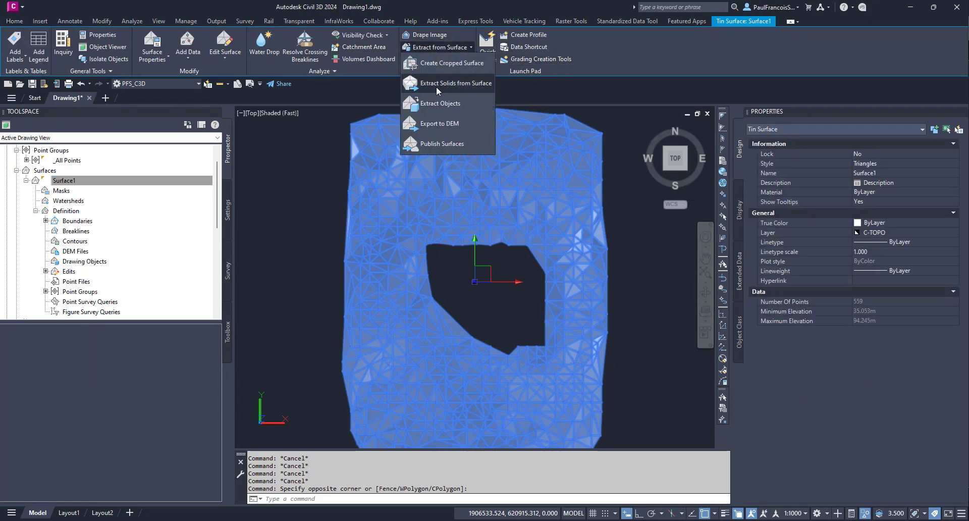
click(437, 102)
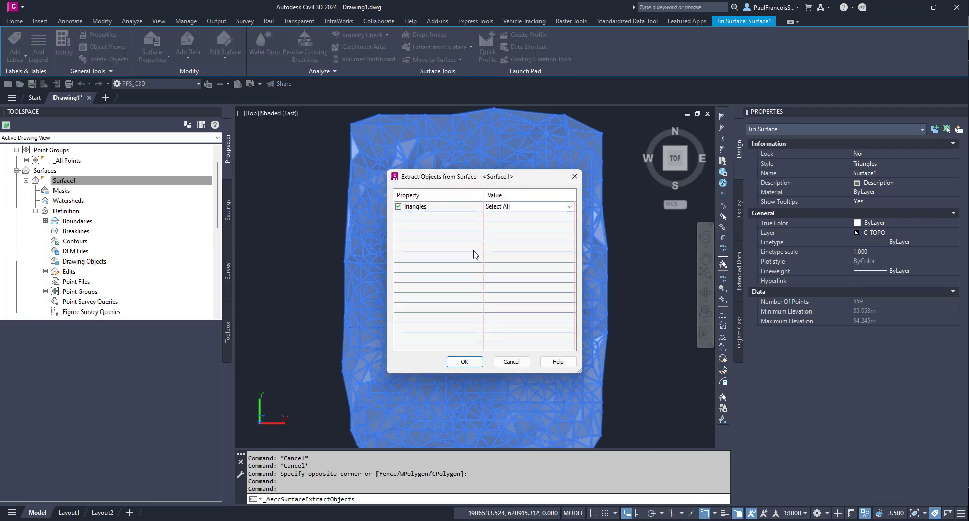
click(574, 181)
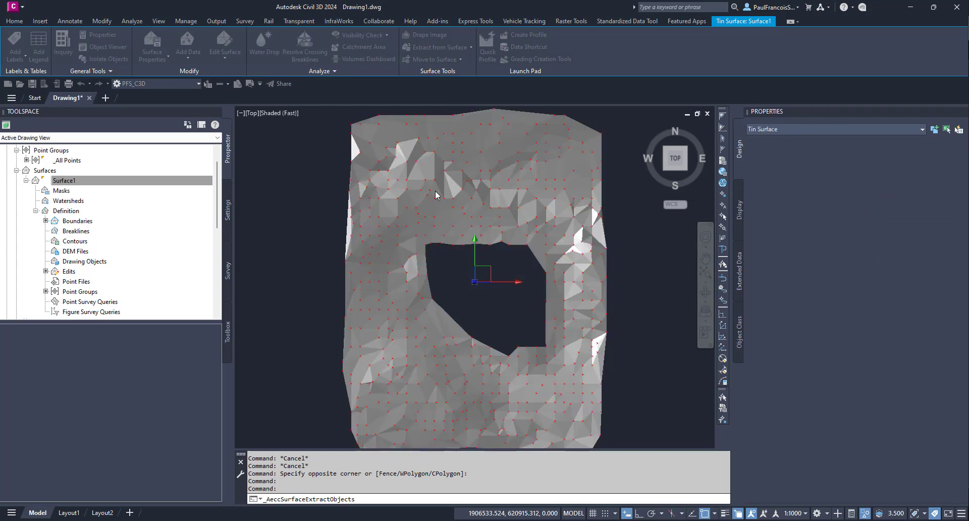
key(Escape)
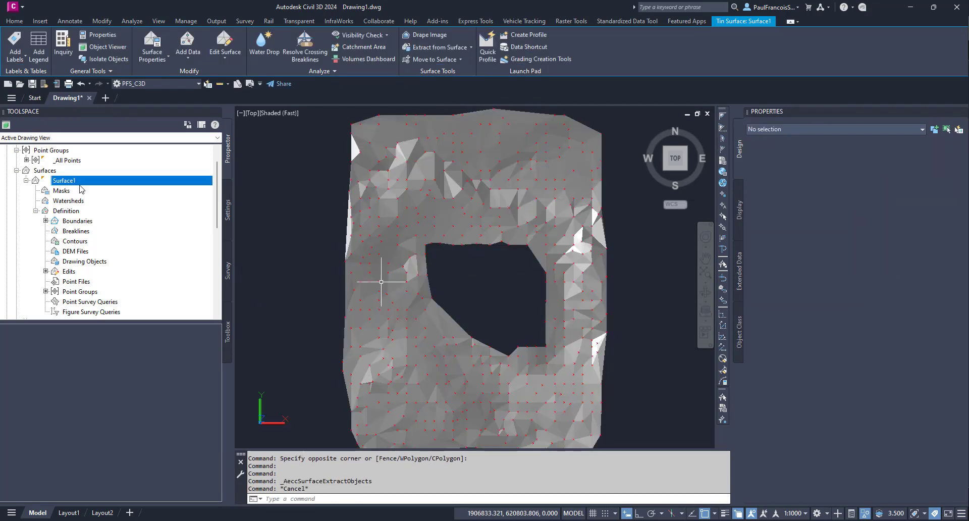
Change the surface style of Surface1 to Contours 1m and 5m (Background)
right_click(83, 184)
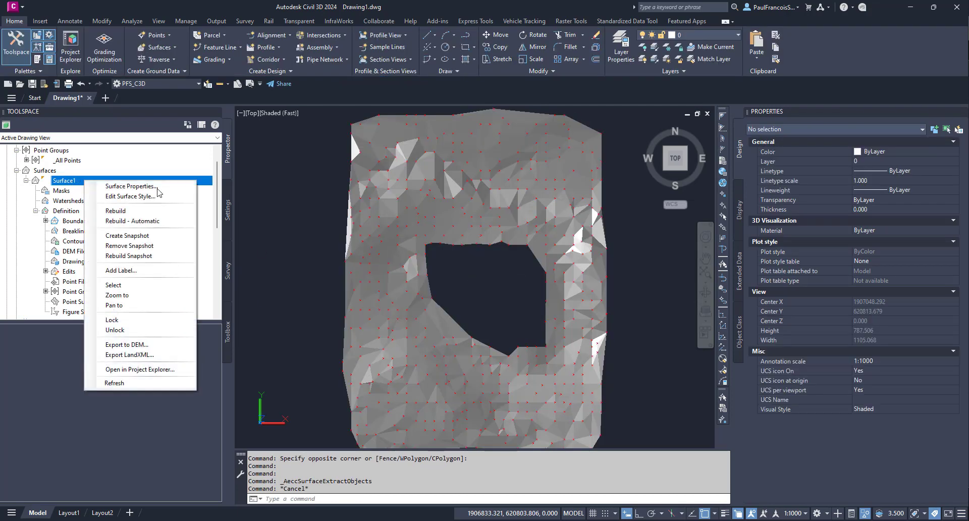
click(130, 187)
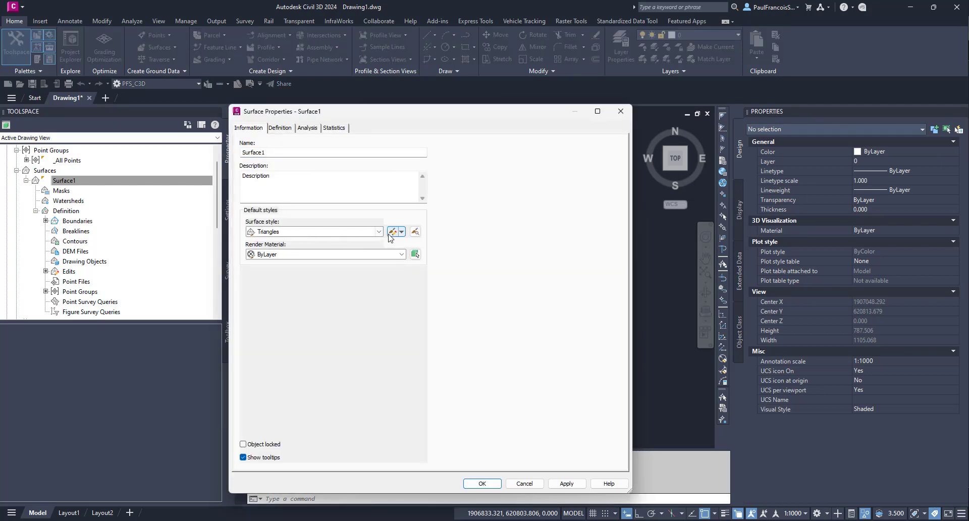
click(379, 232)
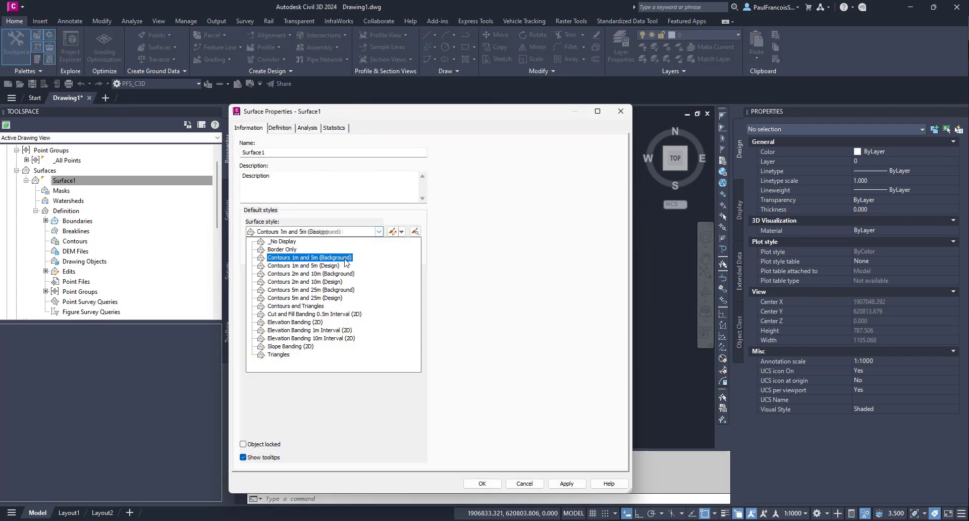
click(346, 258)
click(482, 483)
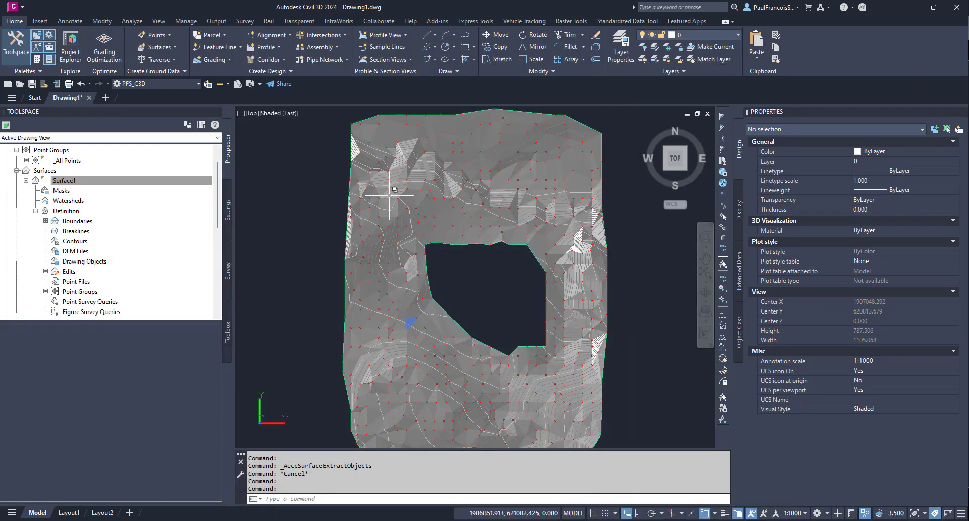
Extract only the border of Surface1 with Select All, leaving out the major and minor contours
click(462, 147)
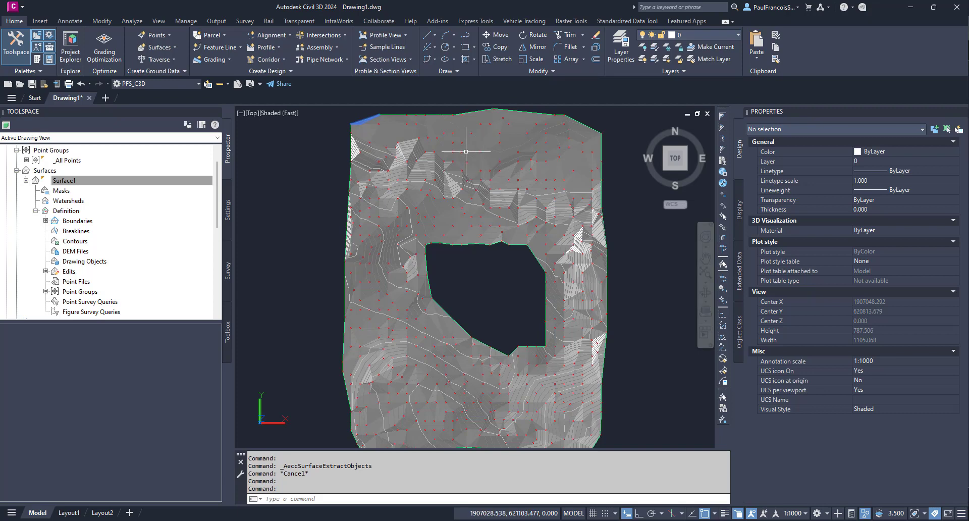
key(Escape)
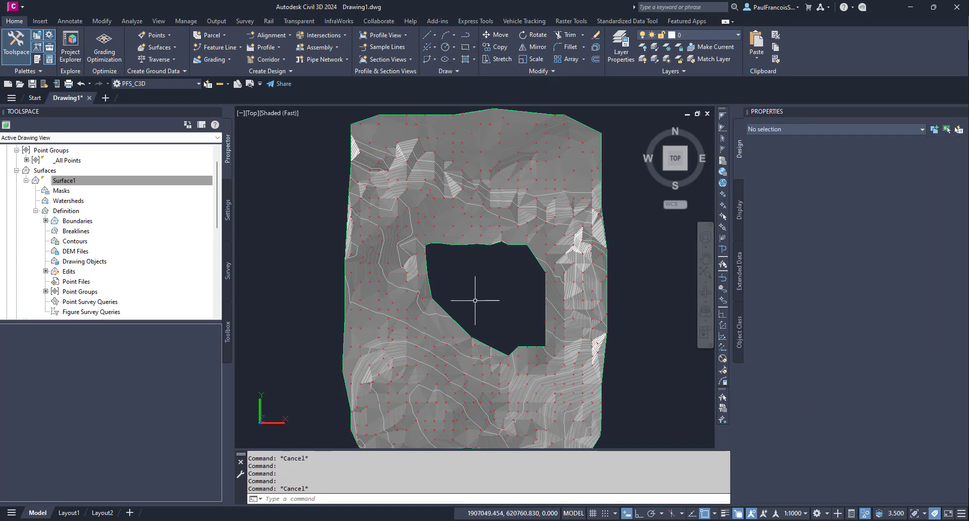
key(Escape)
right_click(66, 184)
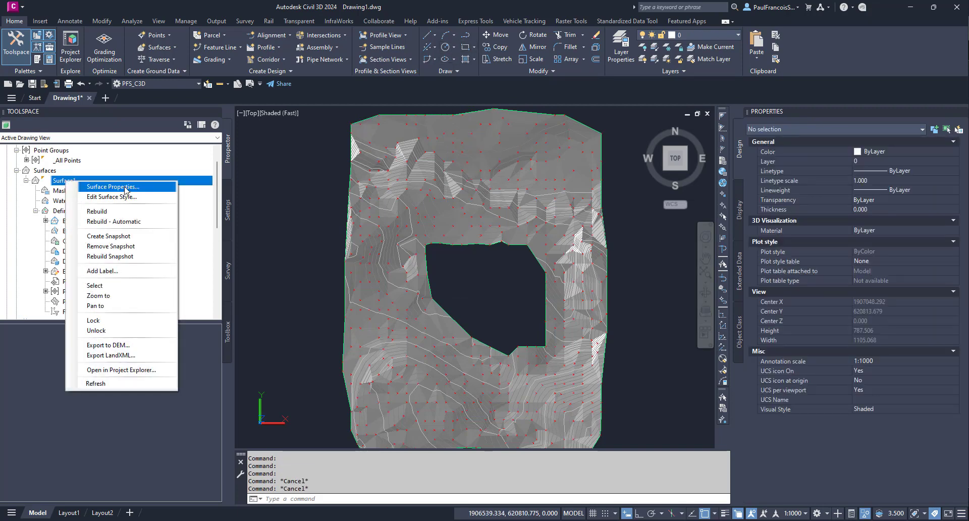
click(114, 287)
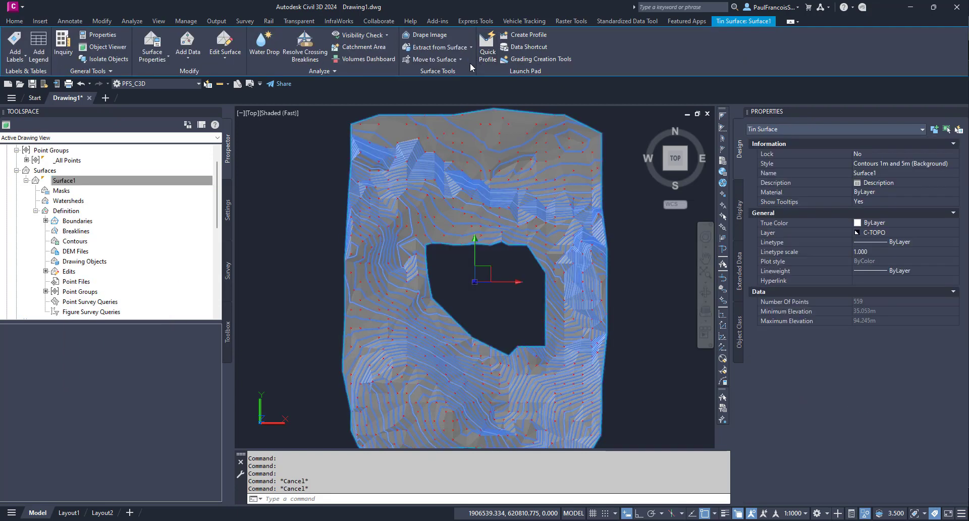
click(471, 47)
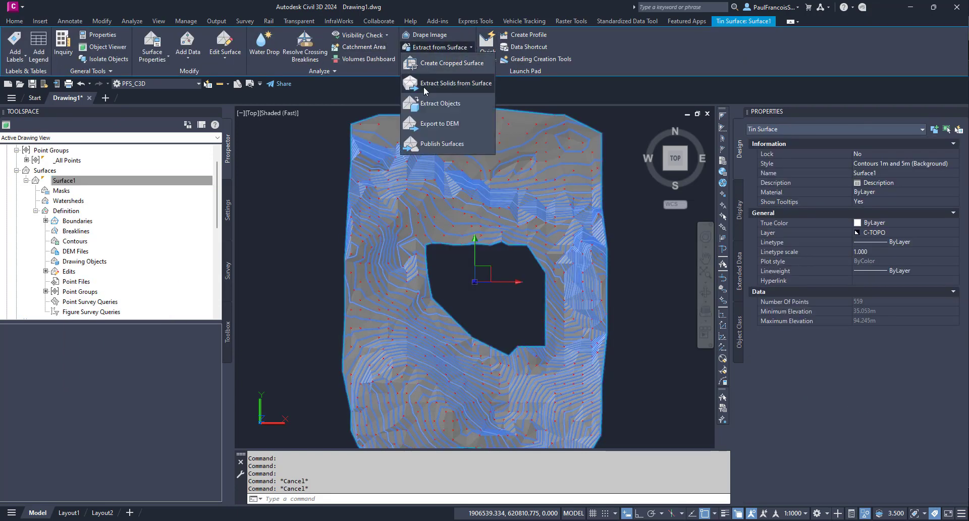
click(434, 104)
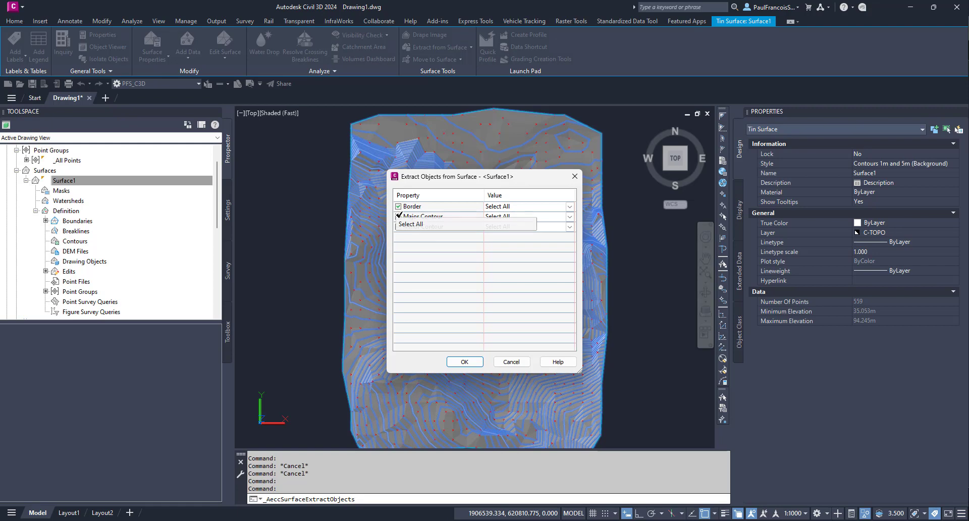
click(398, 216)
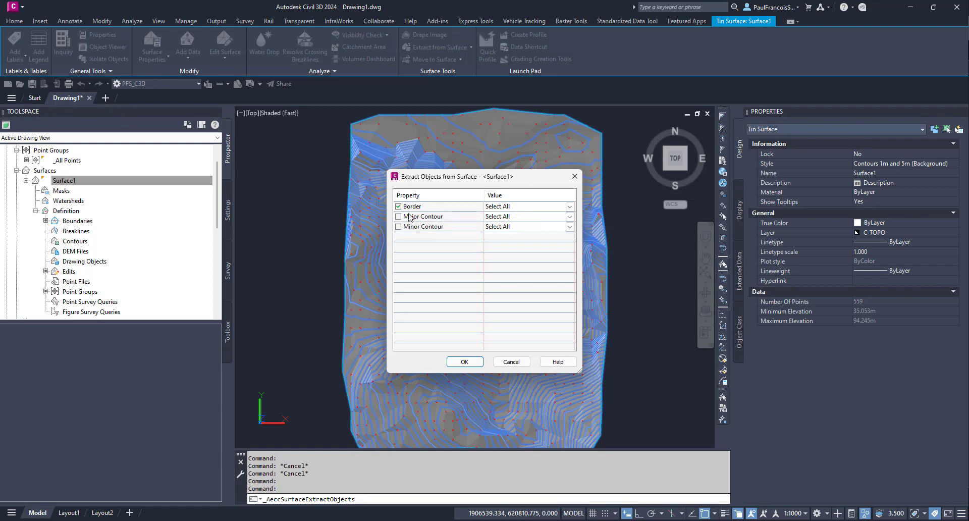
click(464, 362)
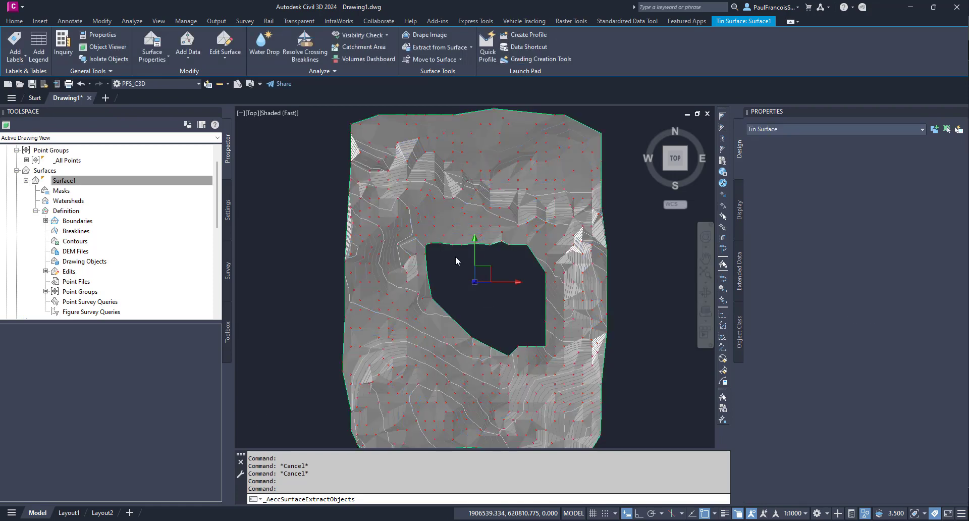
scroll(460, 274, up, 4)
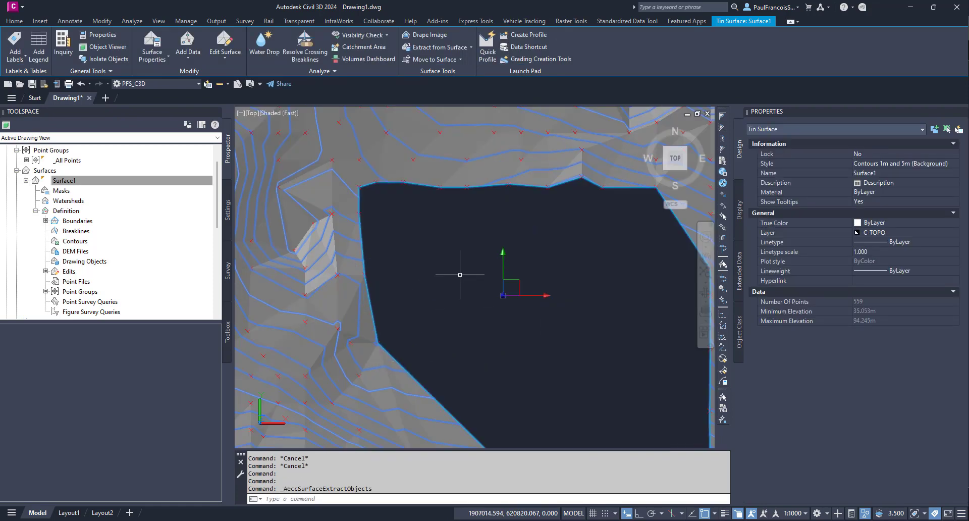
Select the extracted 3D polyline along the edge of the hole, examine its layer and properties, and clear the selection
scroll(436, 313, down, 3)
scroll(397, 223, up, 5)
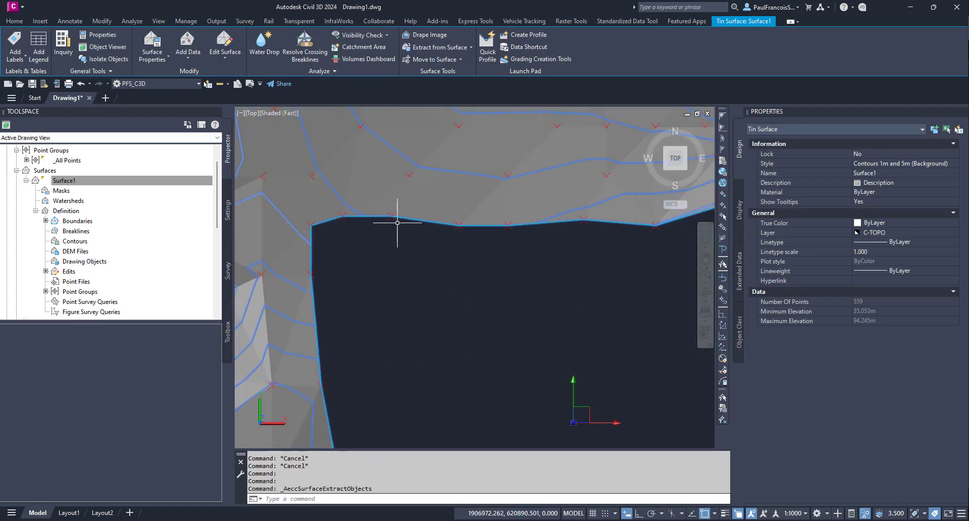
click(416, 220)
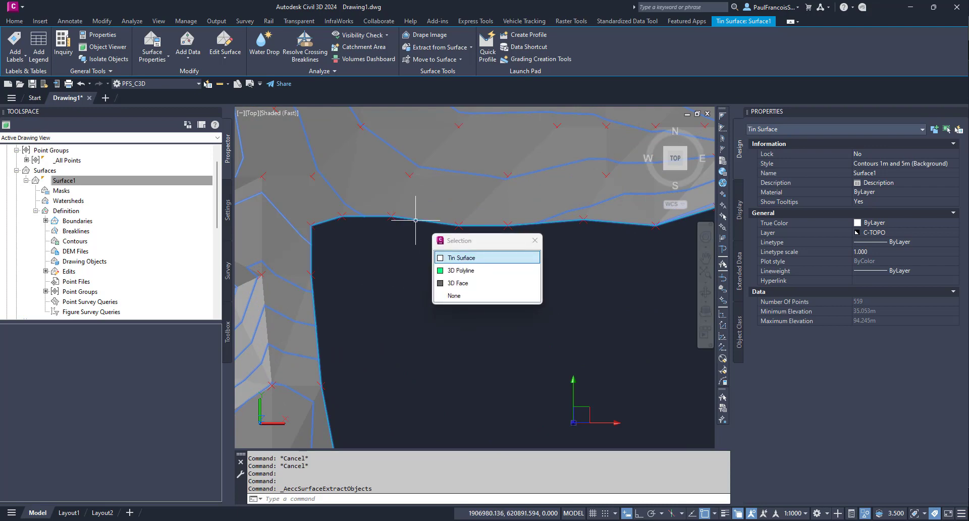
click(461, 270)
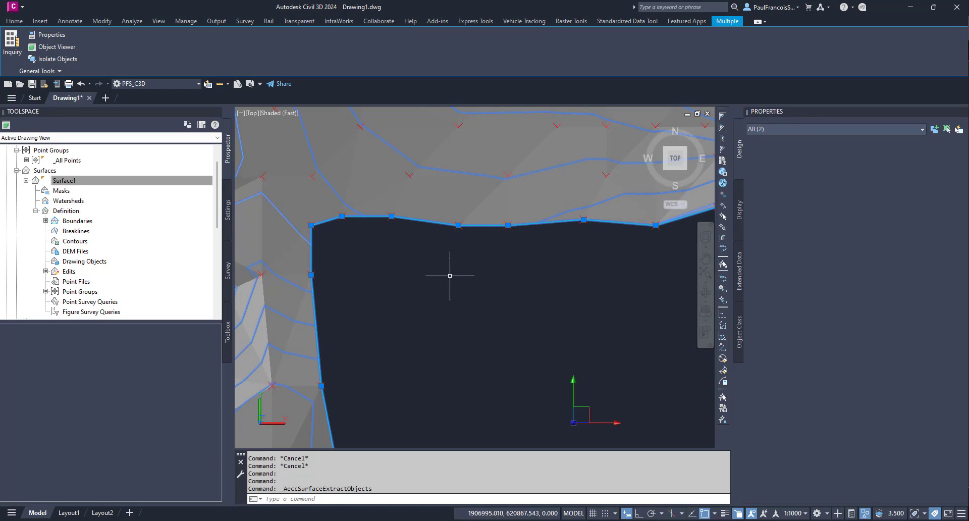
key(Escape)
key(Escape)
key(Escape)
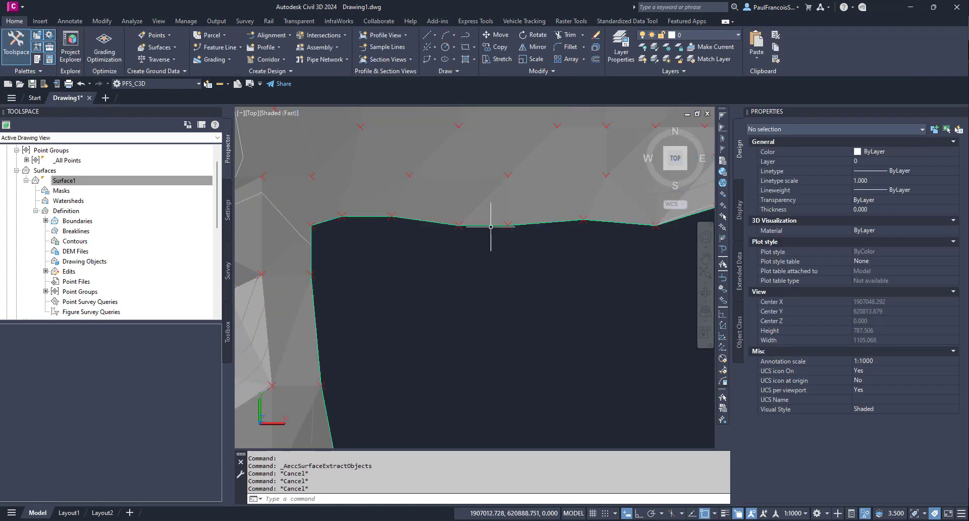
click(494, 225)
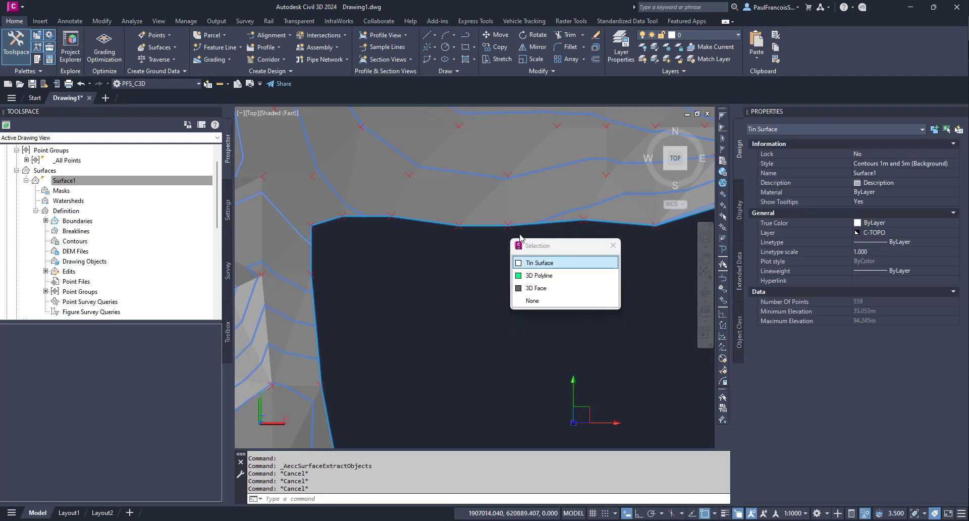
click(547, 275)
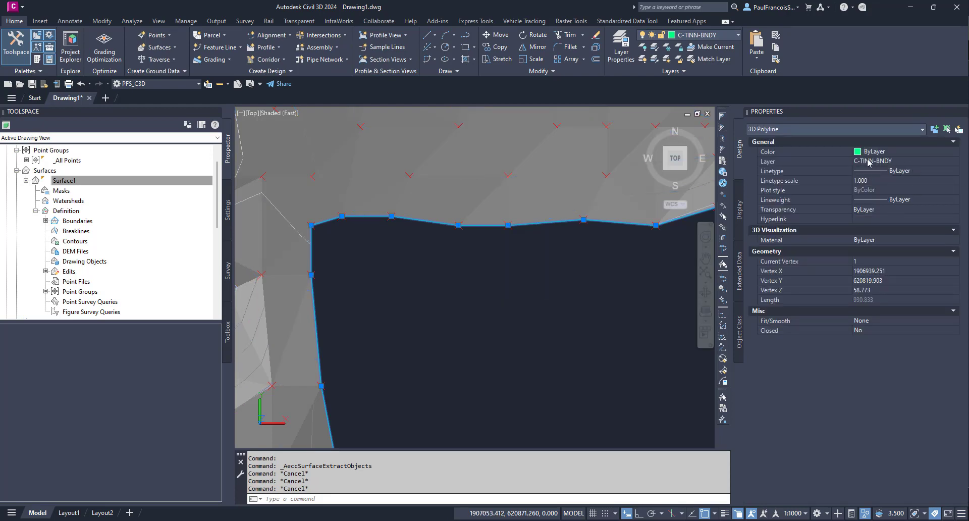
scroll(444, 275, down, 4)
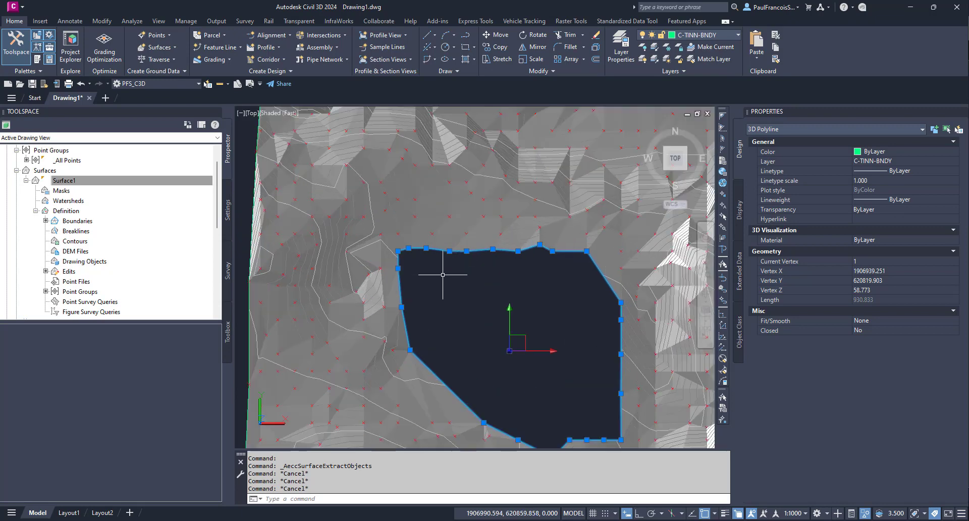
key(Escape)
key(Escape)
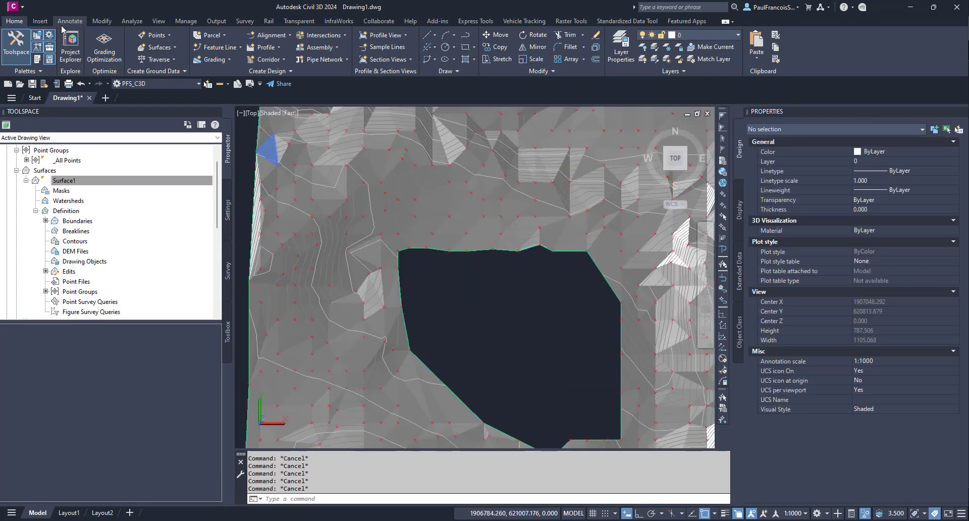
Create a feature line in Site 1 from the hole's 3D polyline on layer C-TOPO-FEAT, with Erase existing entities turned off
click(241, 47)
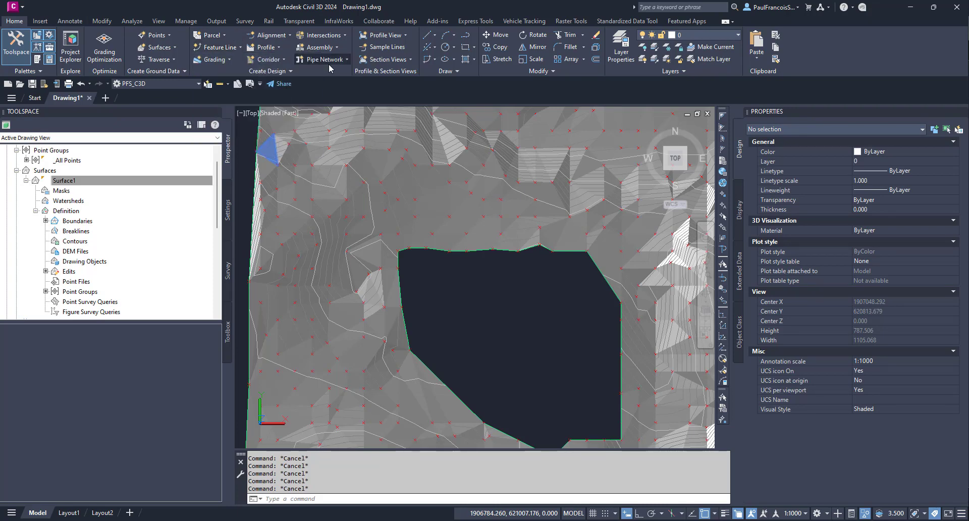
click(289, 72)
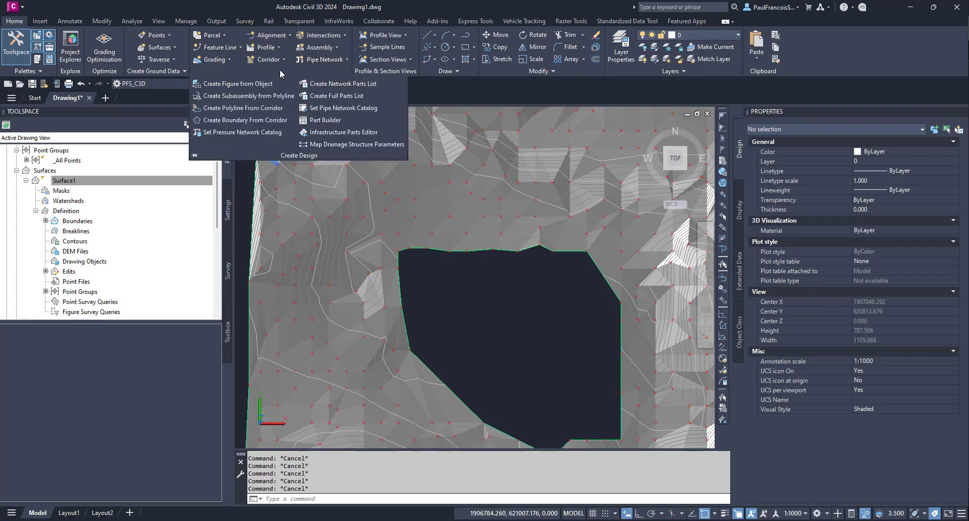
click(226, 47)
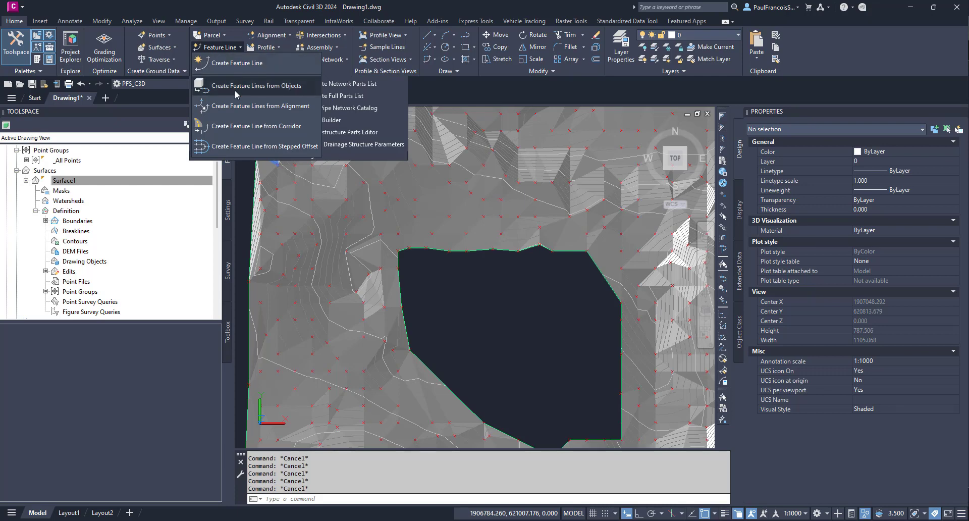
click(258, 87)
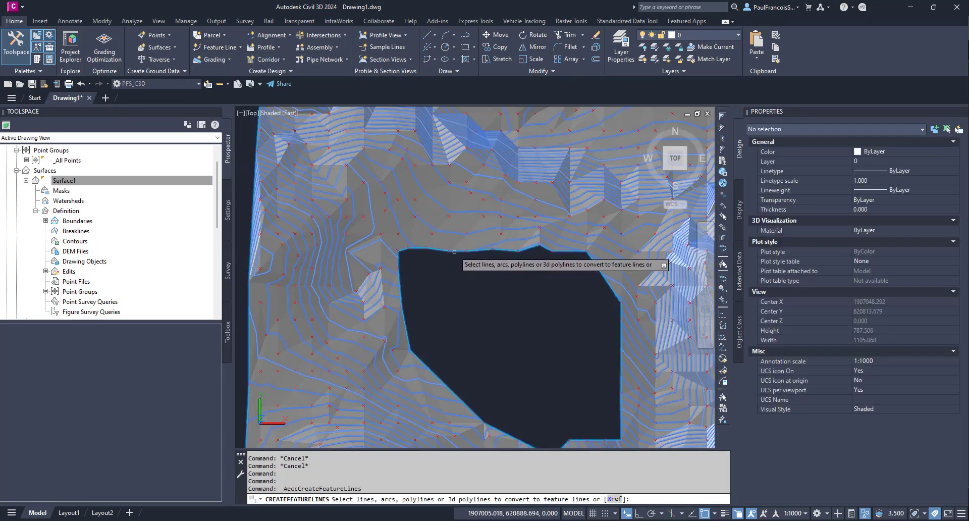
click(454, 251)
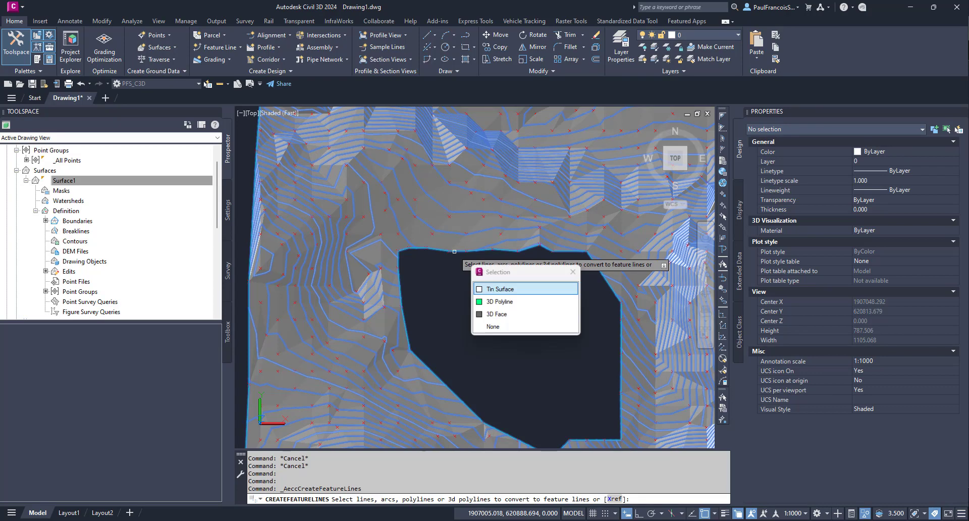
click(503, 305)
right_click(473, 276)
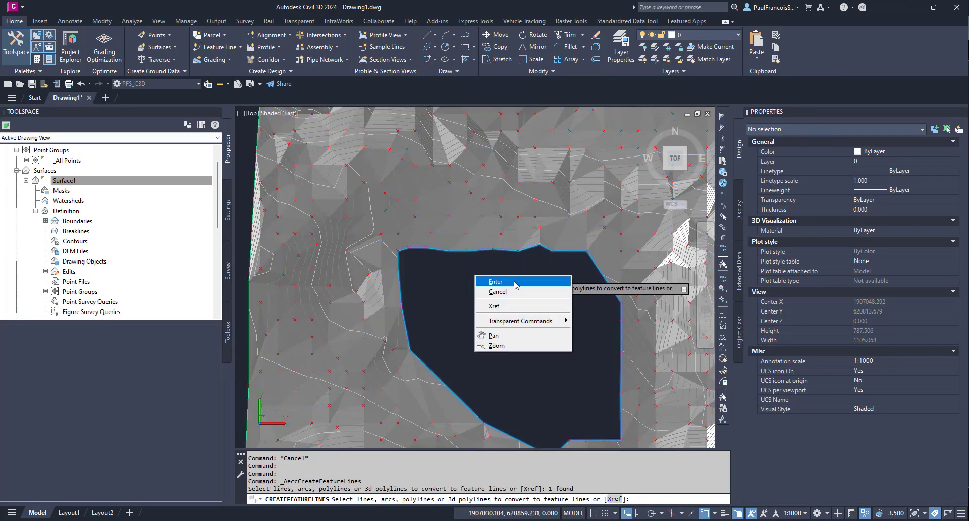
click(486, 279)
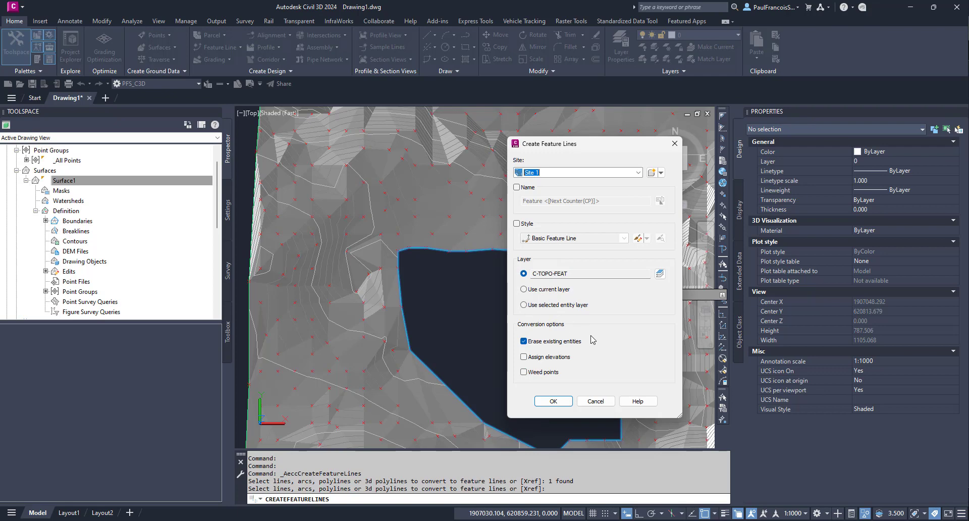
click(525, 342)
click(553, 401)
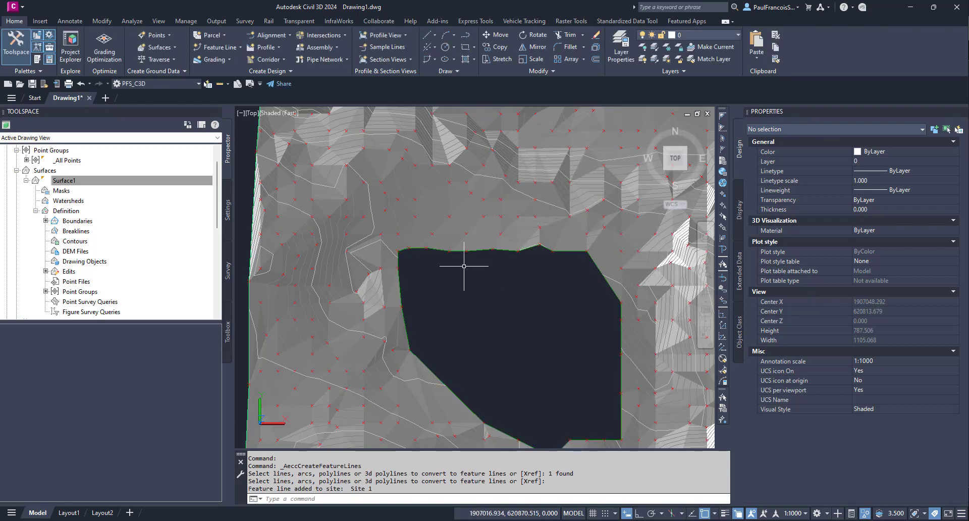
Start a grading infill with a new grading group using automatic surface creation, as a TIN surface in the Contours 1m and 5m (Design) style
scroll(465, 264, down, 2)
scroll(484, 294, up, 2)
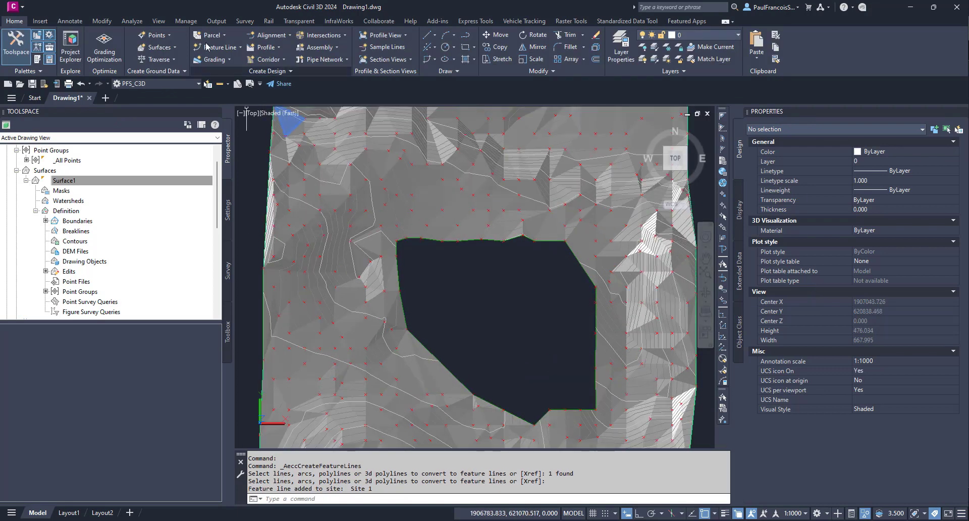
click(215, 60)
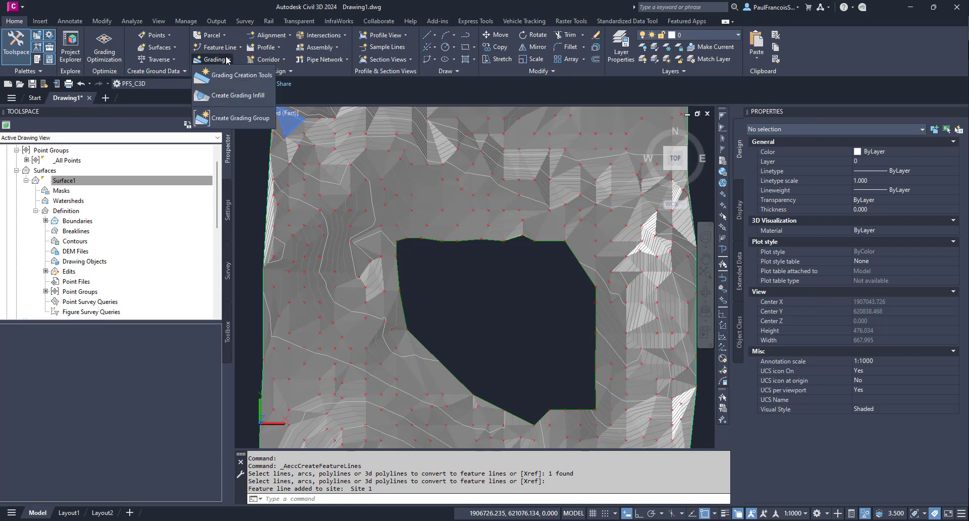
click(234, 97)
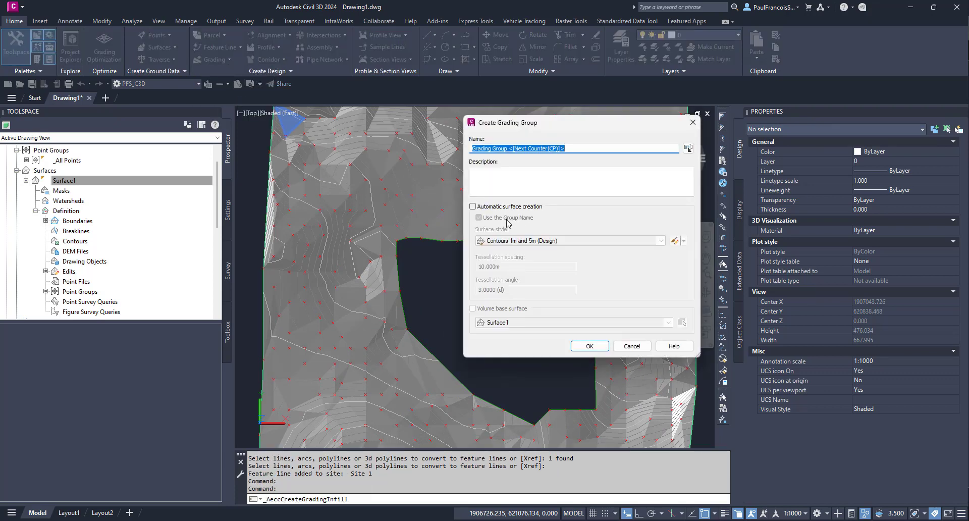
click(473, 206)
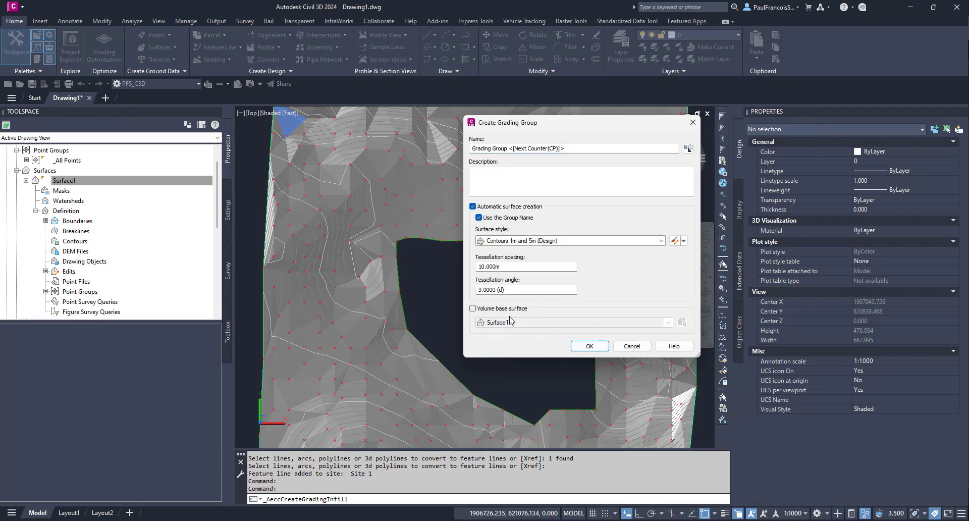
click(578, 346)
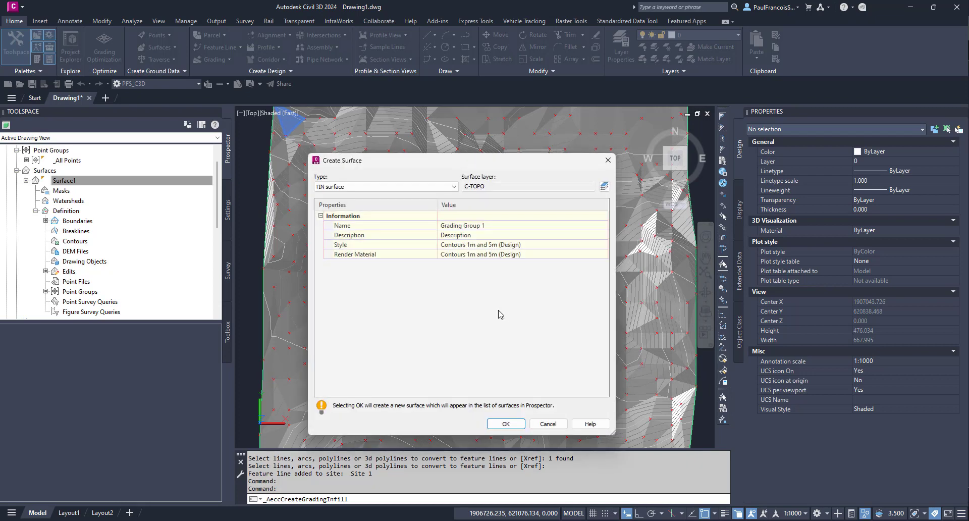
click(506, 423)
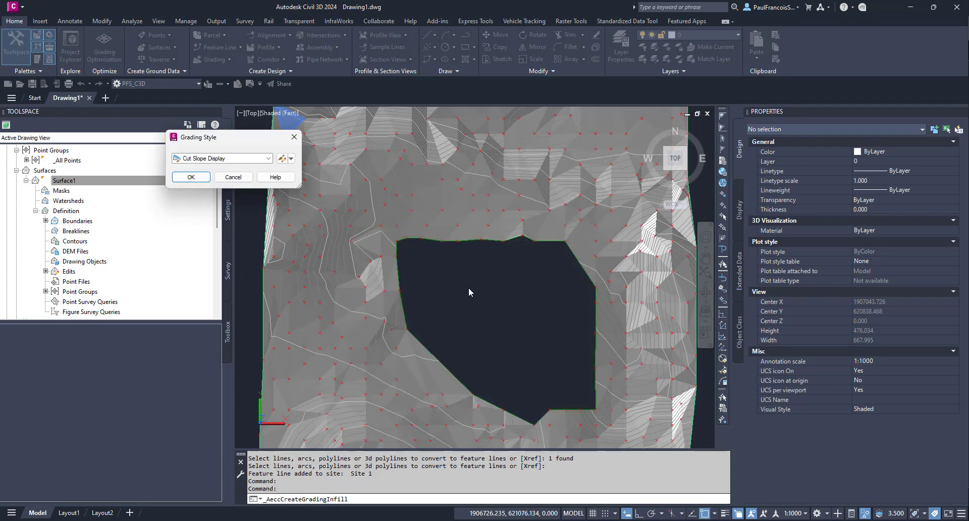
Infill the area inside the hole's feature line using the Cut Slope Display grading style
click(269, 159)
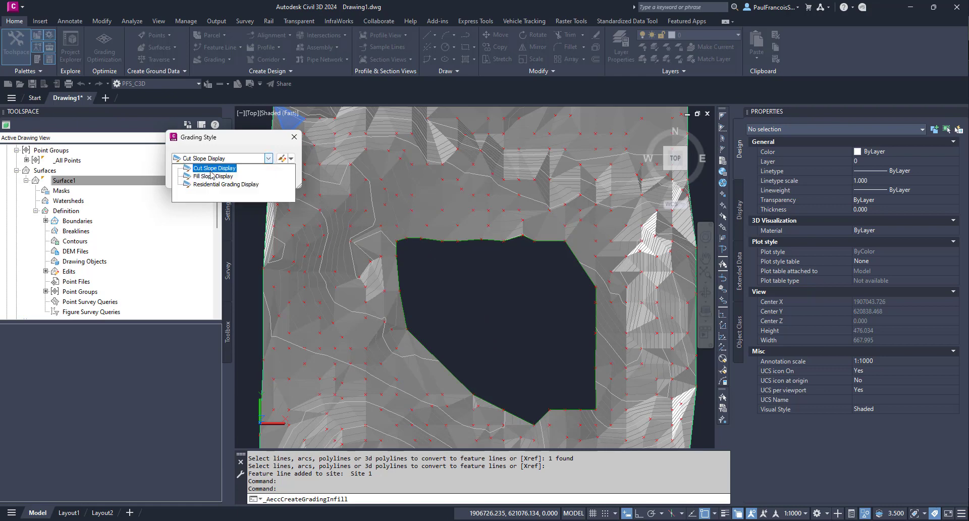
click(285, 160)
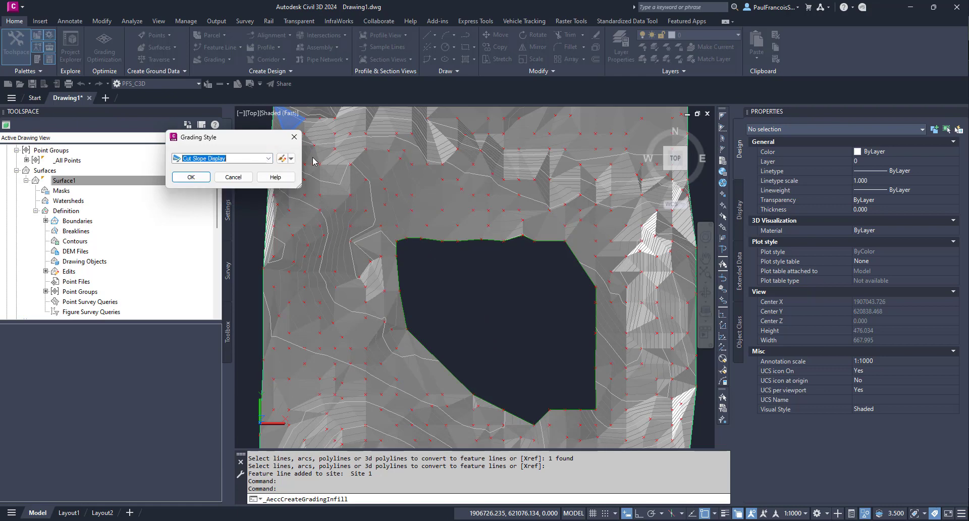
click(194, 177)
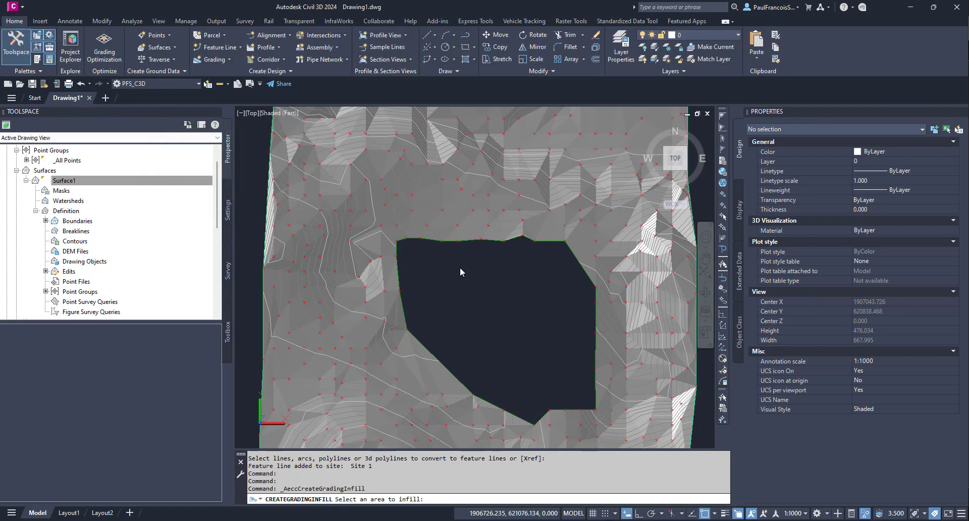
click(459, 289)
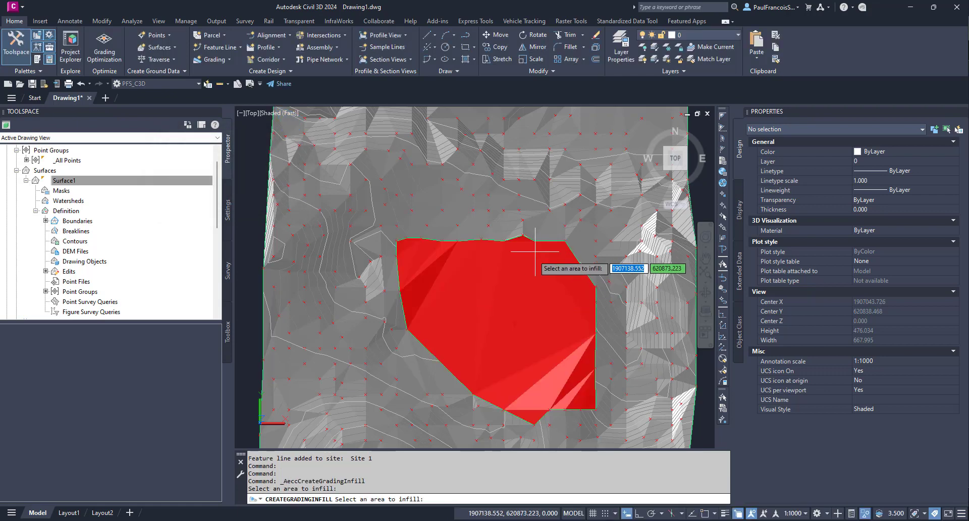
scroll(449, 348, down, 2)
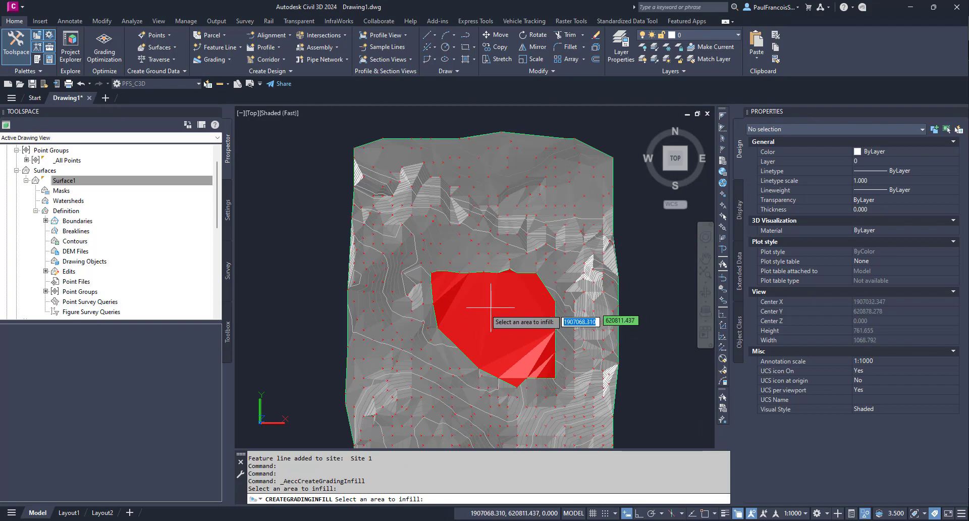
key(Return)
Examine the infilled hole against the surrounding terrain from the SE Isometric view and an orbited 3D view
scroll(473, 274, up, 4)
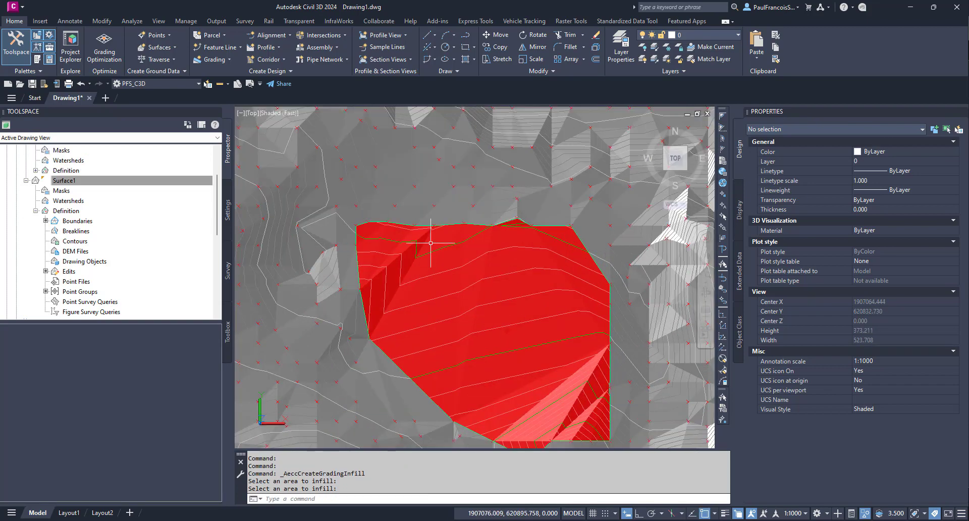
click(681, 172)
scroll(477, 328, up, 4)
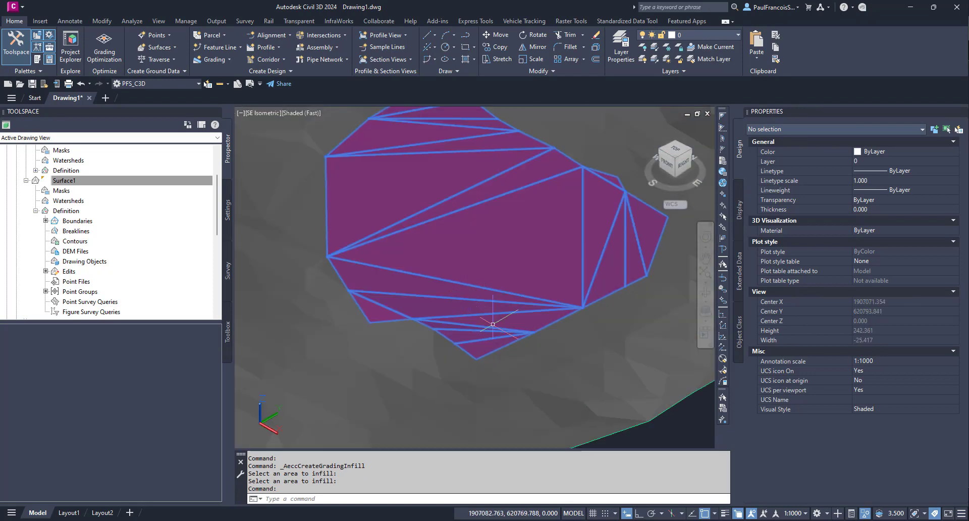
shift+middle_drag(456, 319, 501, 338)
scroll(501, 338, down, 4)
mouse_move(453, 299)
shift+middle_down()
mouse_move(494, 281)
mouse_move(459, 285)
shift+middle_up()
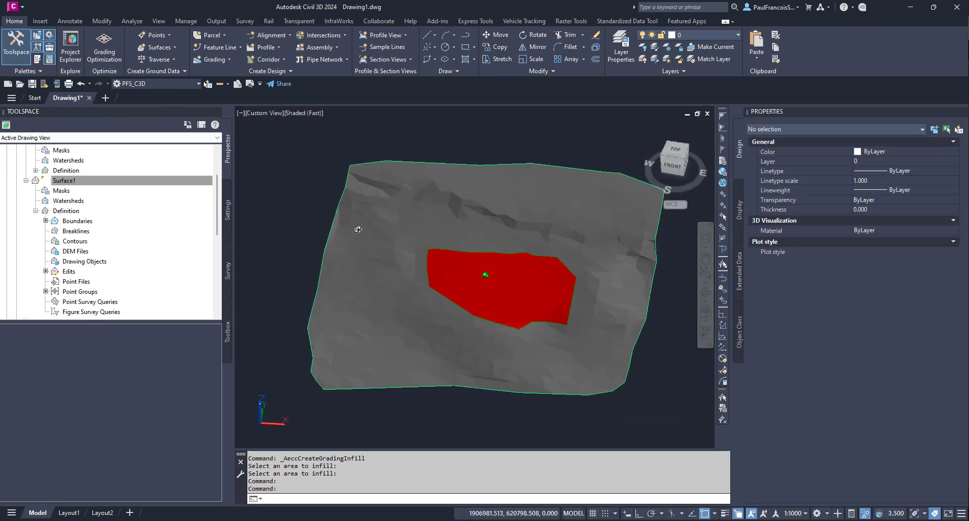
Review the Grading Group 1 and Surface1 entries and inspect the infill surface in the drawing
click(25, 181)
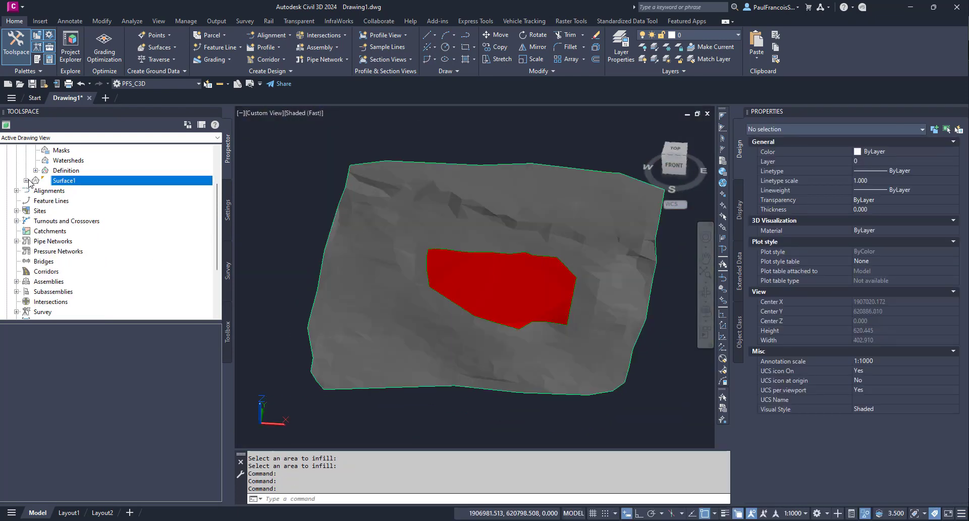
scroll(29, 182, up, 2)
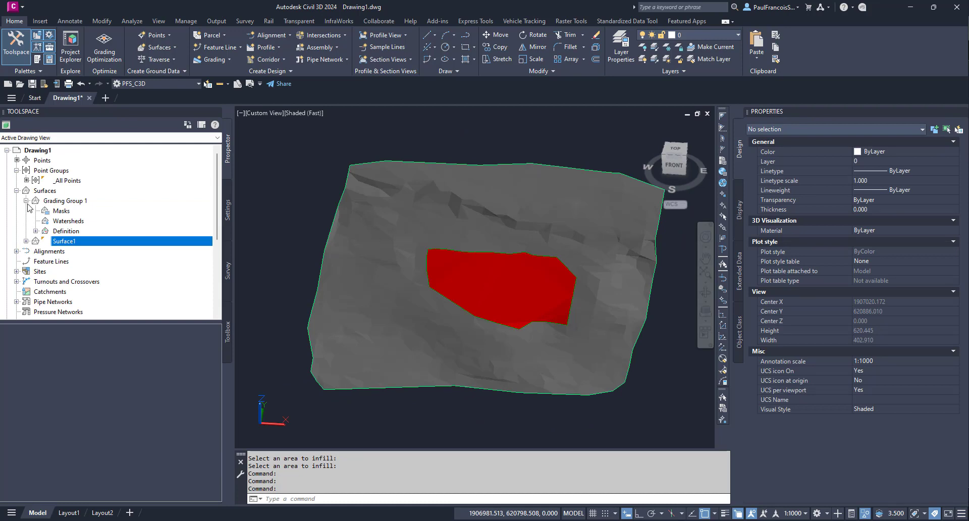
click(26, 200)
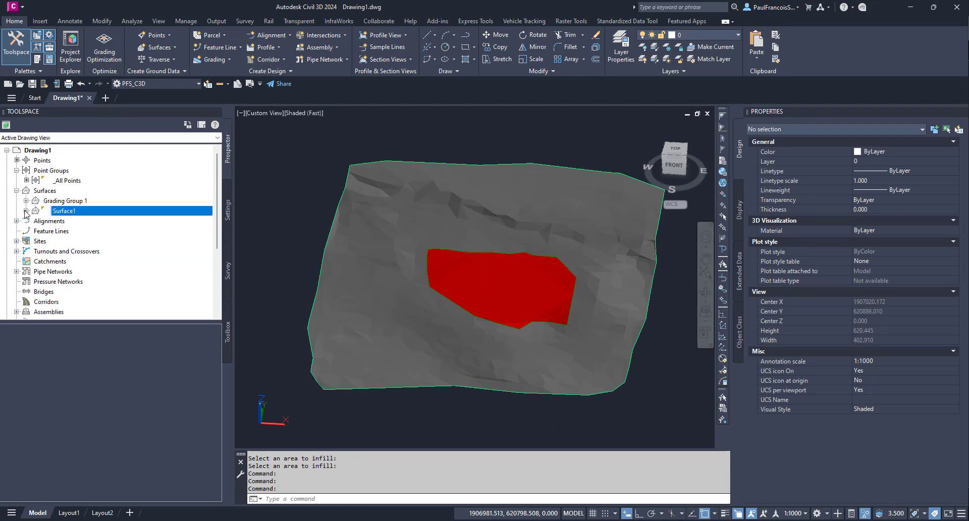
click(26, 211)
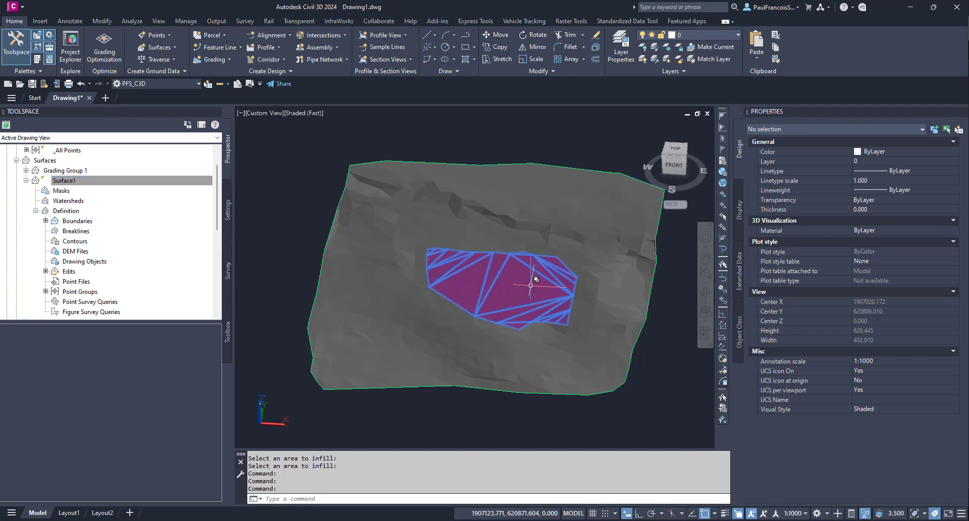
click(487, 272)
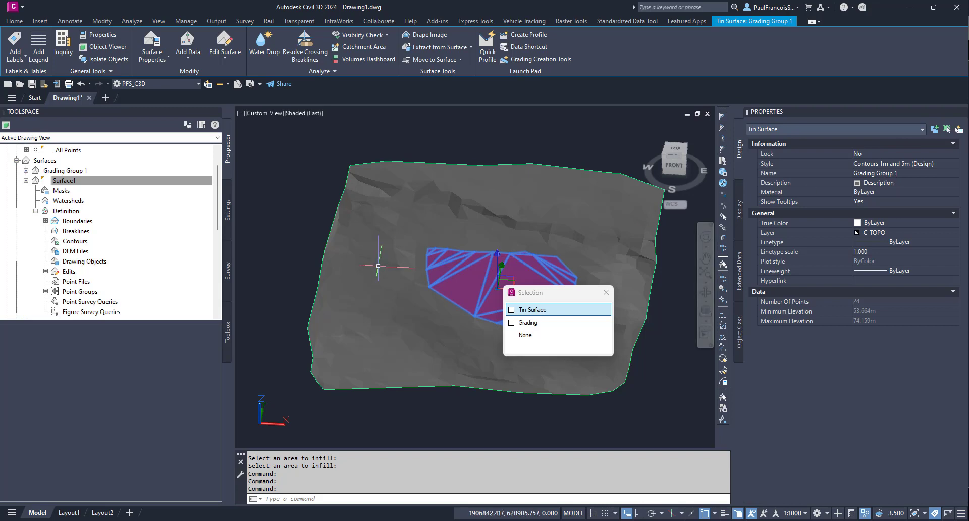
click(71, 180)
click(26, 180)
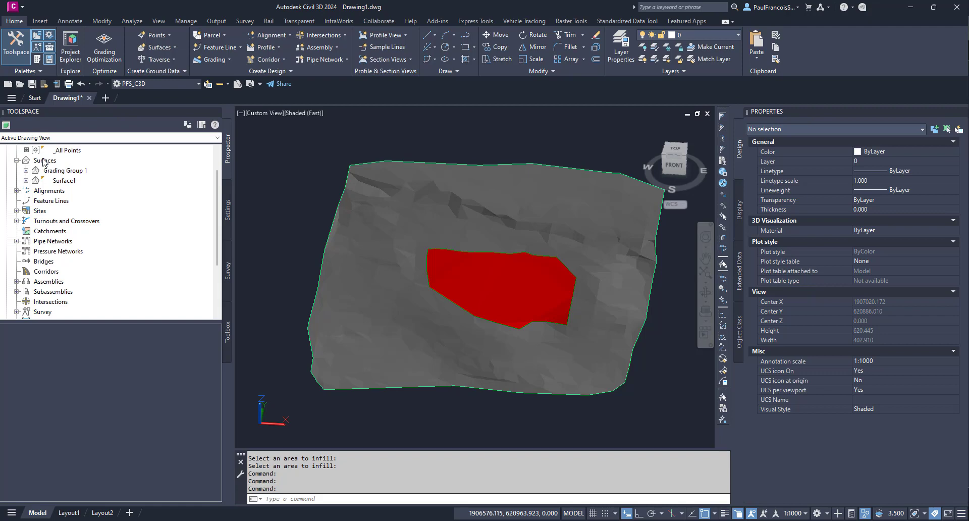
Create a new TIN surface named Combined on layer C-TOPO with the Triangles style
right_click(61, 161)
click(87, 168)
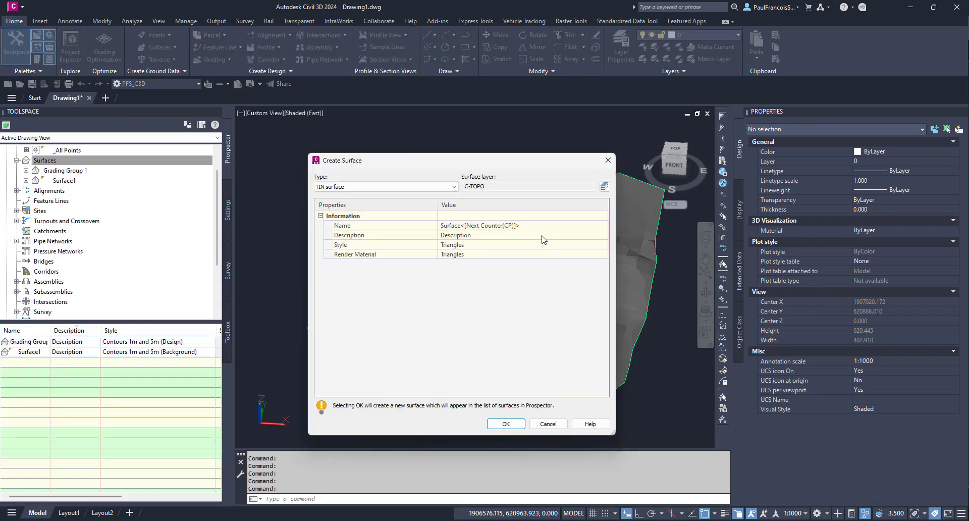
click(543, 225)
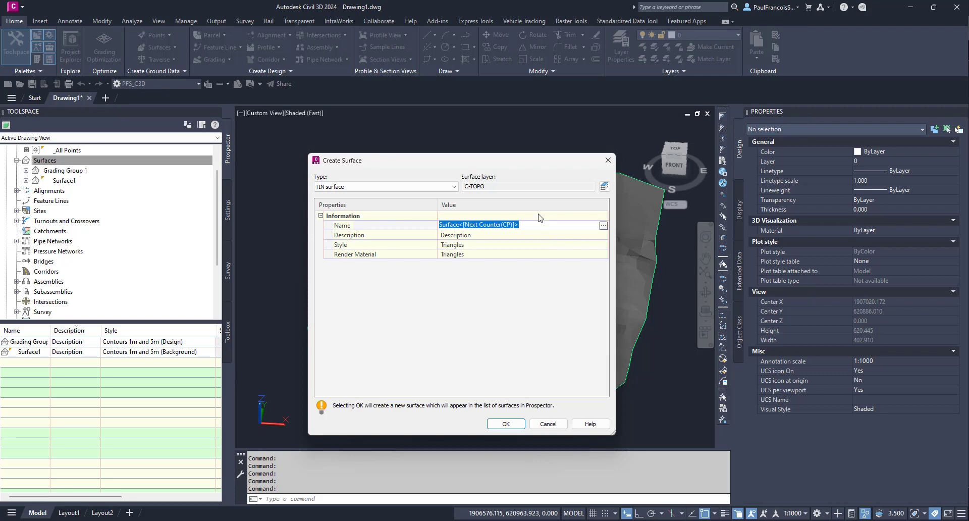
text(Comb)
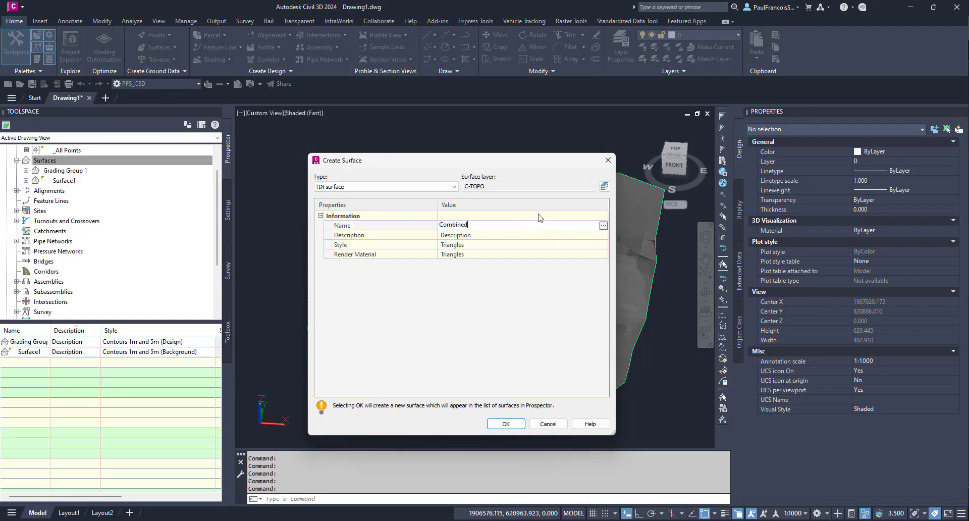
text(ined)
key(Return)
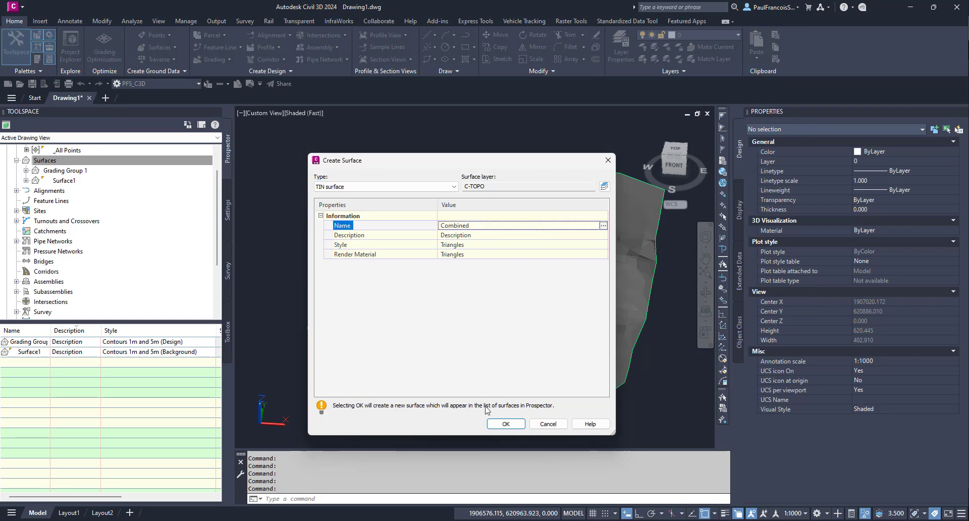
click(505, 424)
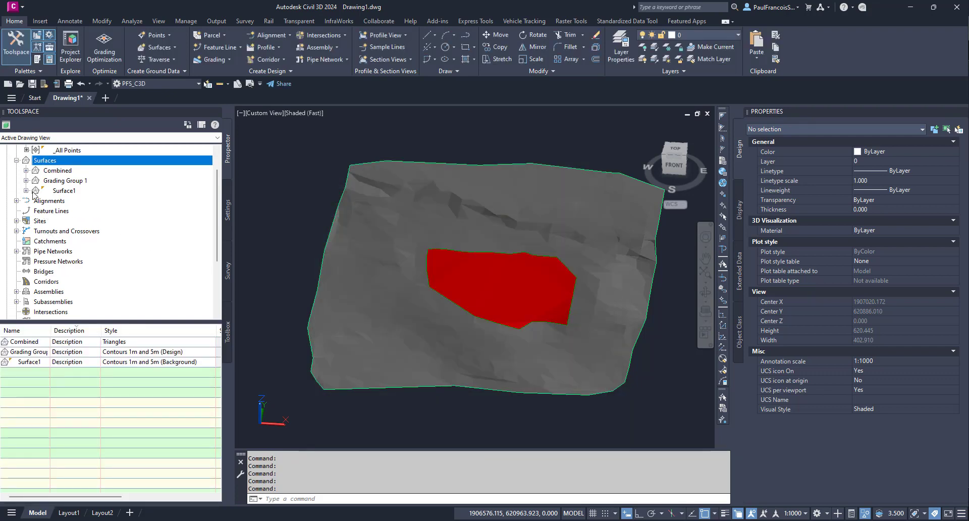
Paste Surface1 into the Combined surface as an edit in its definition
click(26, 170)
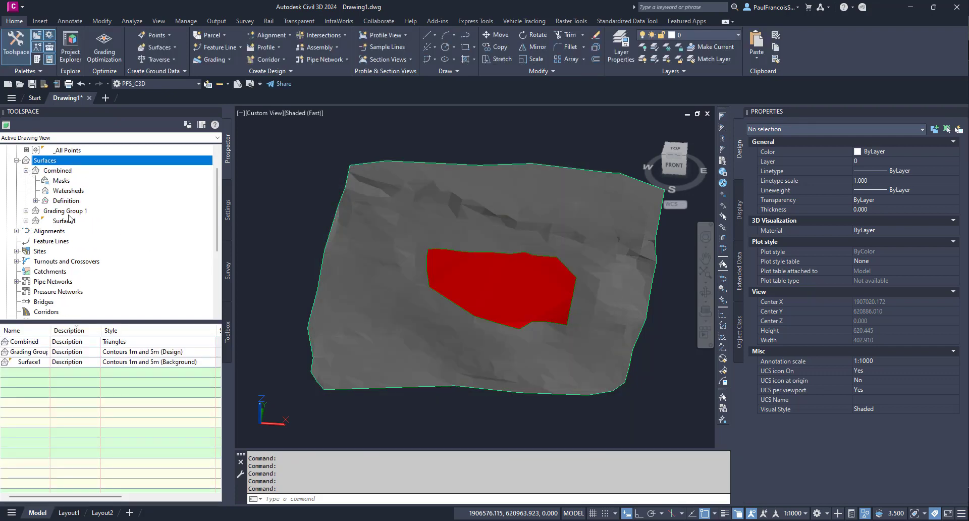
click(35, 201)
right_click(76, 262)
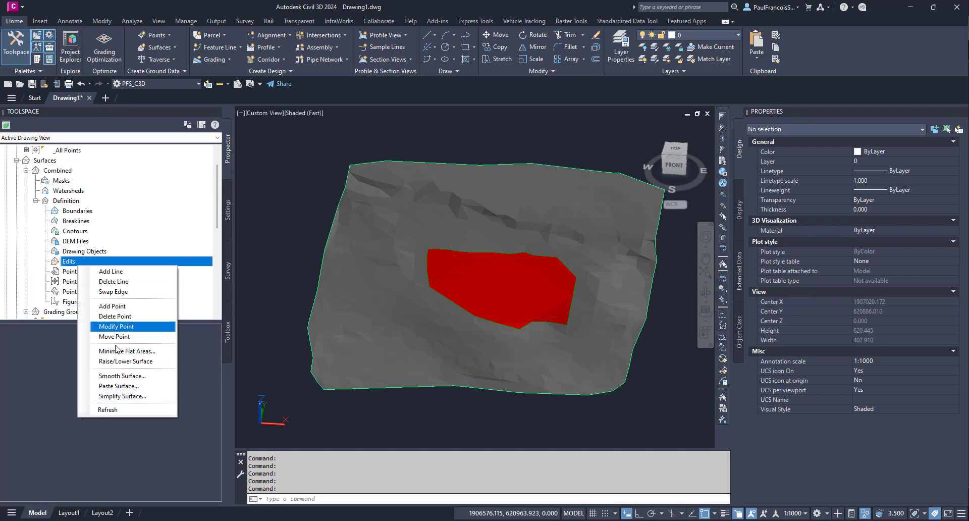
click(125, 385)
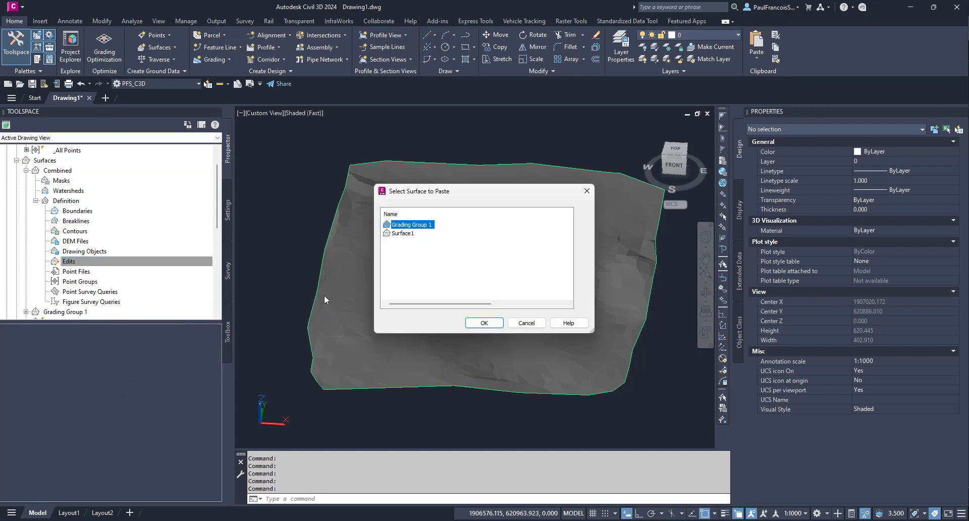
click(413, 233)
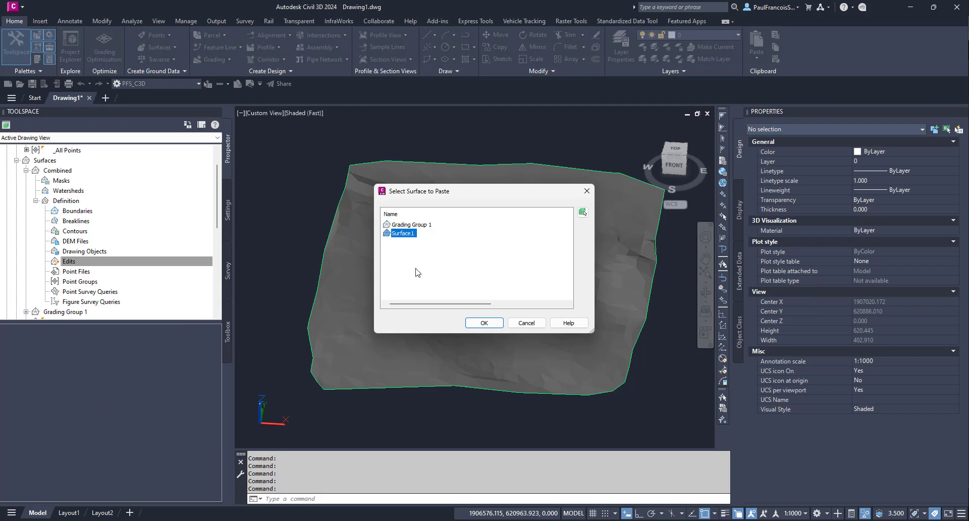
click(484, 323)
Paste the Grading Group 1 surface into the Combined surface on top of Surface1
click(81, 262)
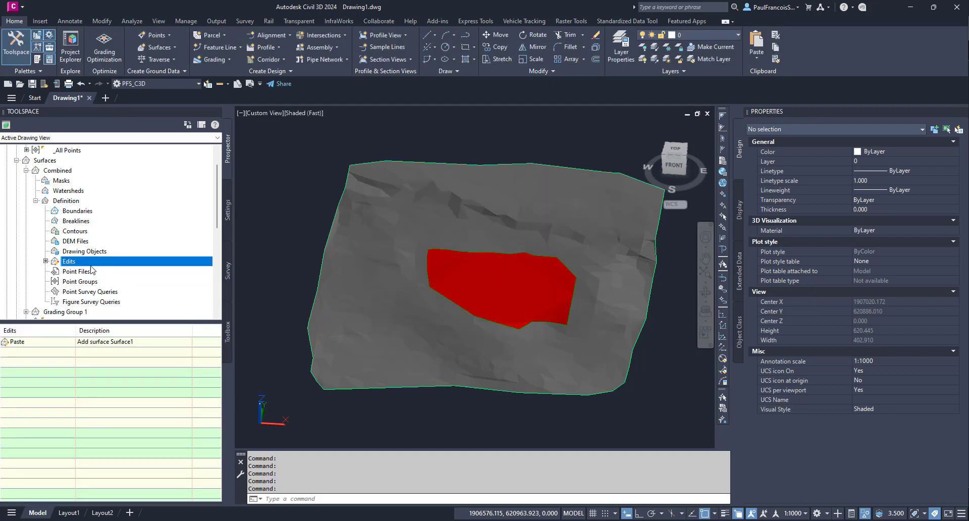
right_click(85, 265)
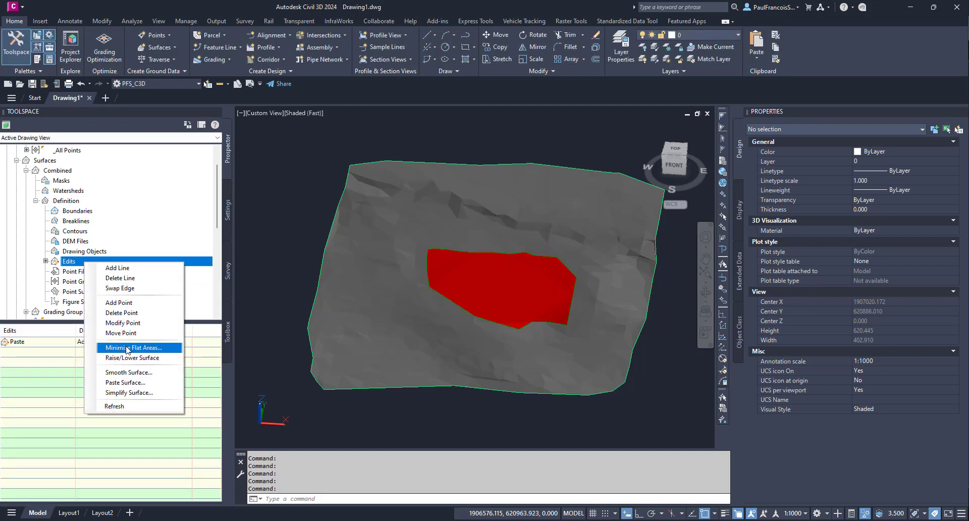
click(125, 382)
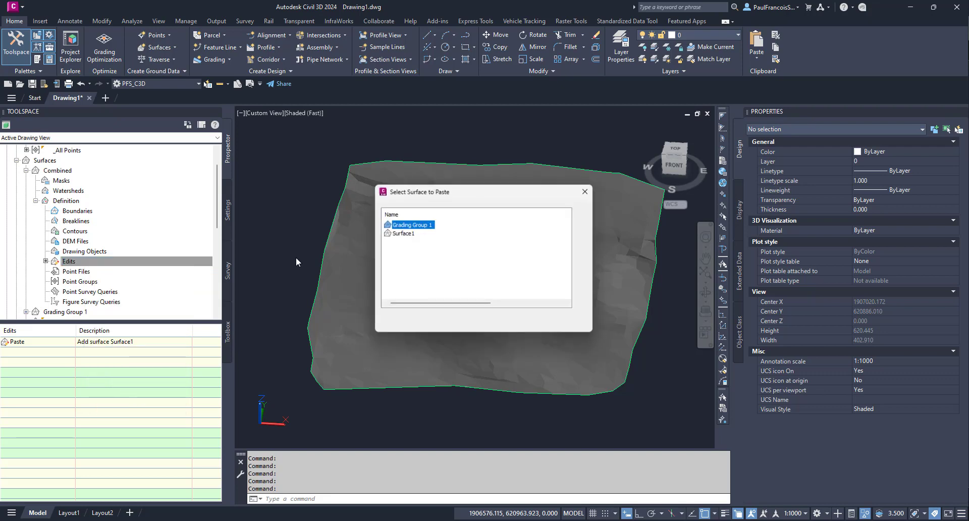
click(406, 233)
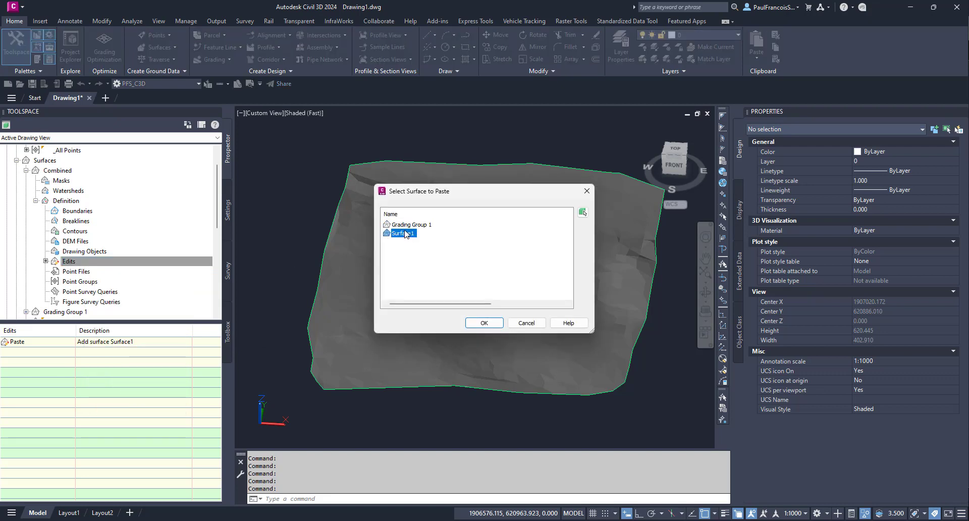
click(483, 323)
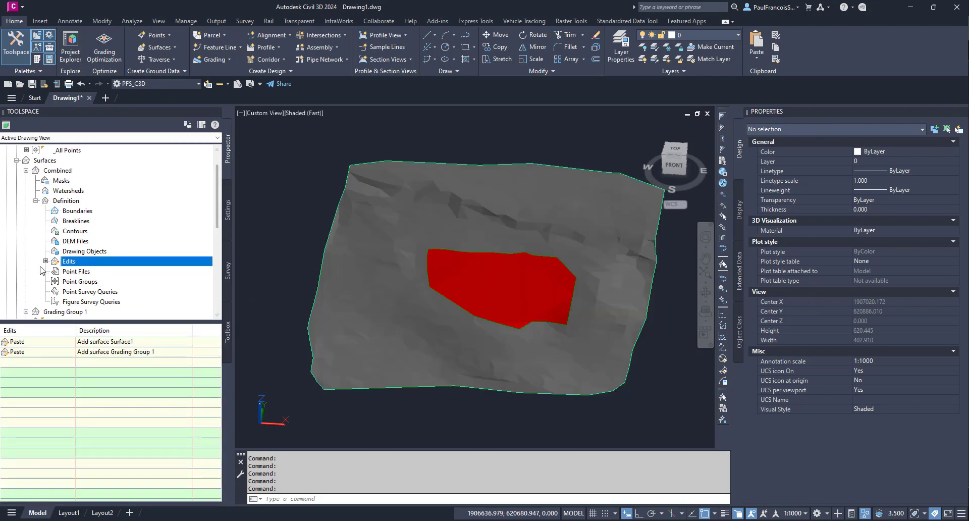
Set the surface style of both Grading Group 1 and Surface1 to _No Display
click(35, 201)
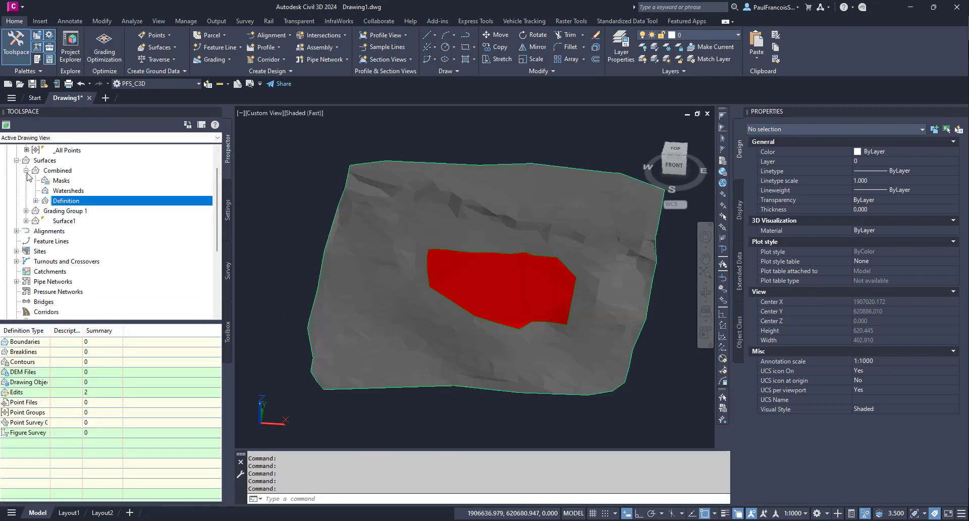
click(26, 170)
click(68, 181)
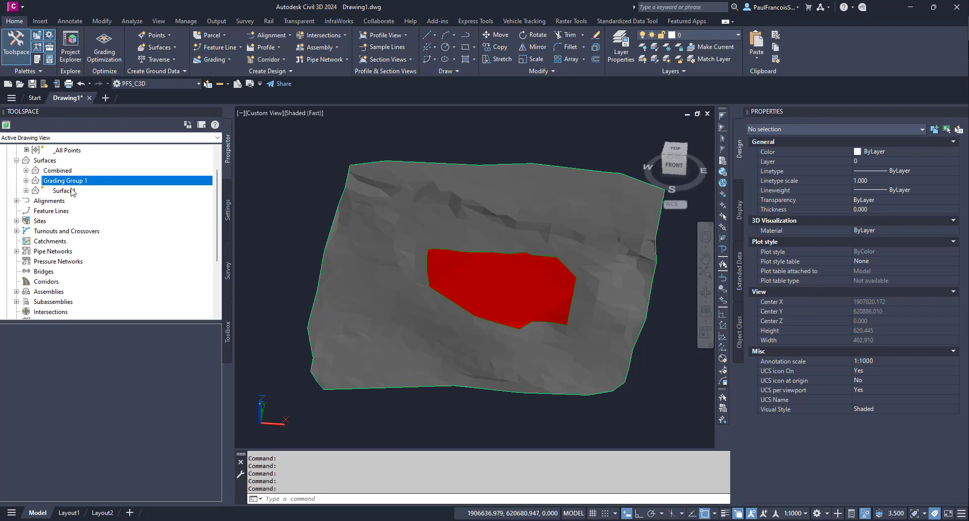
shift+click(64, 191)
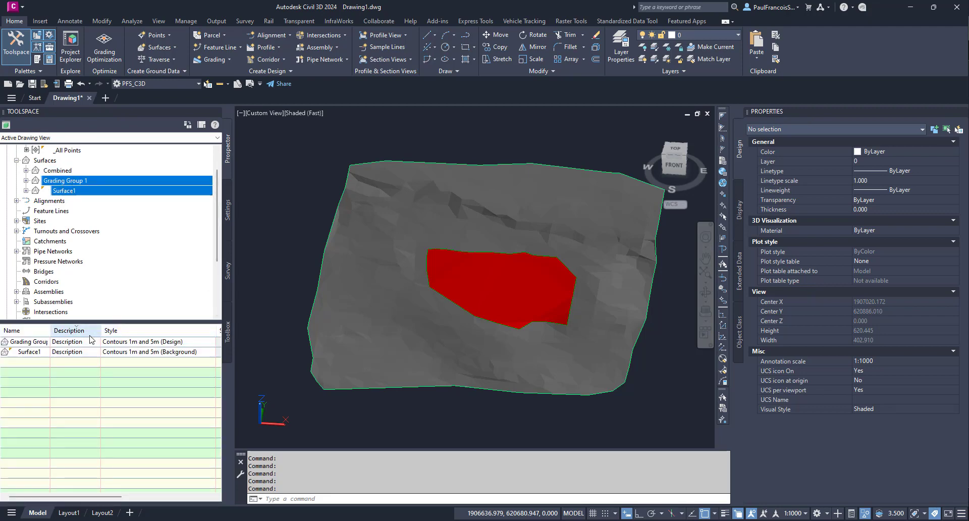
right_click(124, 333)
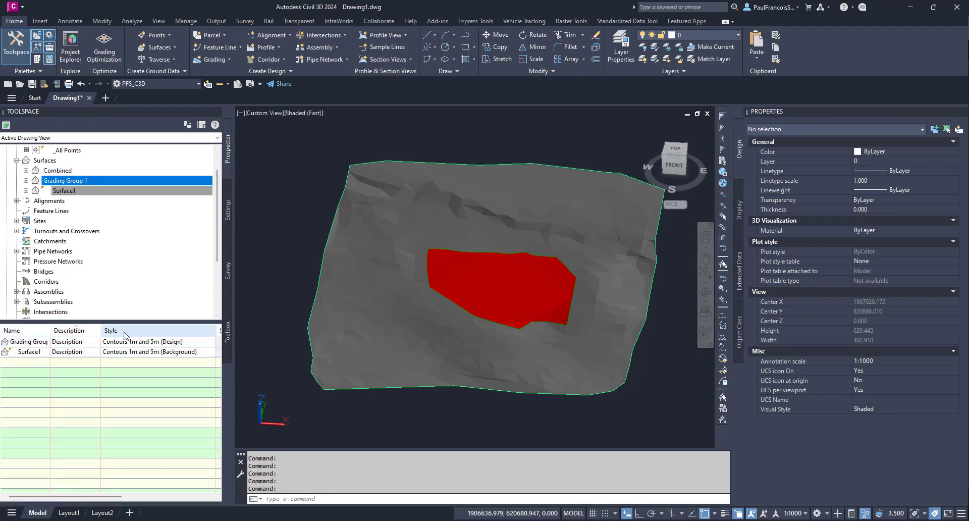
click(155, 337)
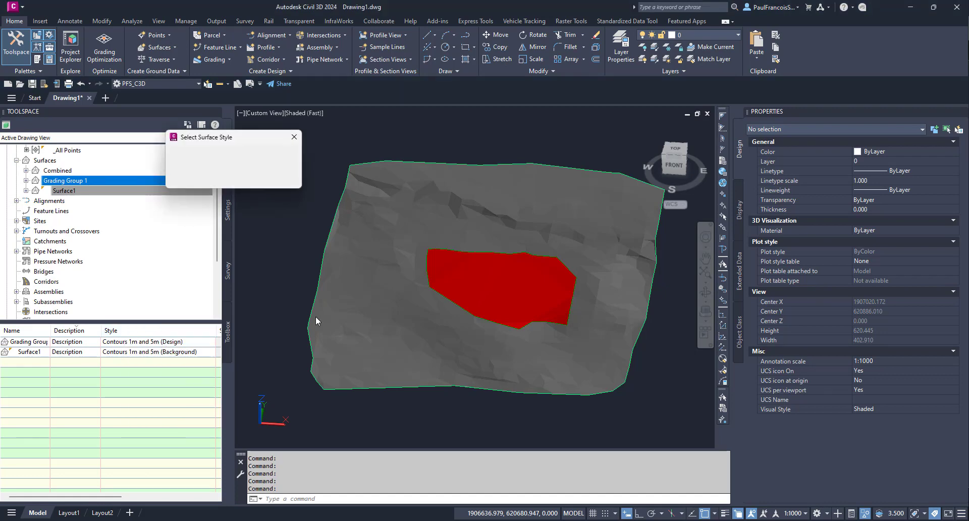
click(253, 159)
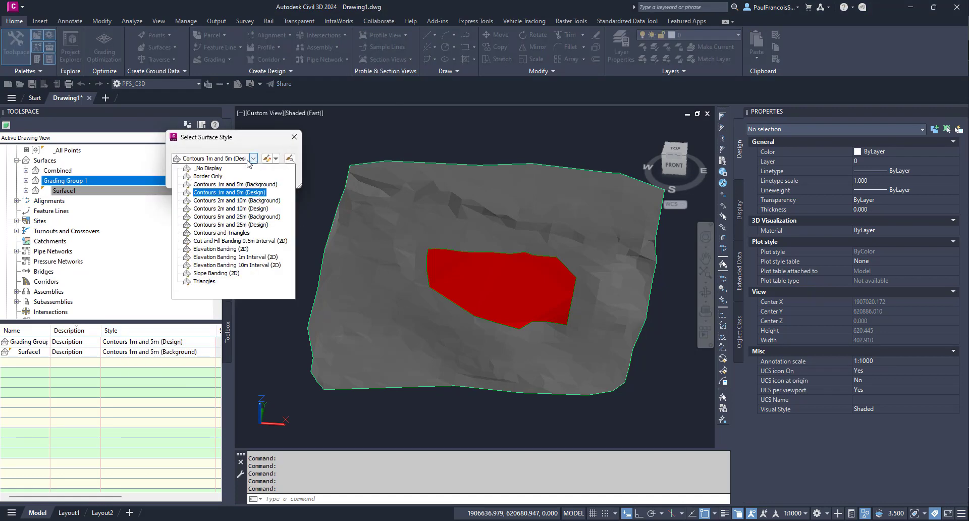
click(216, 171)
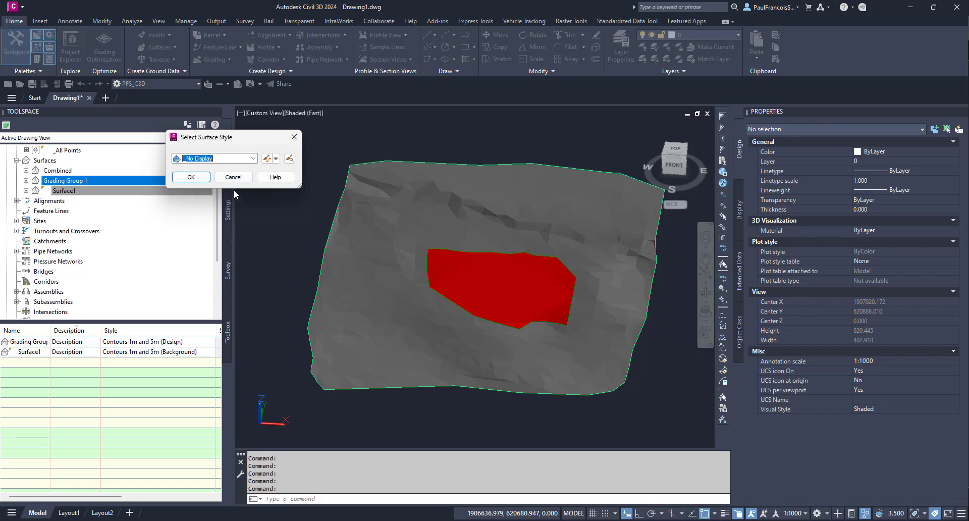
click(191, 177)
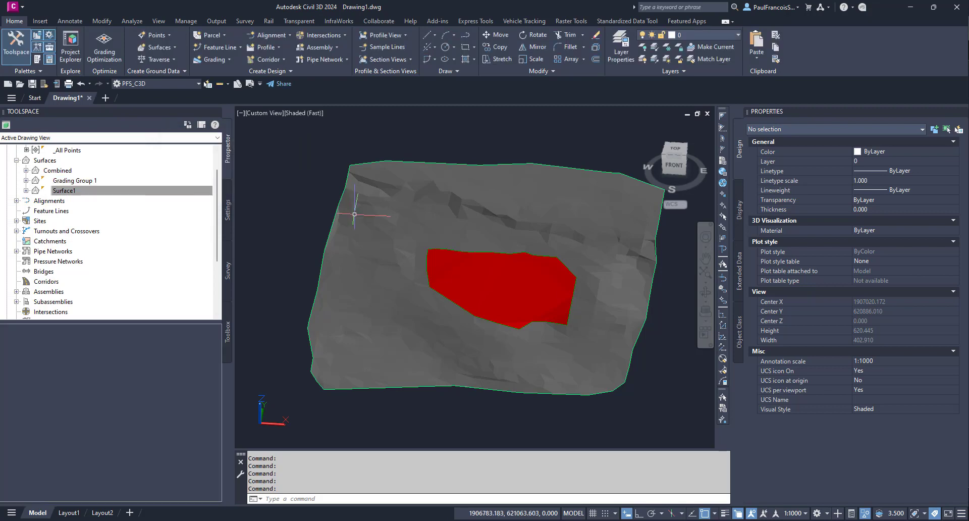
scroll(407, 324, down, 6)
scroll(403, 312, up, 3)
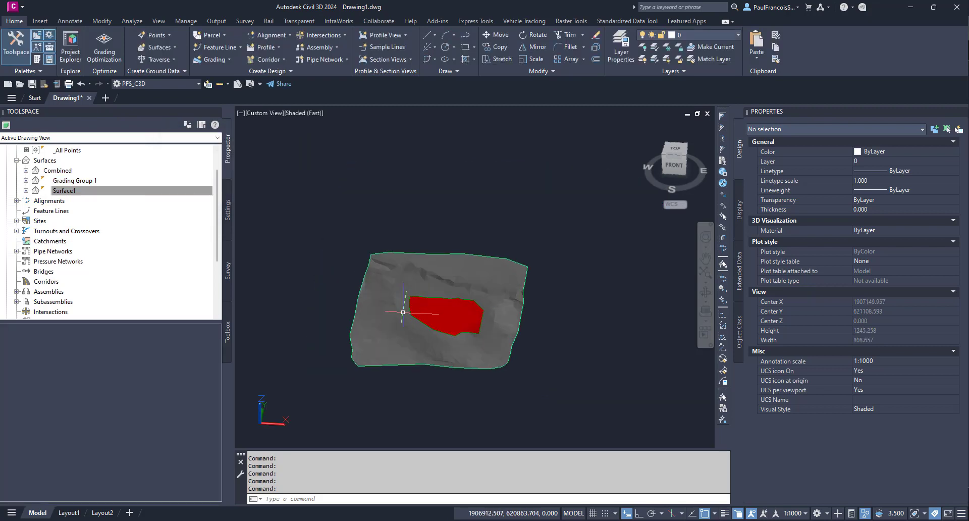
scroll(419, 286, up, 2)
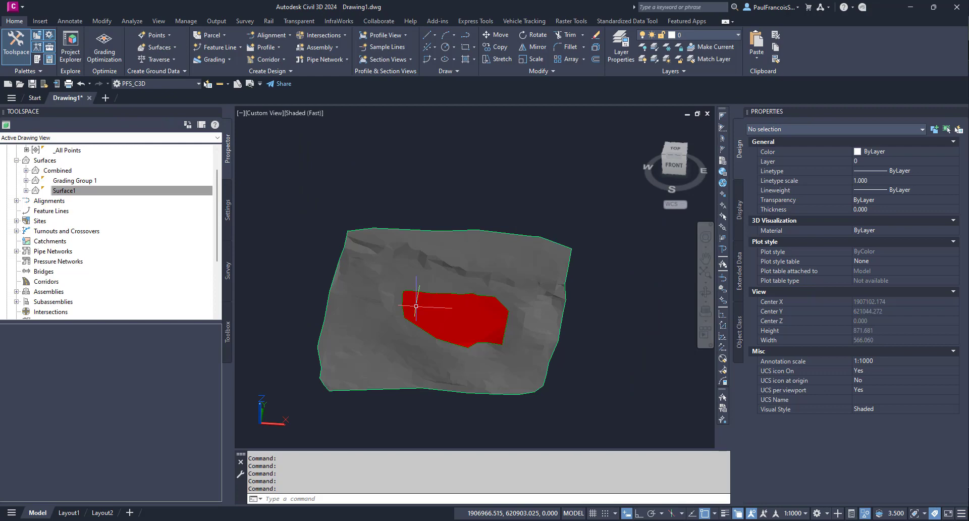
click(373, 264)
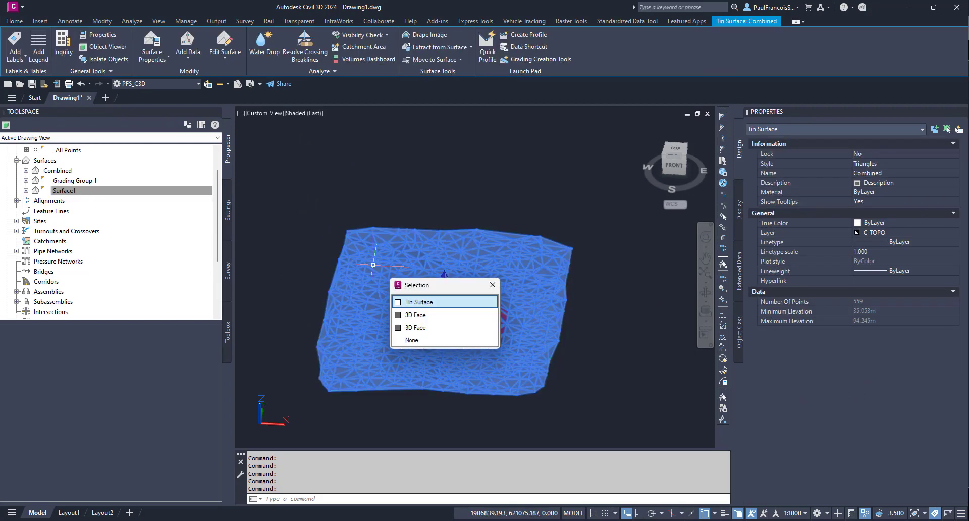
key(Escape)
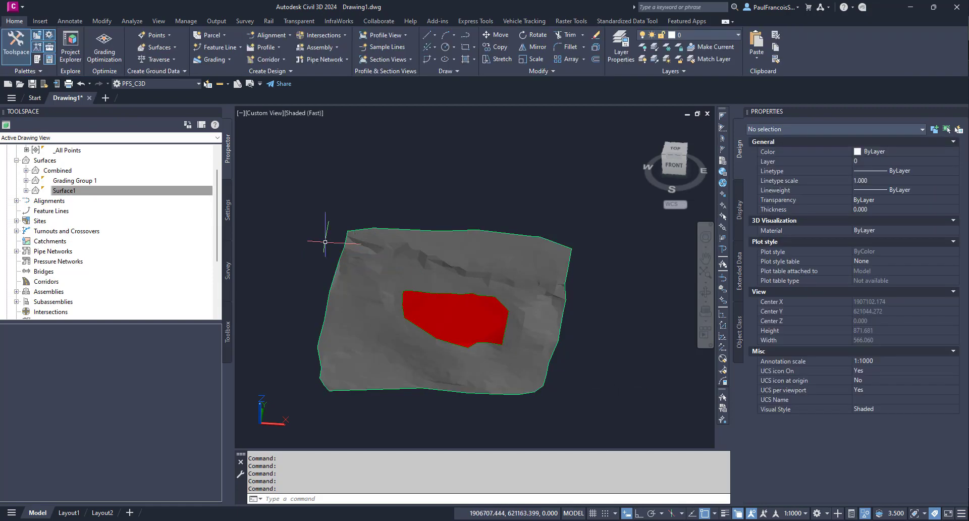
click(399, 284)
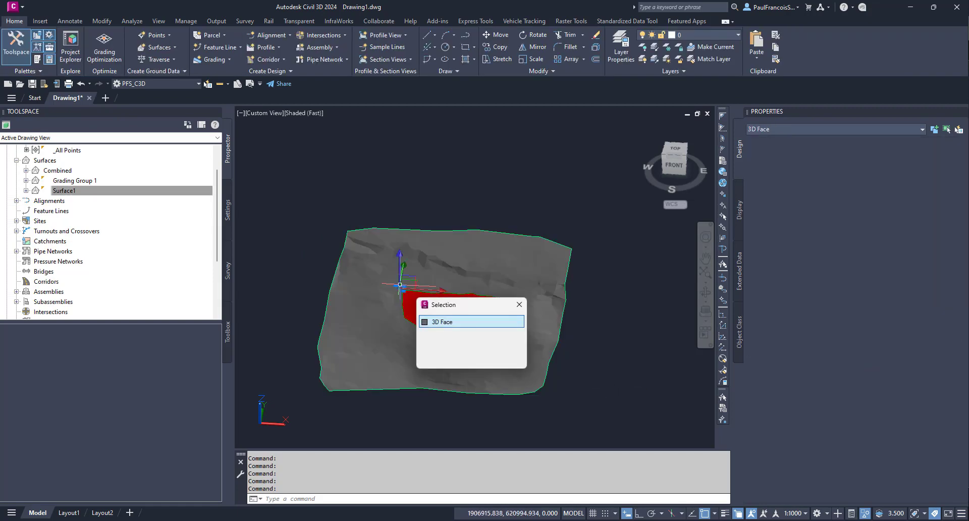
key(Escape)
Select the Combined surface from the drawing's surface list and isolate it from all other objects
right_click(59, 171)
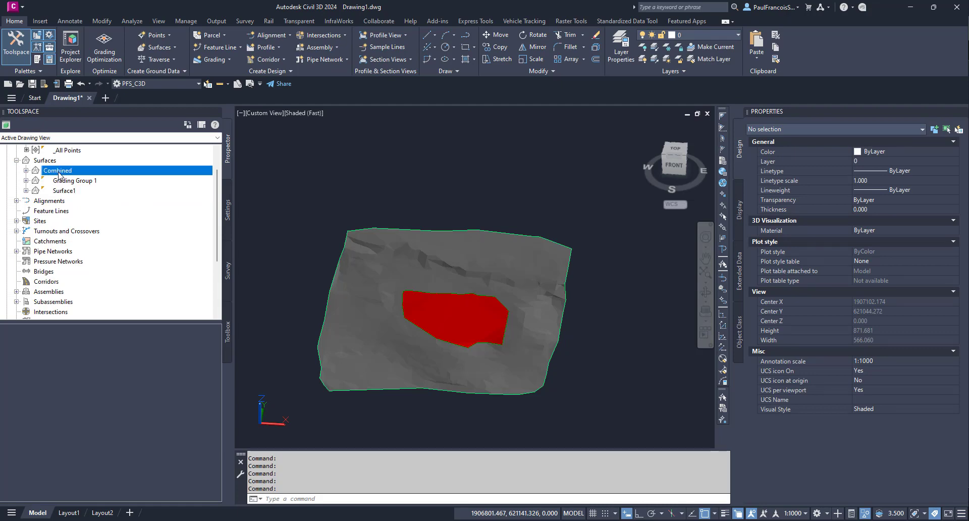
click(94, 292)
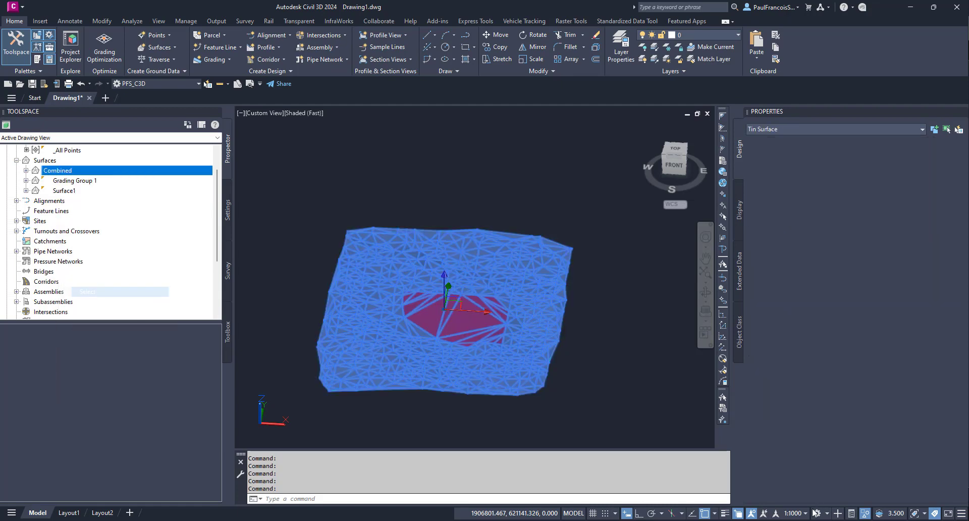
click(867, 514)
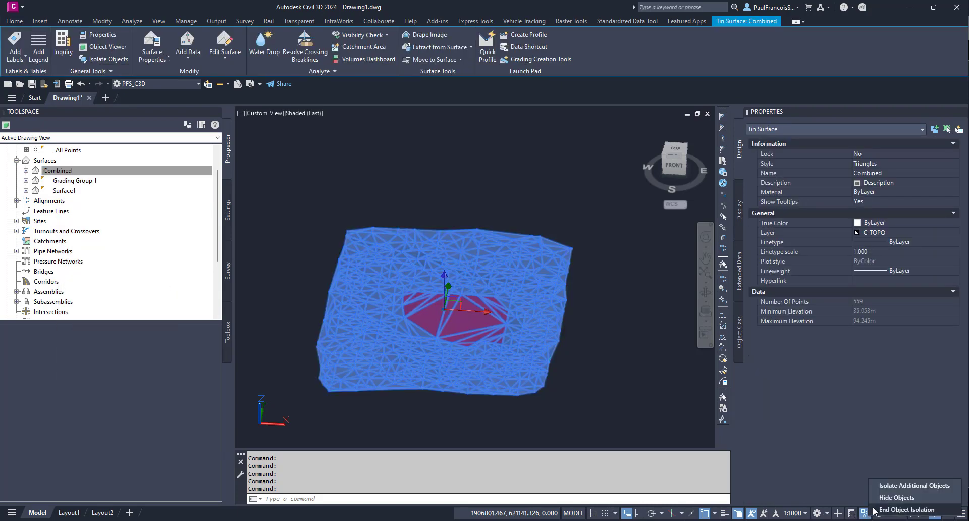
click(894, 486)
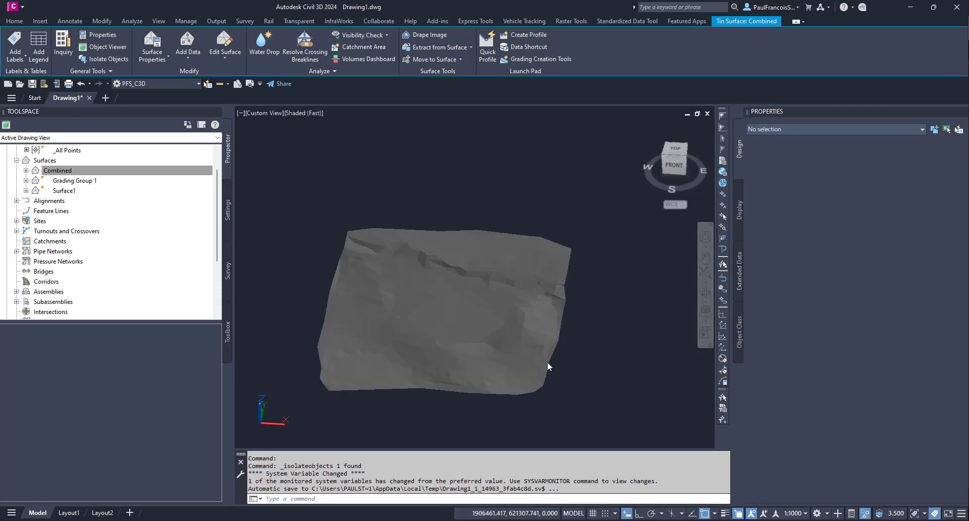
click(612, 367)
click(600, 407)
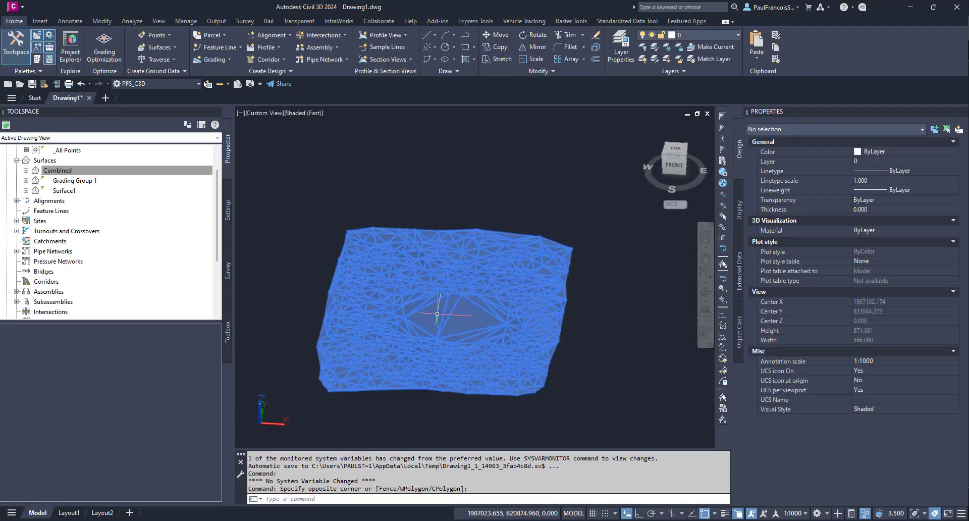
Examine the isolated Combined surface in 3D from the back, checking the triangulation across the filled hole area
scroll(438, 323, up, 4)
mouse_move(503, 347)
shift+middle_down()
mouse_move(372, 401)
mouse_move(313, 395)
mouse_move(305, 322)
mouse_move(502, 353)
mouse_move(580, 348)
mouse_move(390, 292)
mouse_move(507, 322)
mouse_move(556, 301)
mouse_move(555, 268)
mouse_move(586, 292)
mouse_move(558, 294)
shift+middle_up()
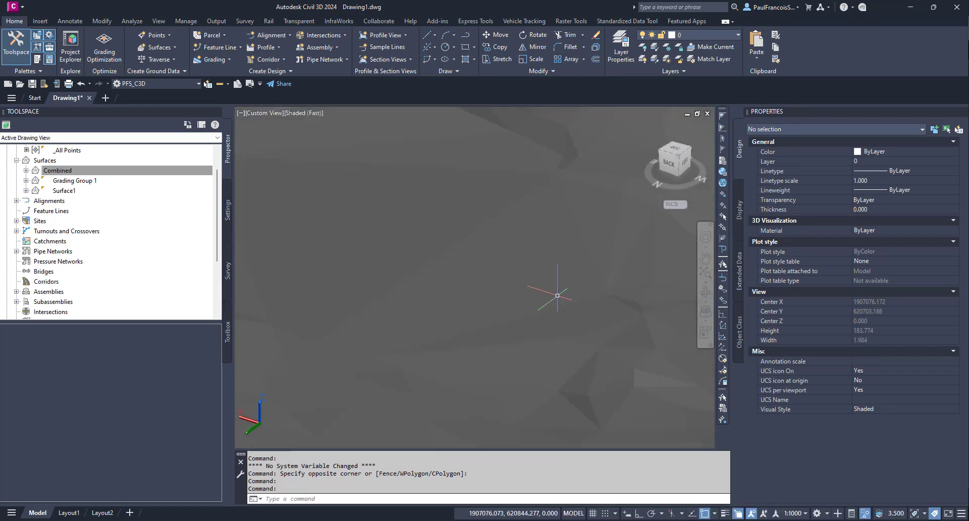
scroll(515, 292, down, 5)
scroll(525, 289, up, 3)
scroll(435, 300, down, 3)
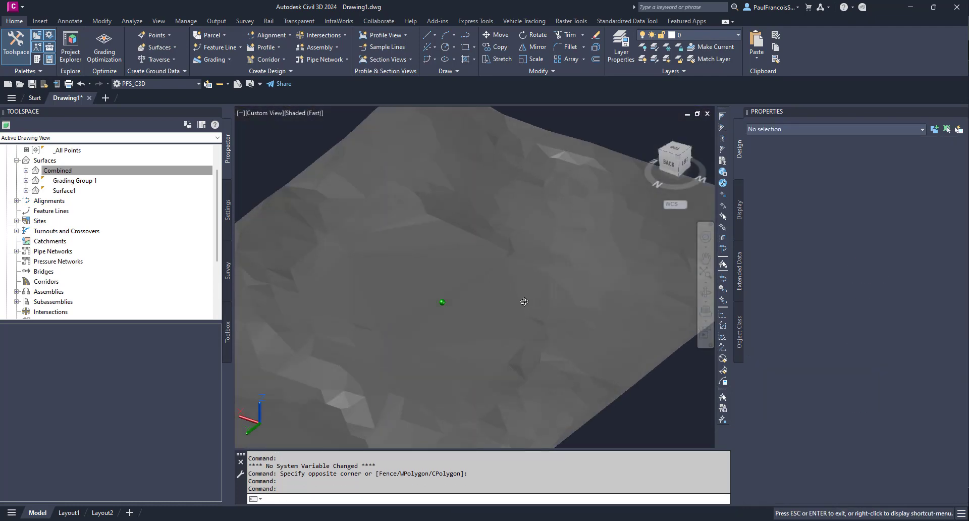
mouse_move(423, 302)
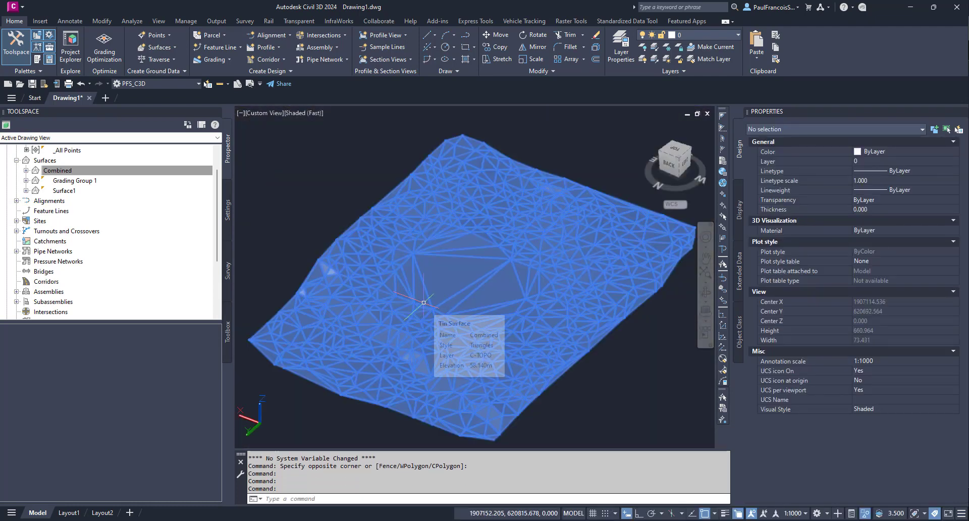